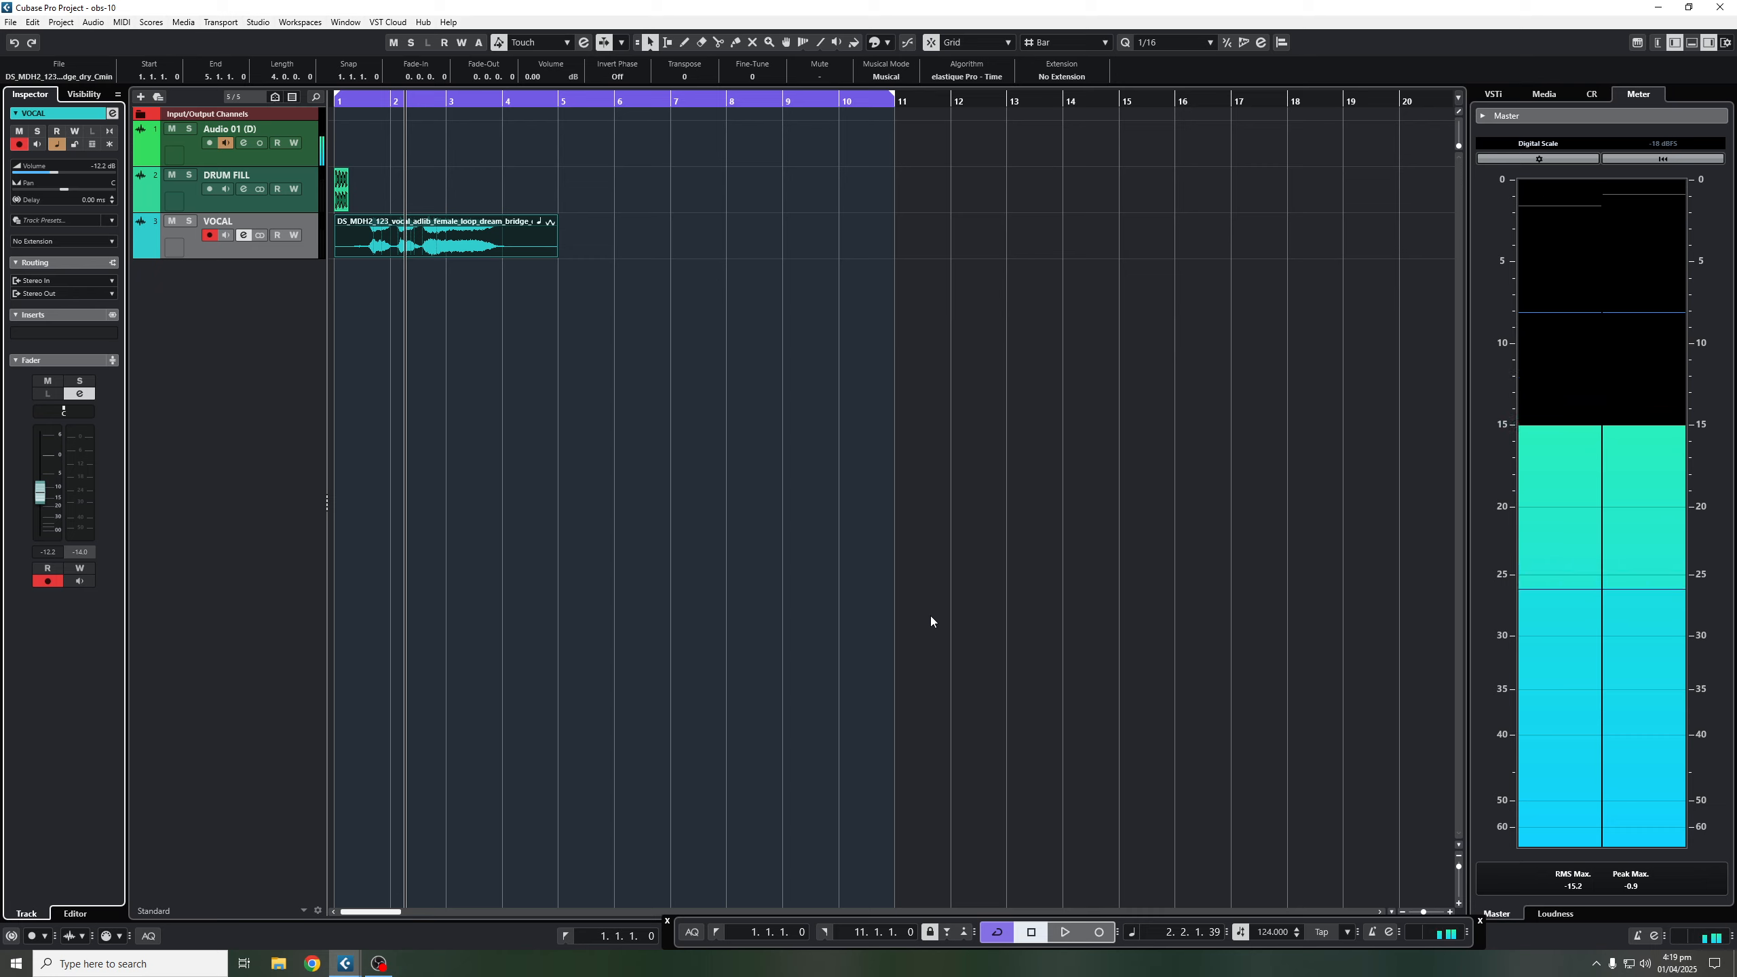
Mute the VOCAL track and play the dry drum fill from the start of the project.
{"action": "key", "text": "space"}
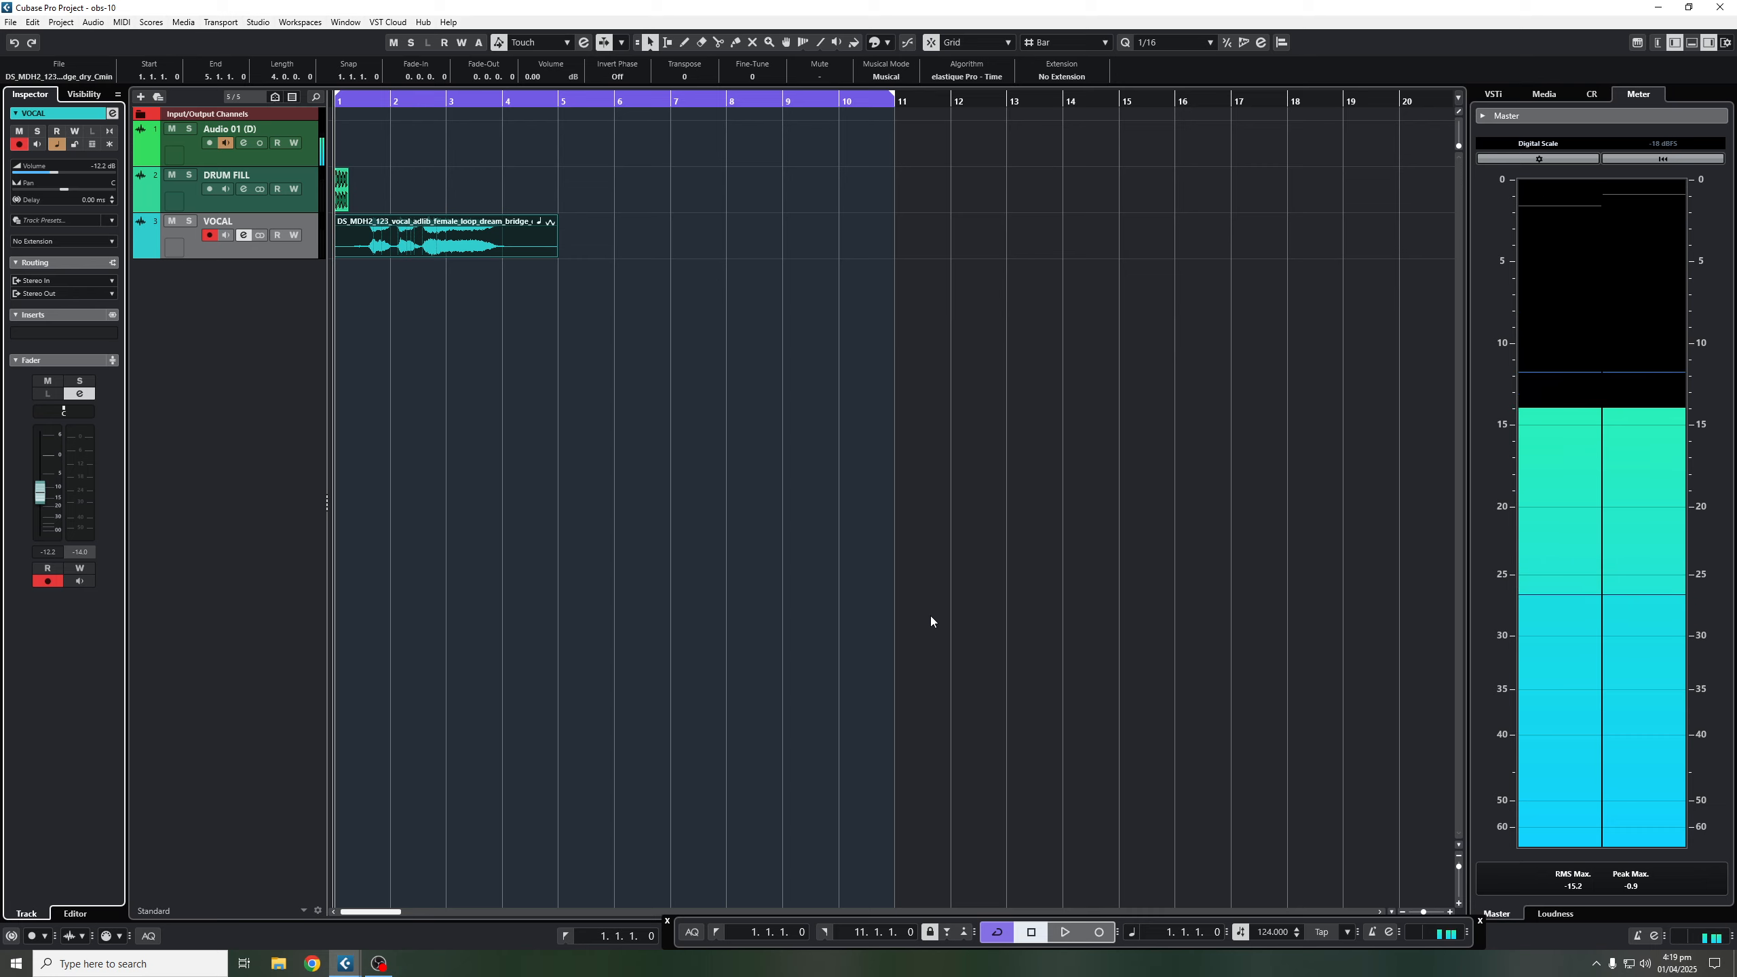
{"action": "left_click", "coordinate": [172, 221]}
{"action": "key", "text": "space"}
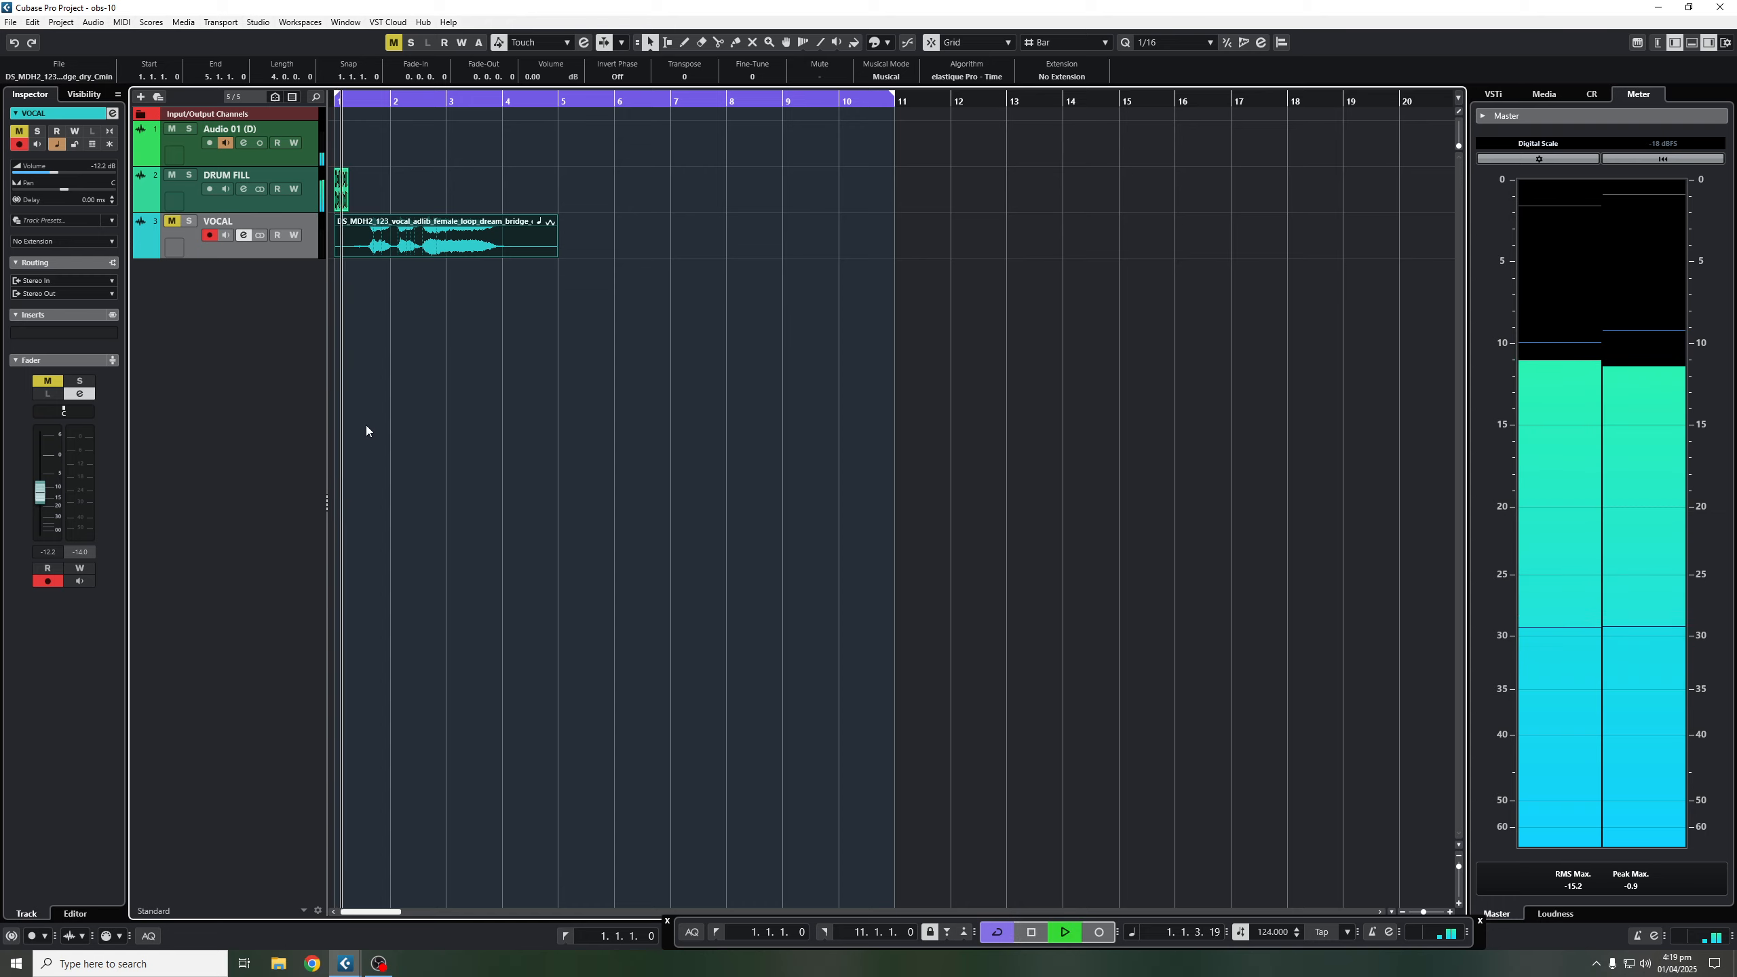
{"action": "key", "text": "space"}
{"action": "key", "text": "space"}
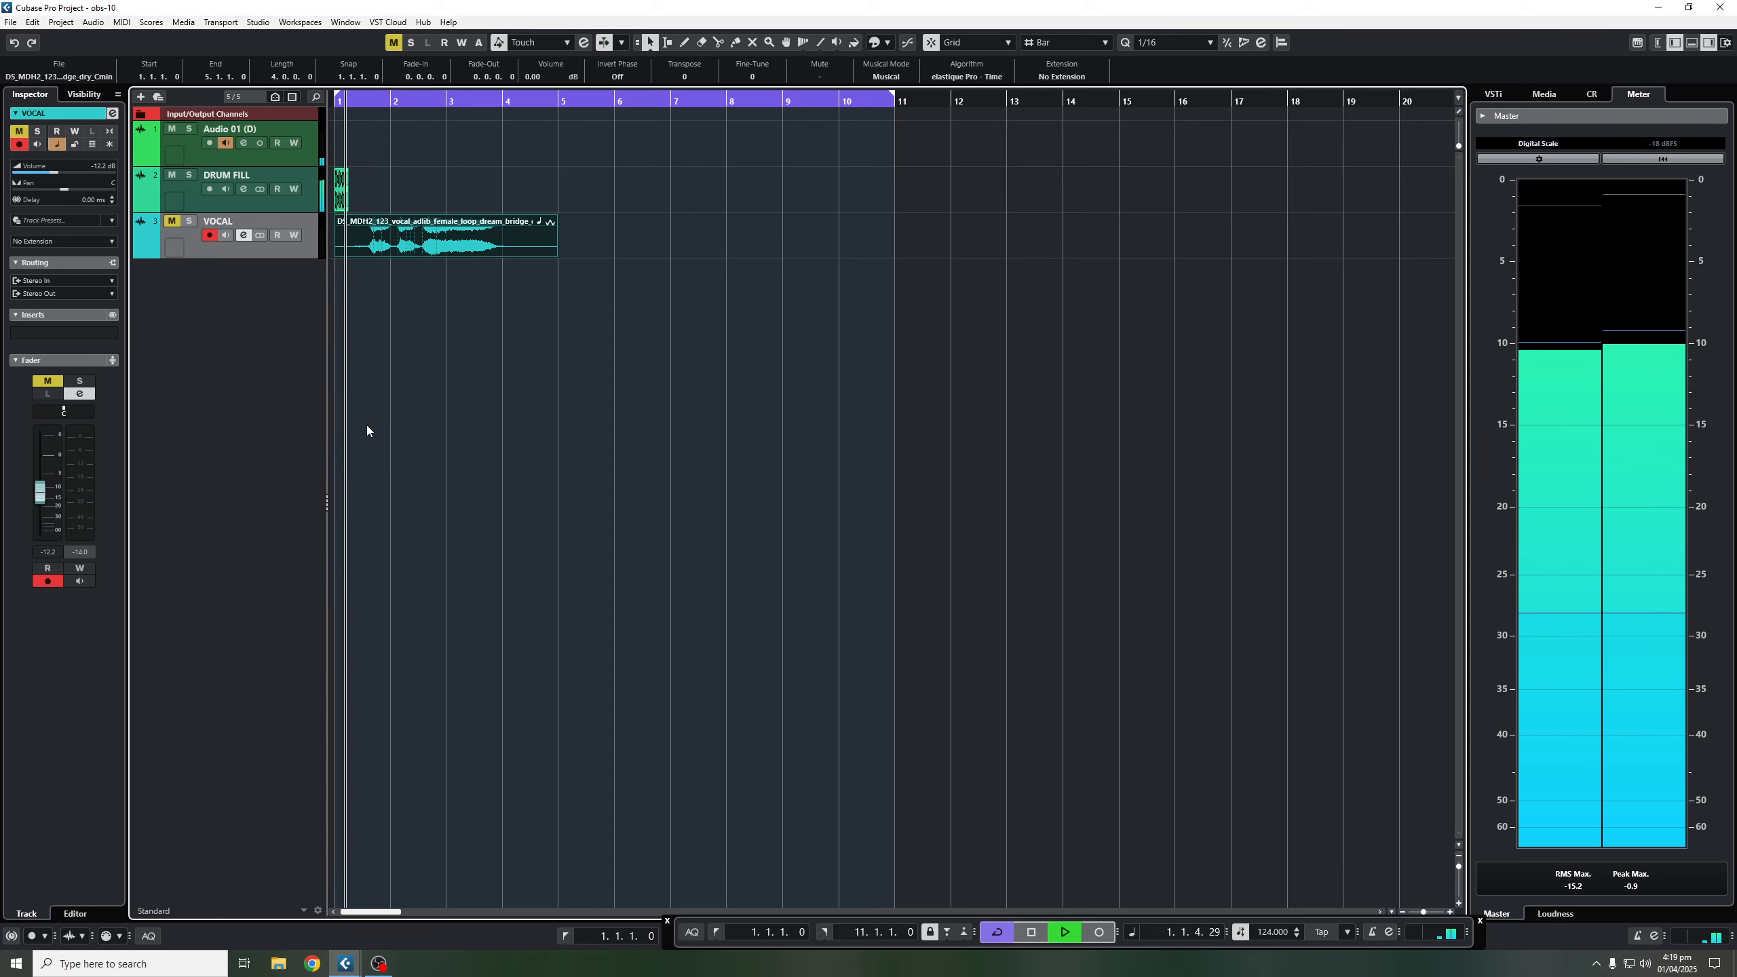
{"action": "key", "text": "space"}
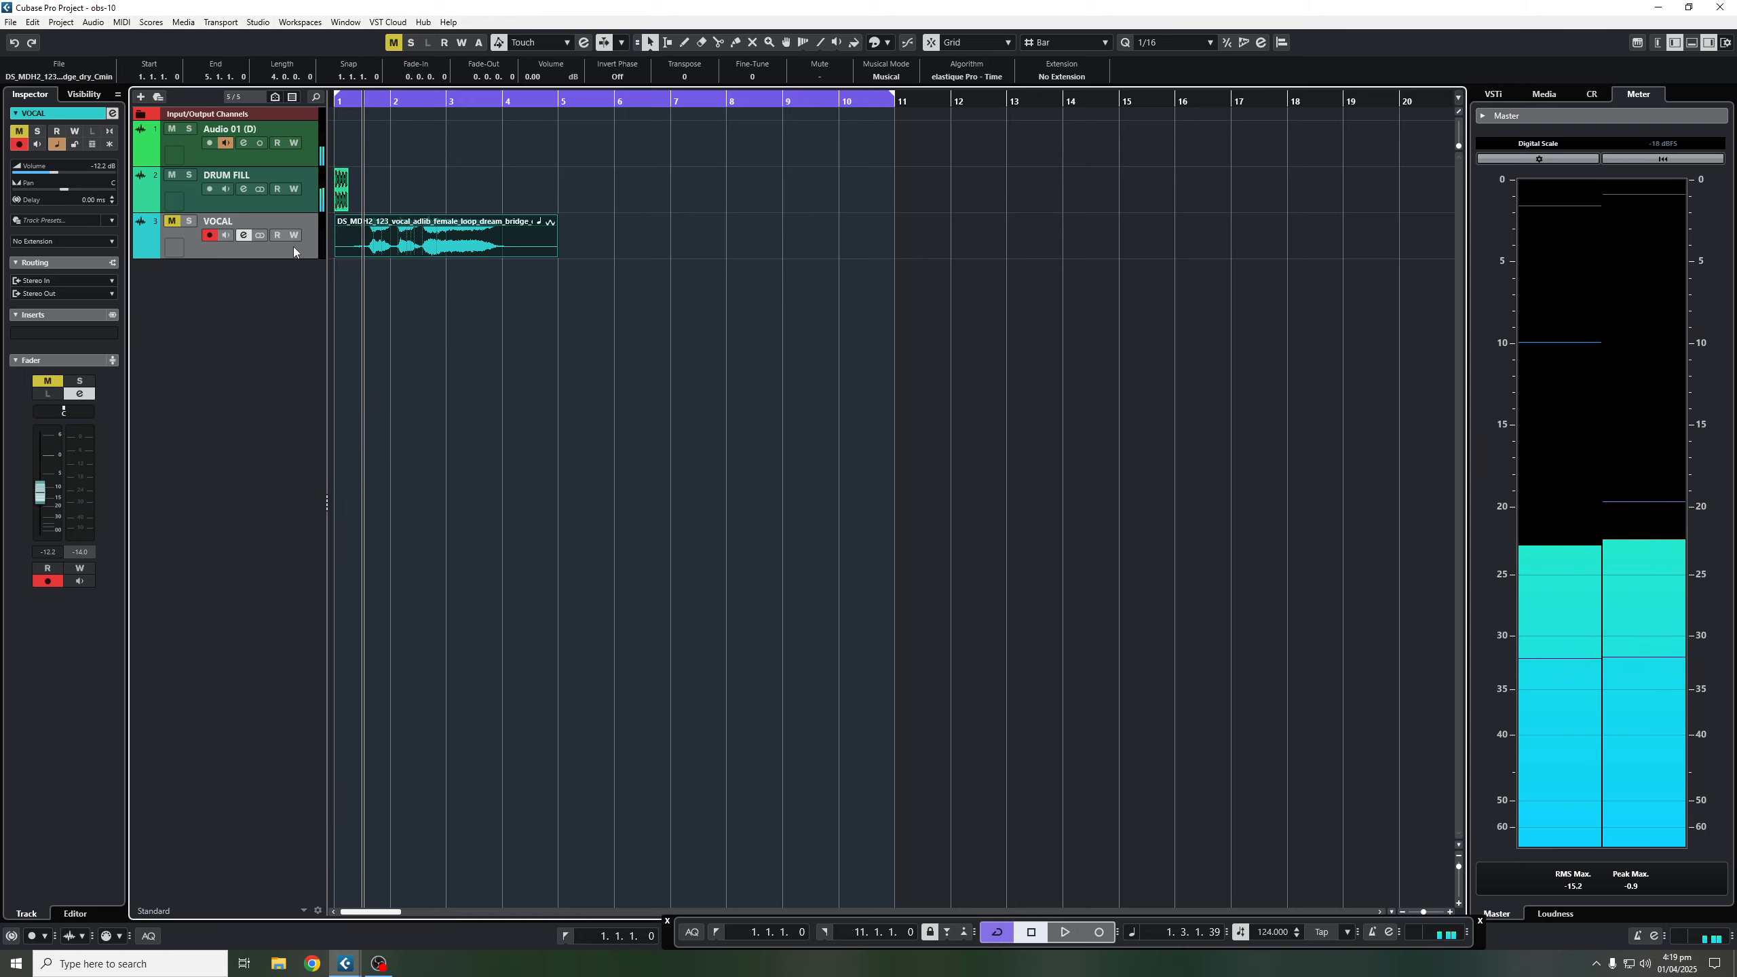
Insert the StereoDelay effect in the first insert slot of the DRUM FILL channel.
{"action": "left_click", "coordinate": [244, 190]}
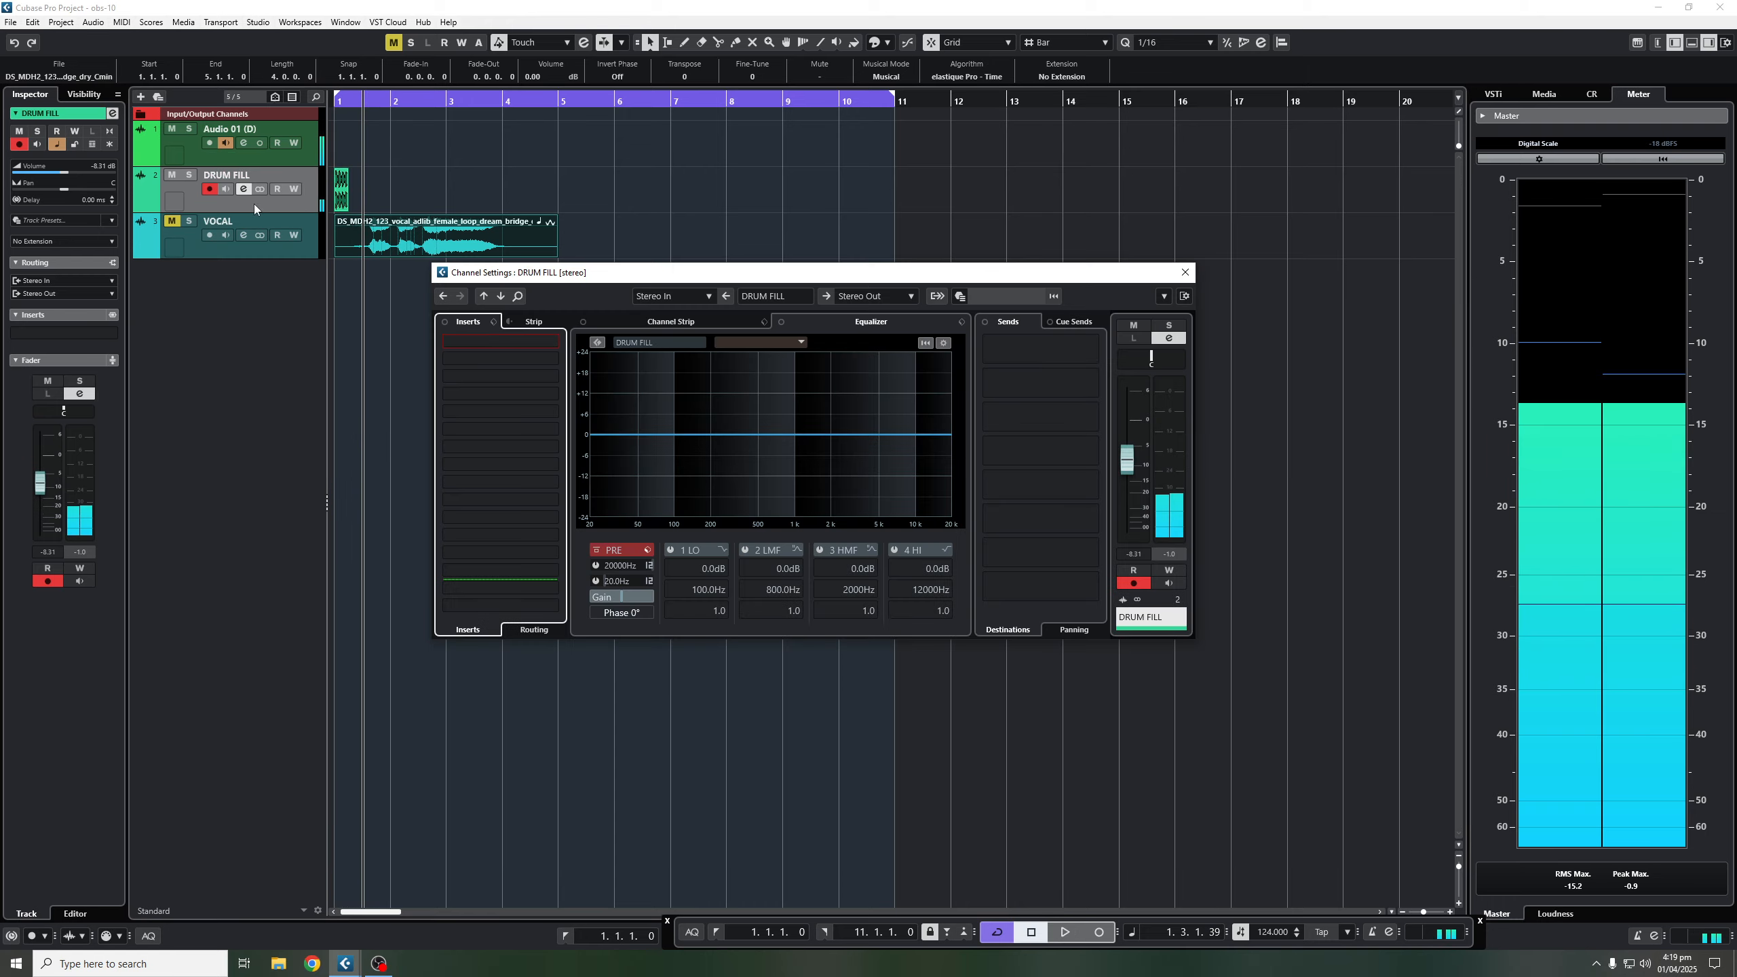
{"action": "left_click", "coordinate": [527, 341]}
{"action": "type", "text": "ST"}
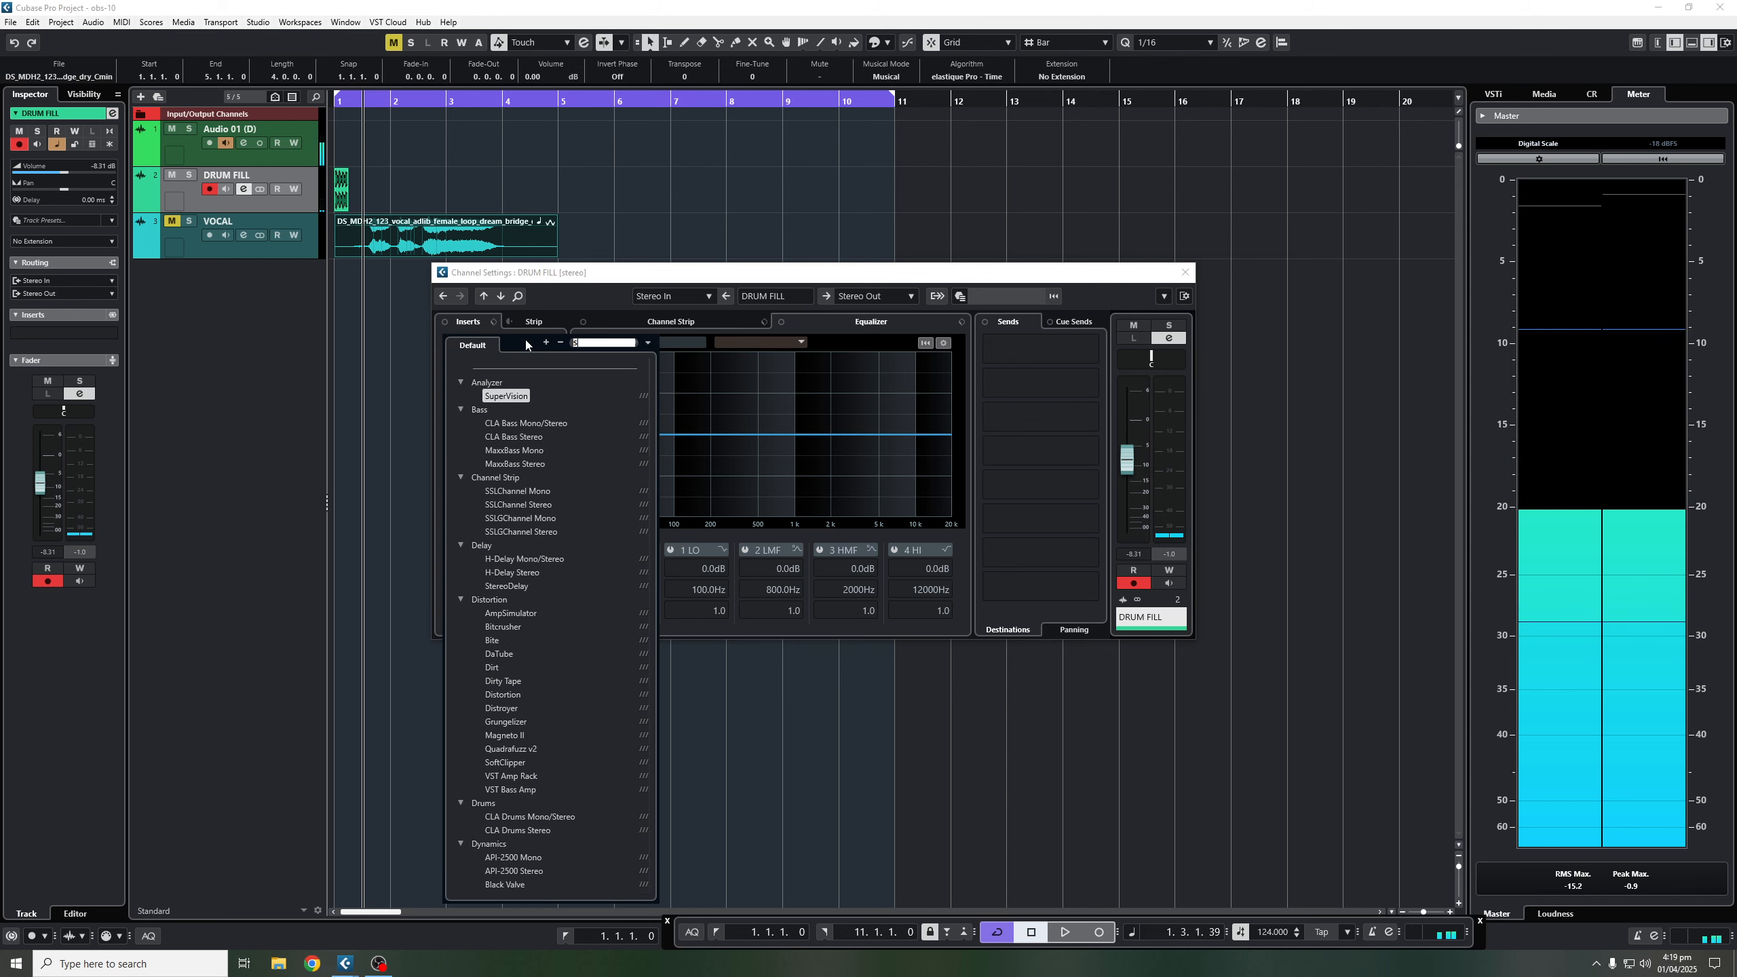
{"action": "key", "text": "BackSpace"}
{"action": "key", "text": "BackSpace"}
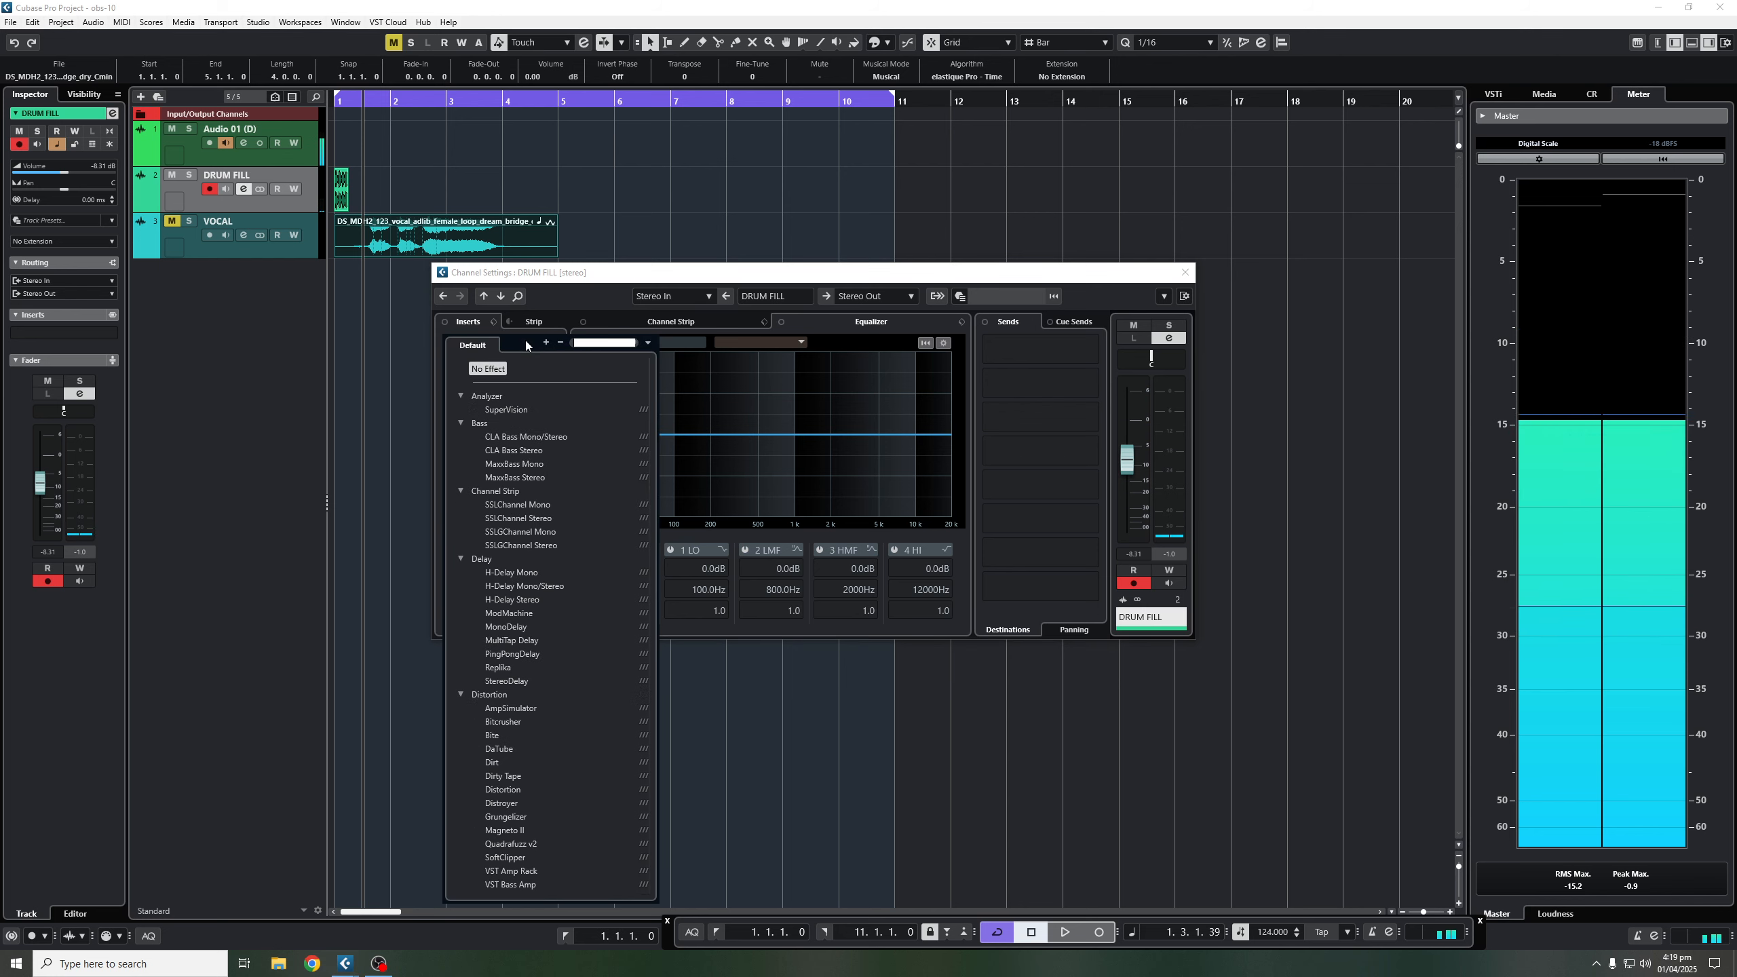
{"action": "type", "text": "DELAY"}
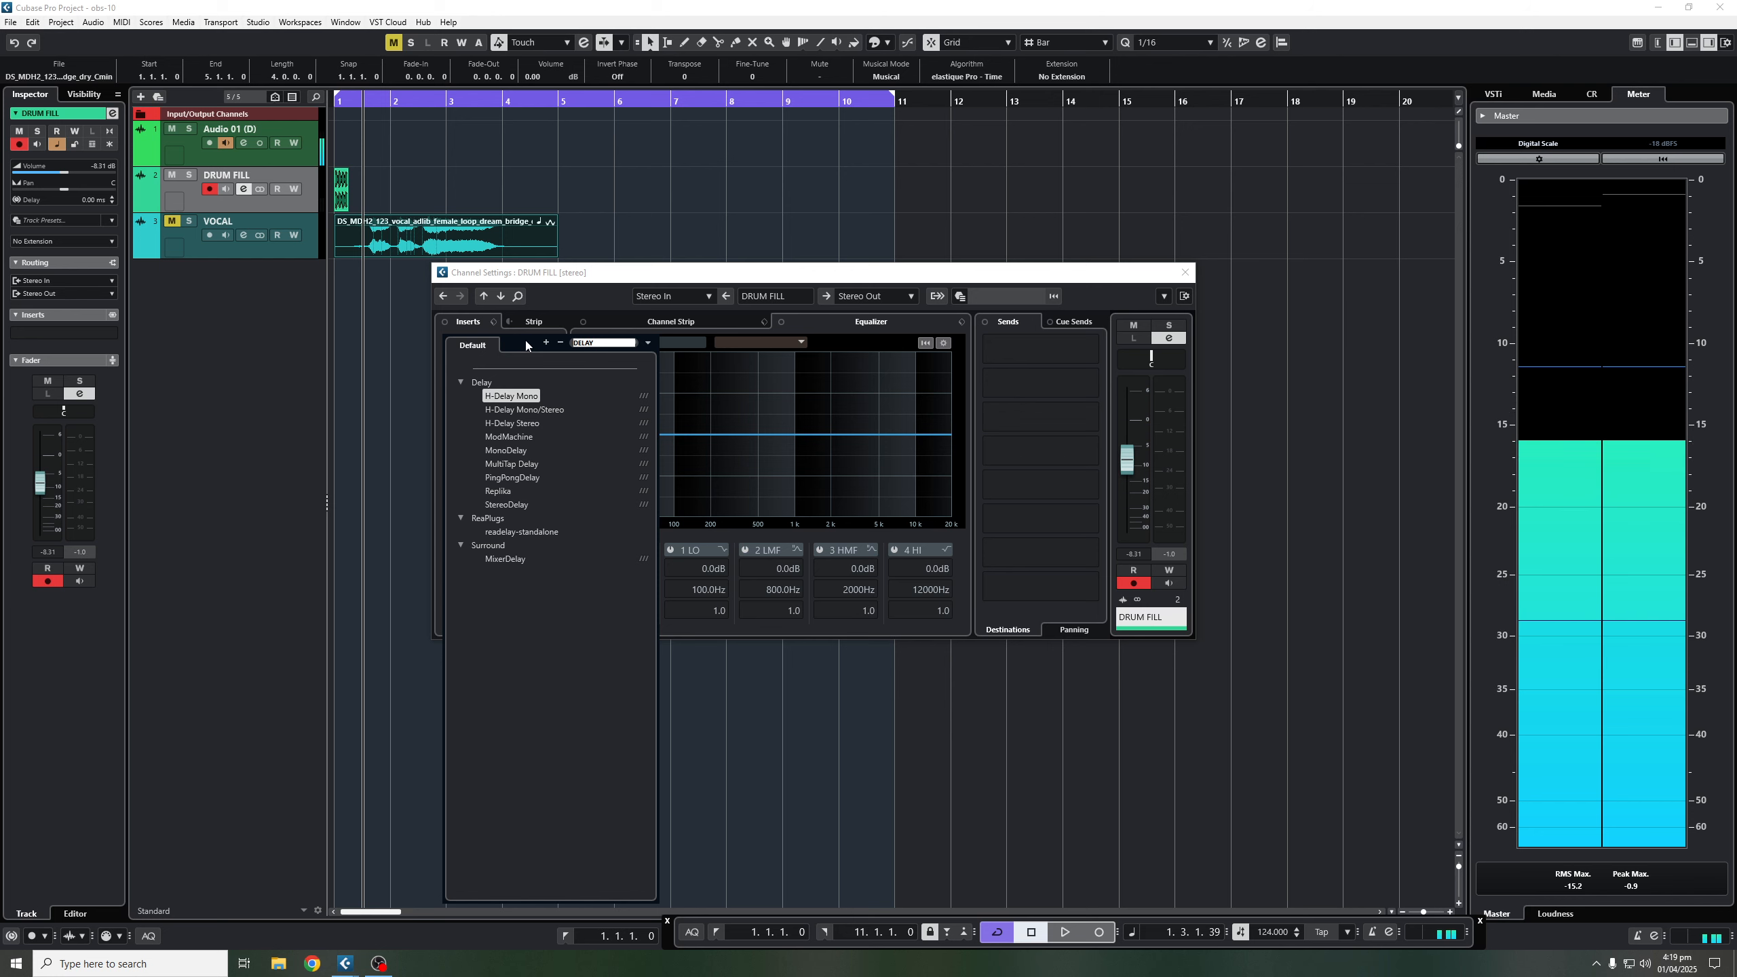
{"action": "left_click", "coordinate": [513, 504]}
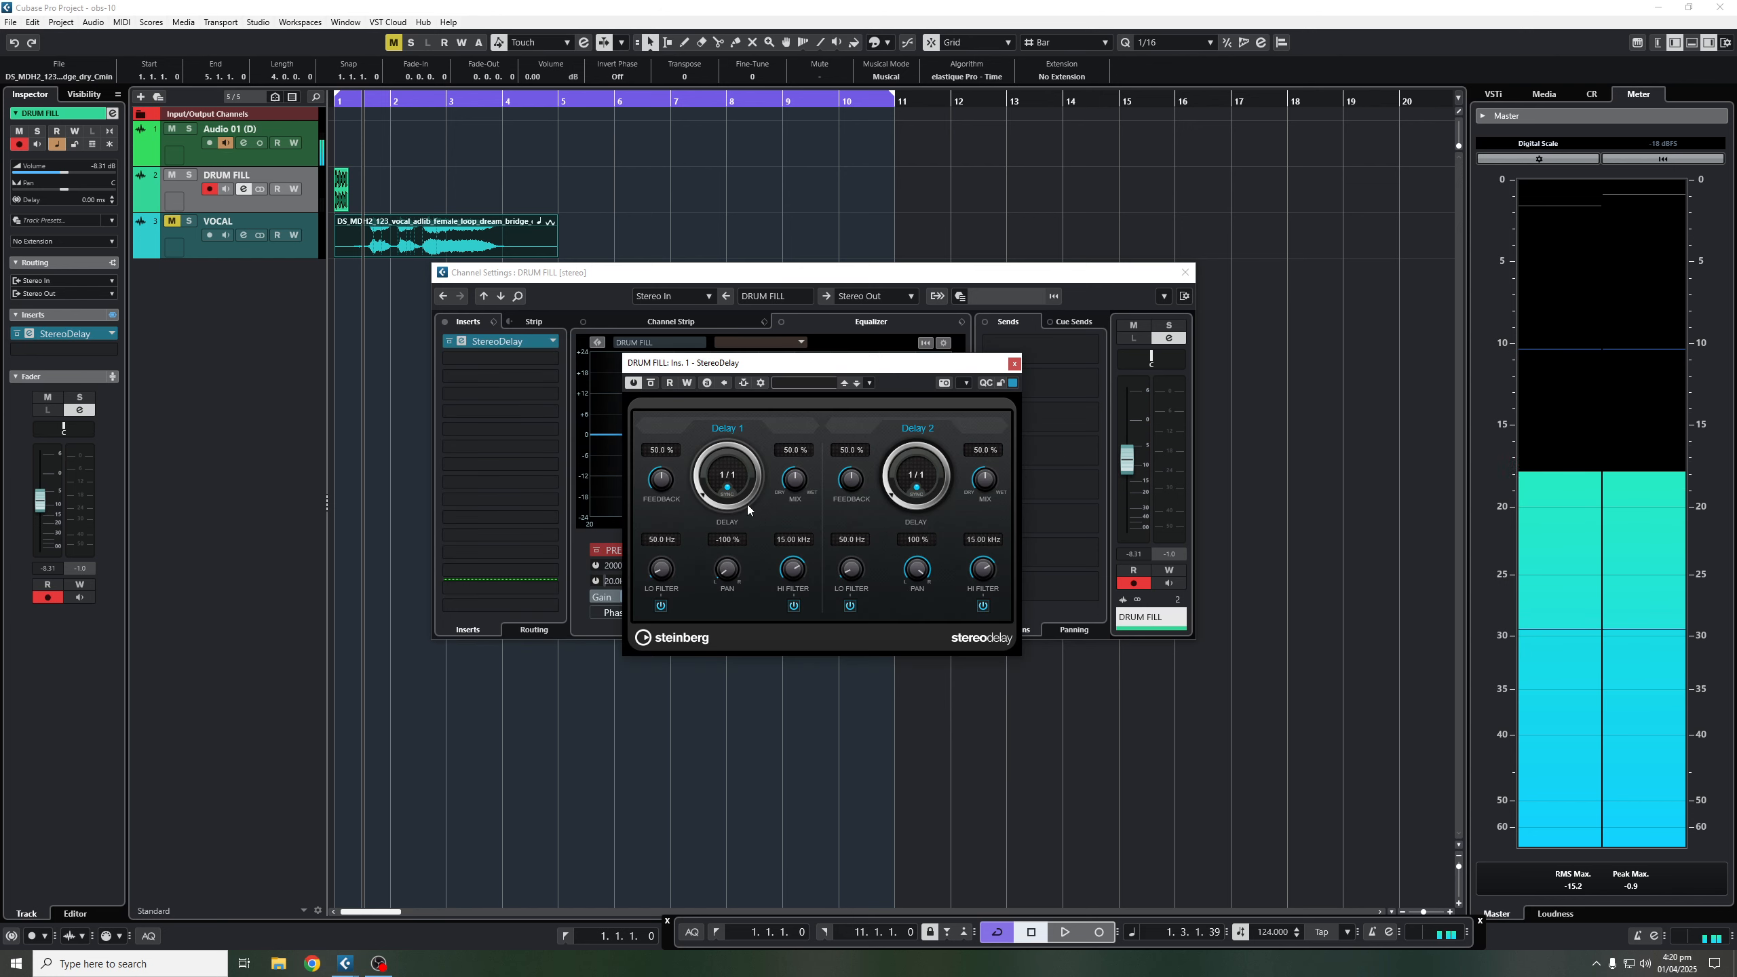
Play the drum fill through StereoDelay at its default settings and close the effect's editor.
{"action": "key", "text": "space"}
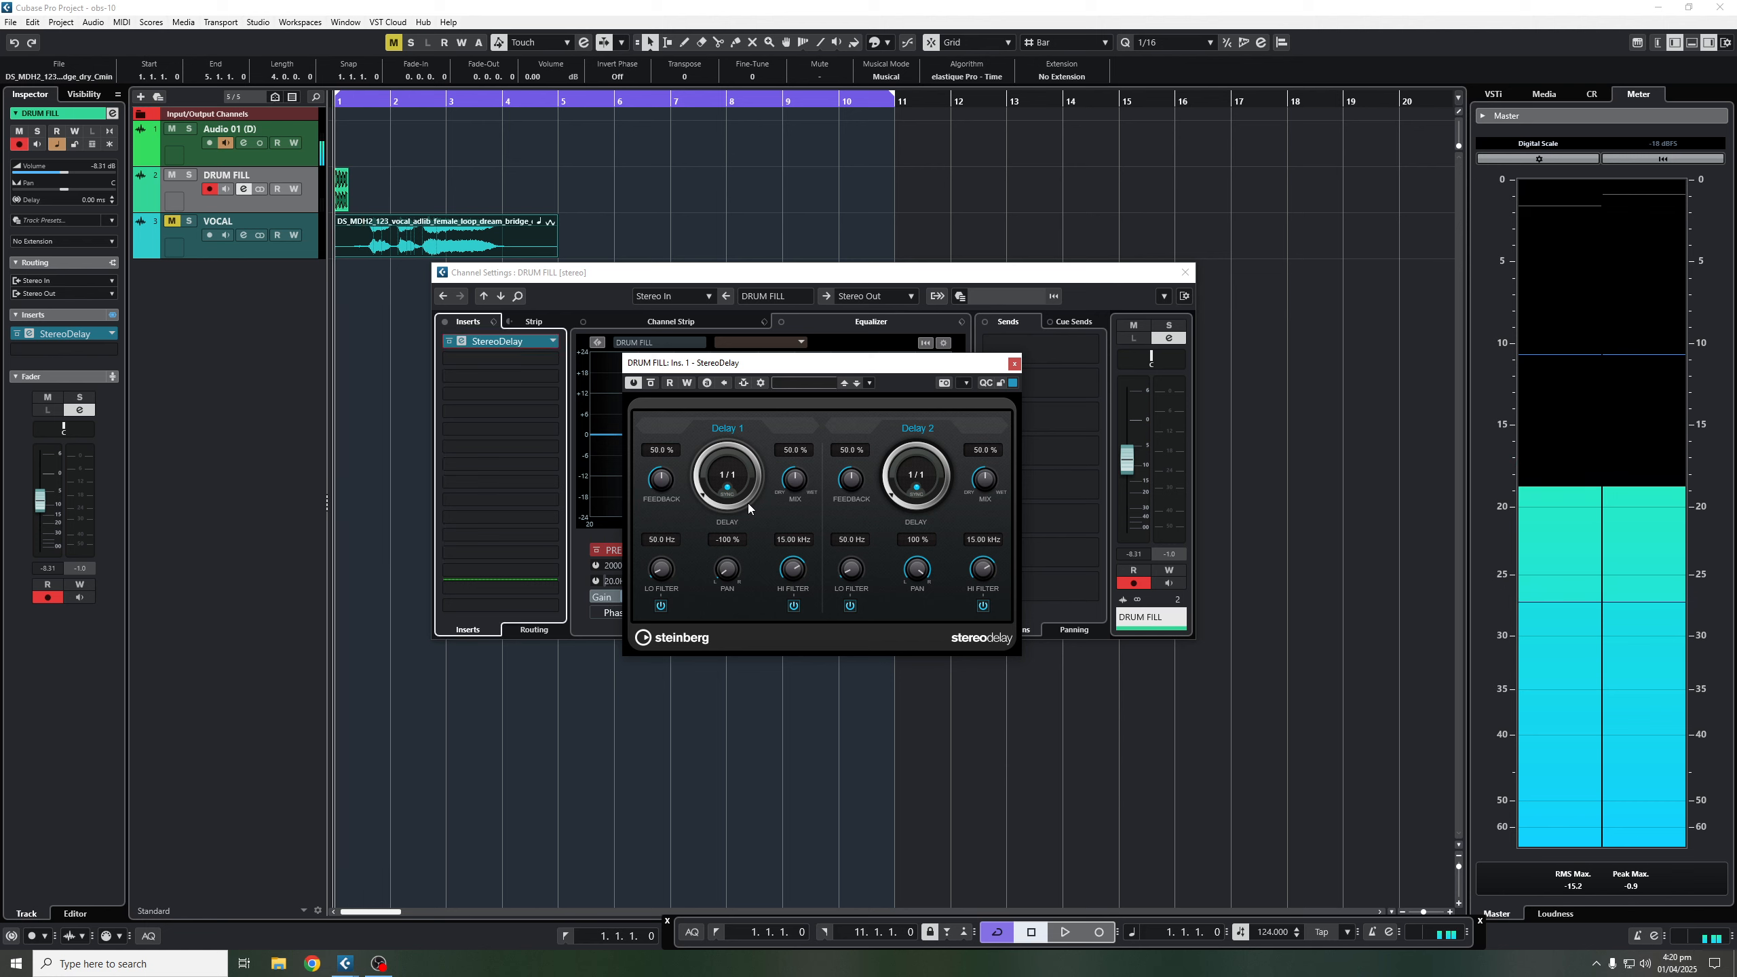
{"action": "key", "text": "space"}
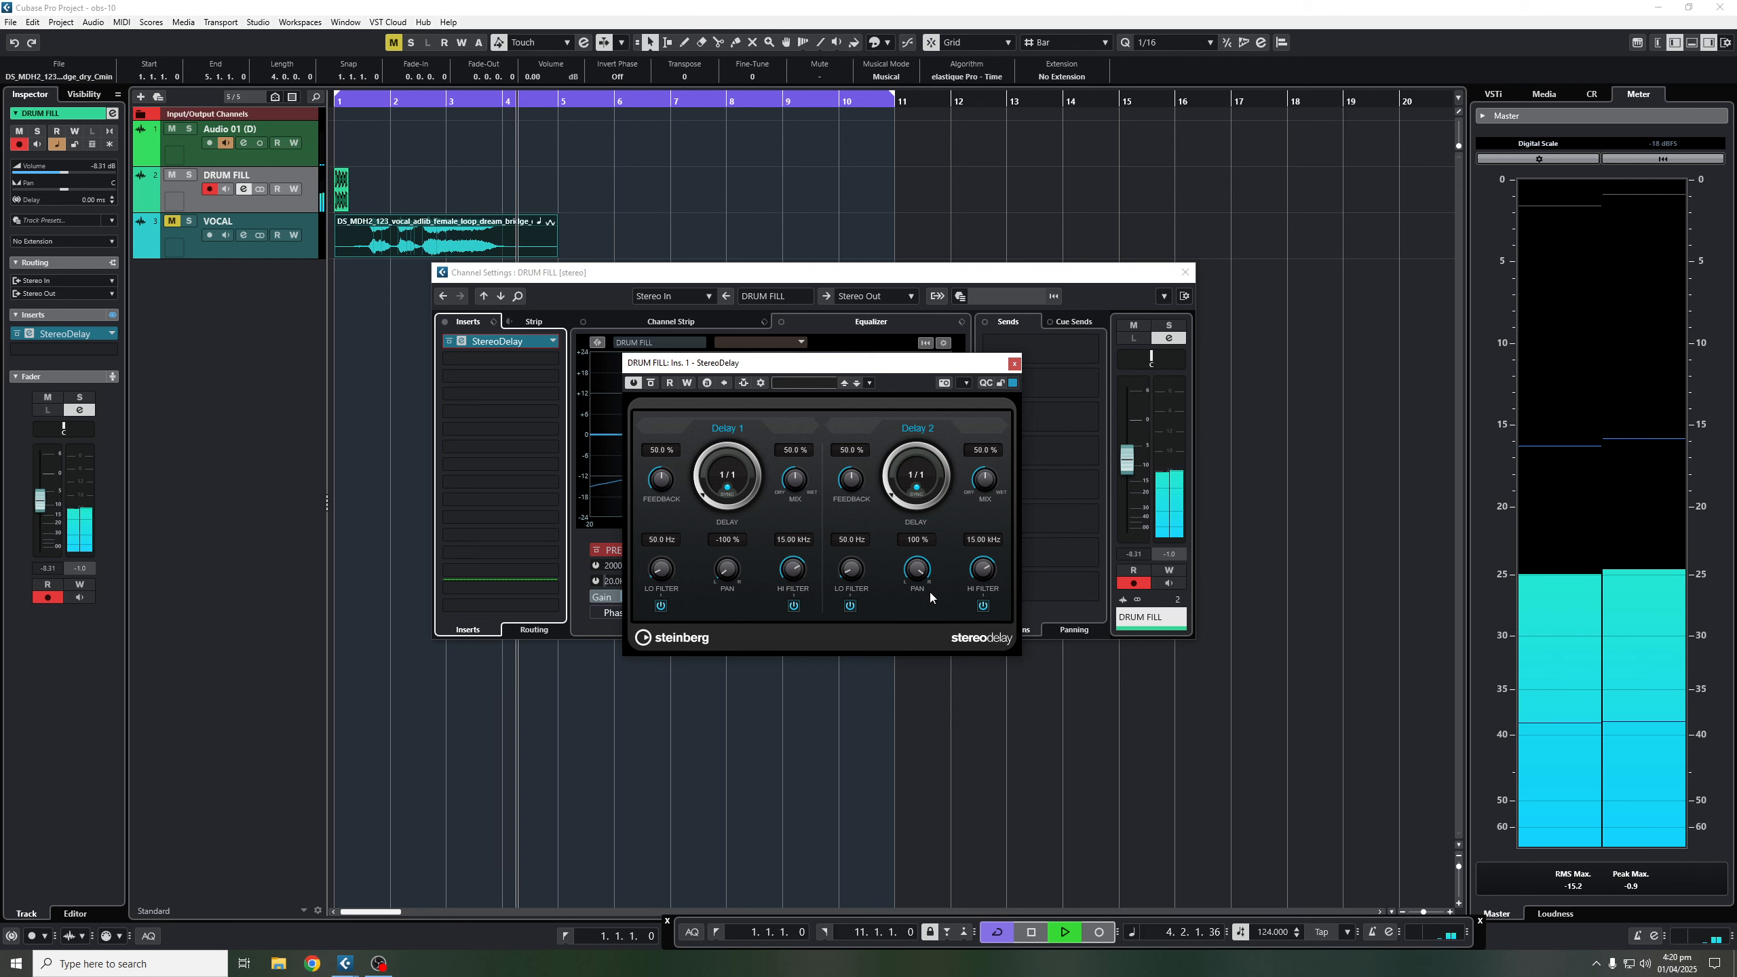
{"action": "key", "text": "space"}
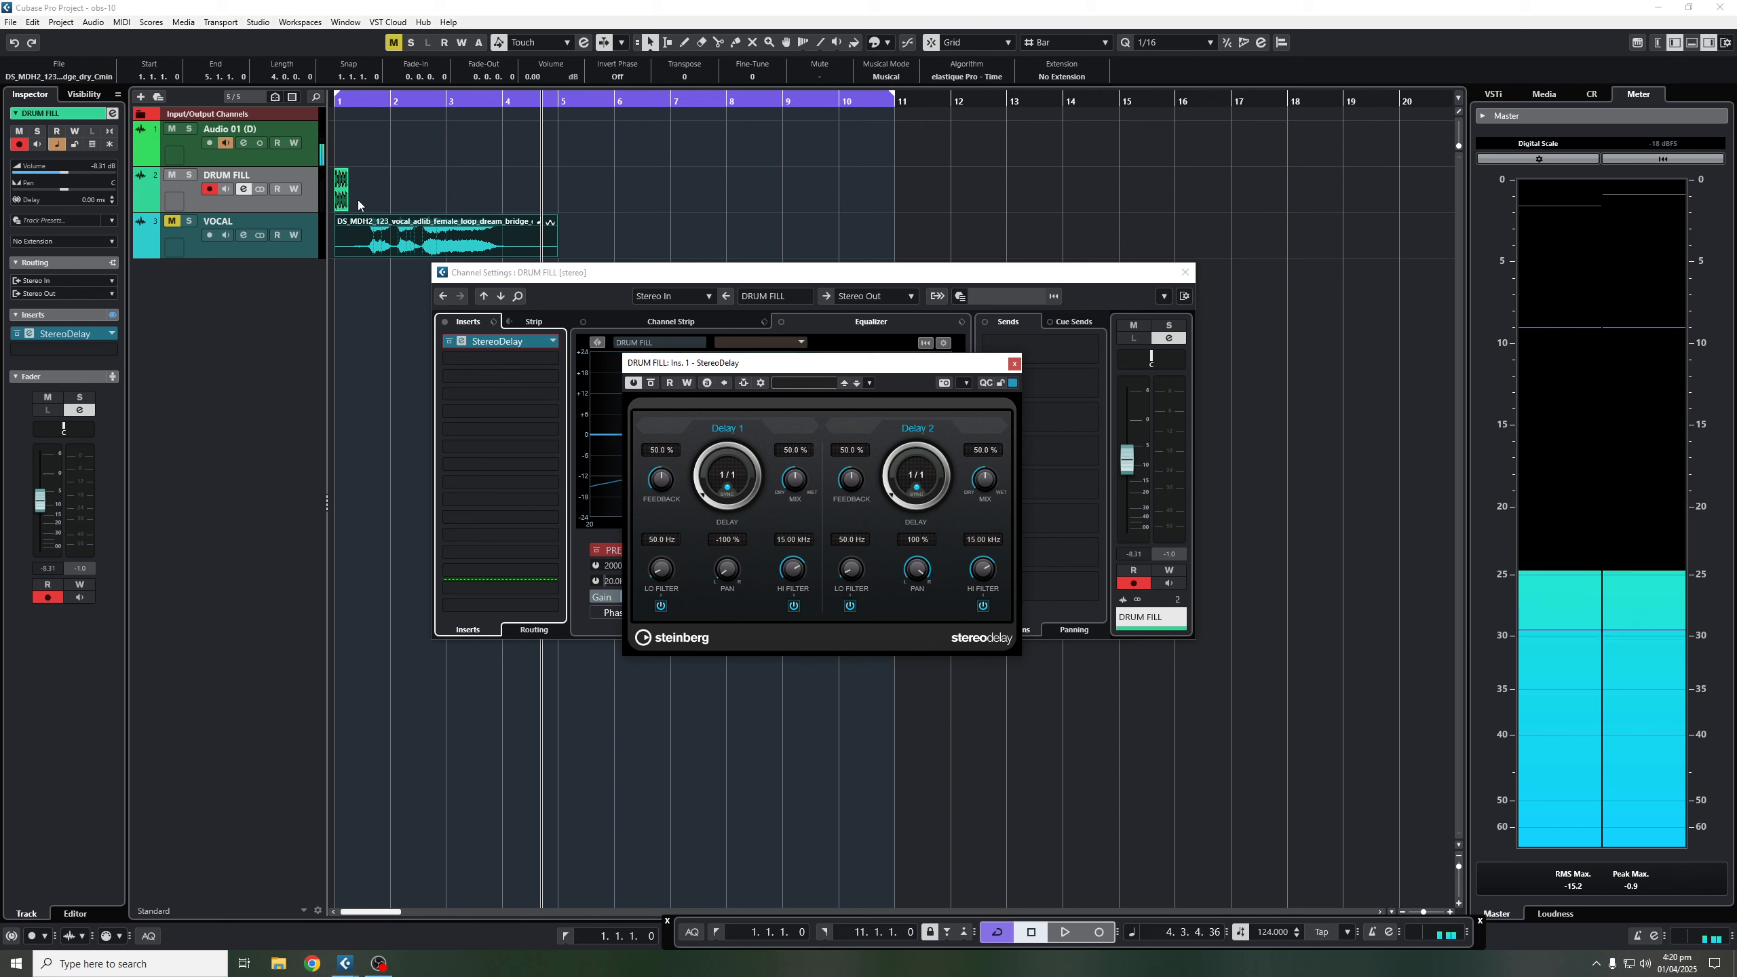
{"action": "left_click_drag", "start_coordinate": [769, 375], "coordinate": [774, 373]}
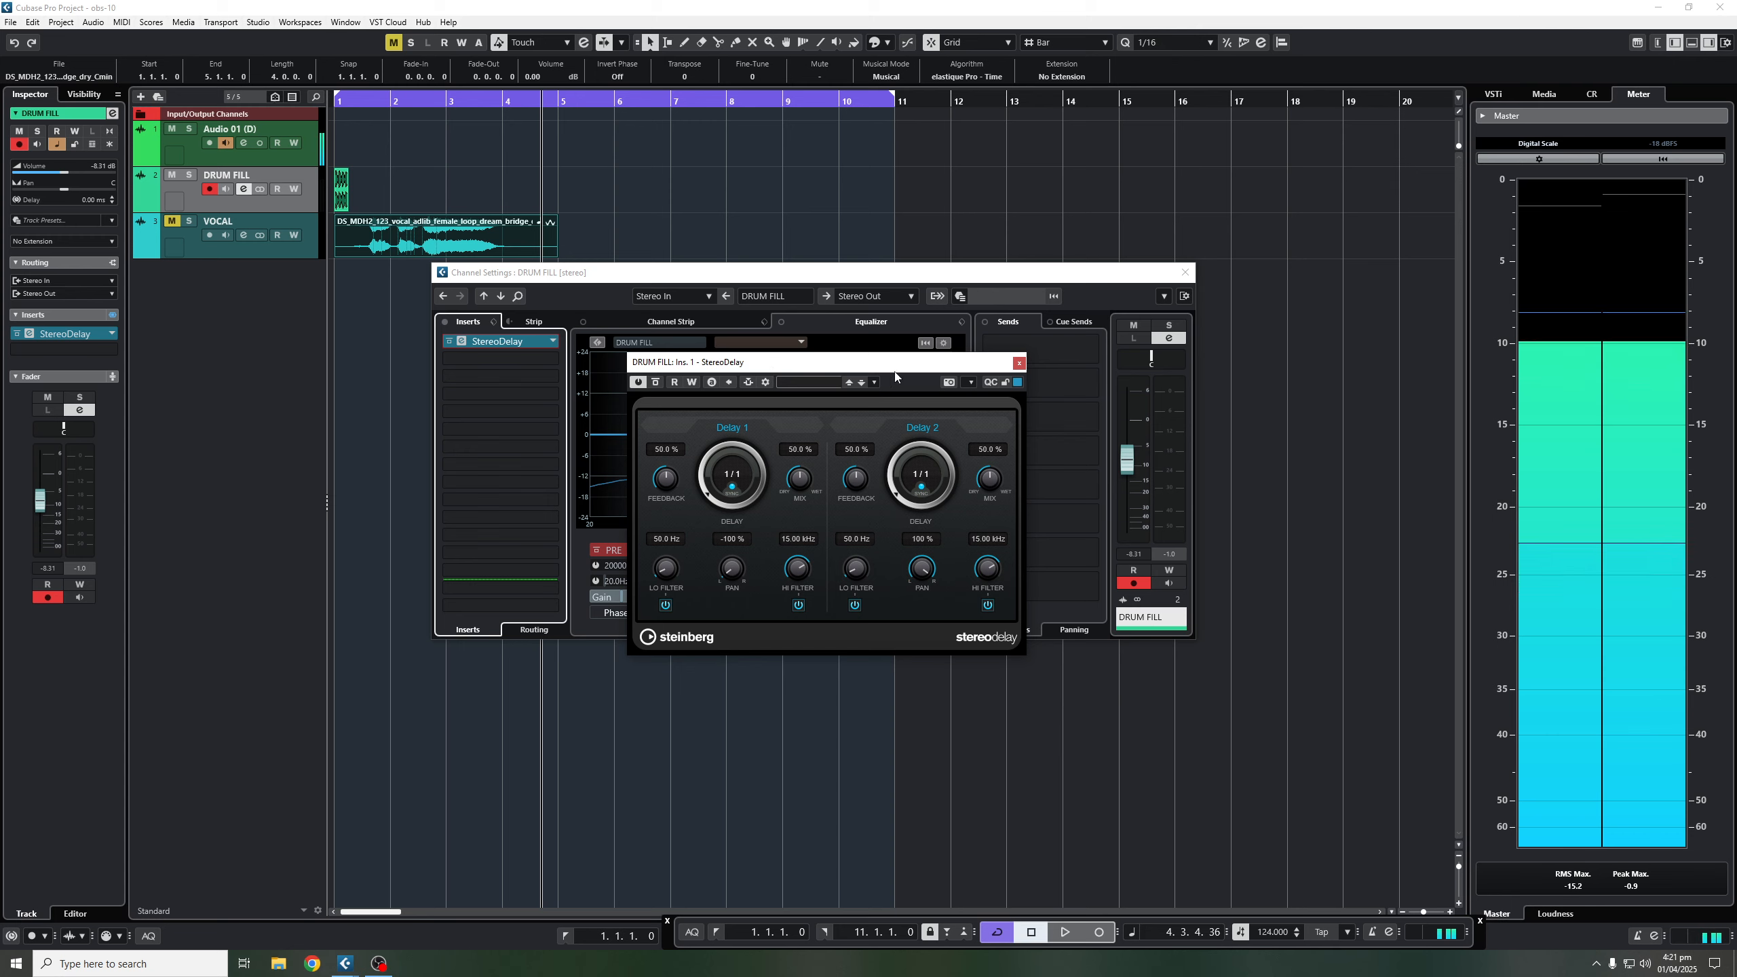
{"action": "left_click", "coordinate": [1018, 364]}
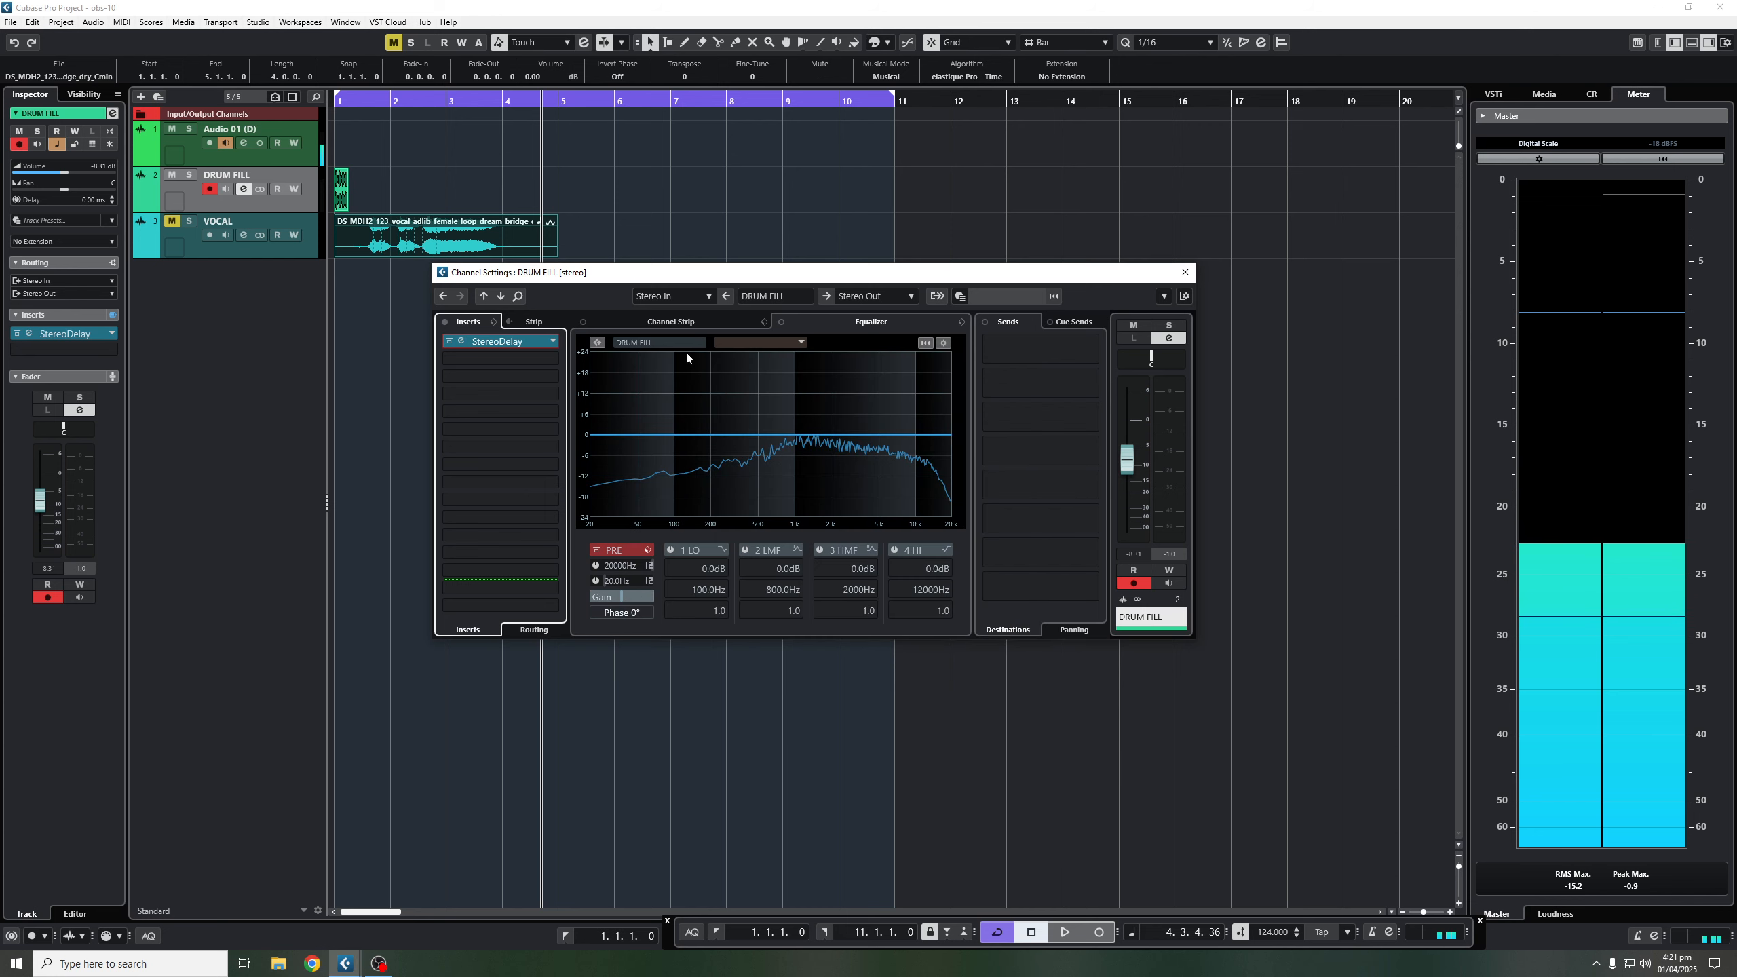
Audition PingPongDelay on the drum fill from the second insert slot with StereoDelay deactivated.
{"action": "left_click", "coordinate": [487, 356]}
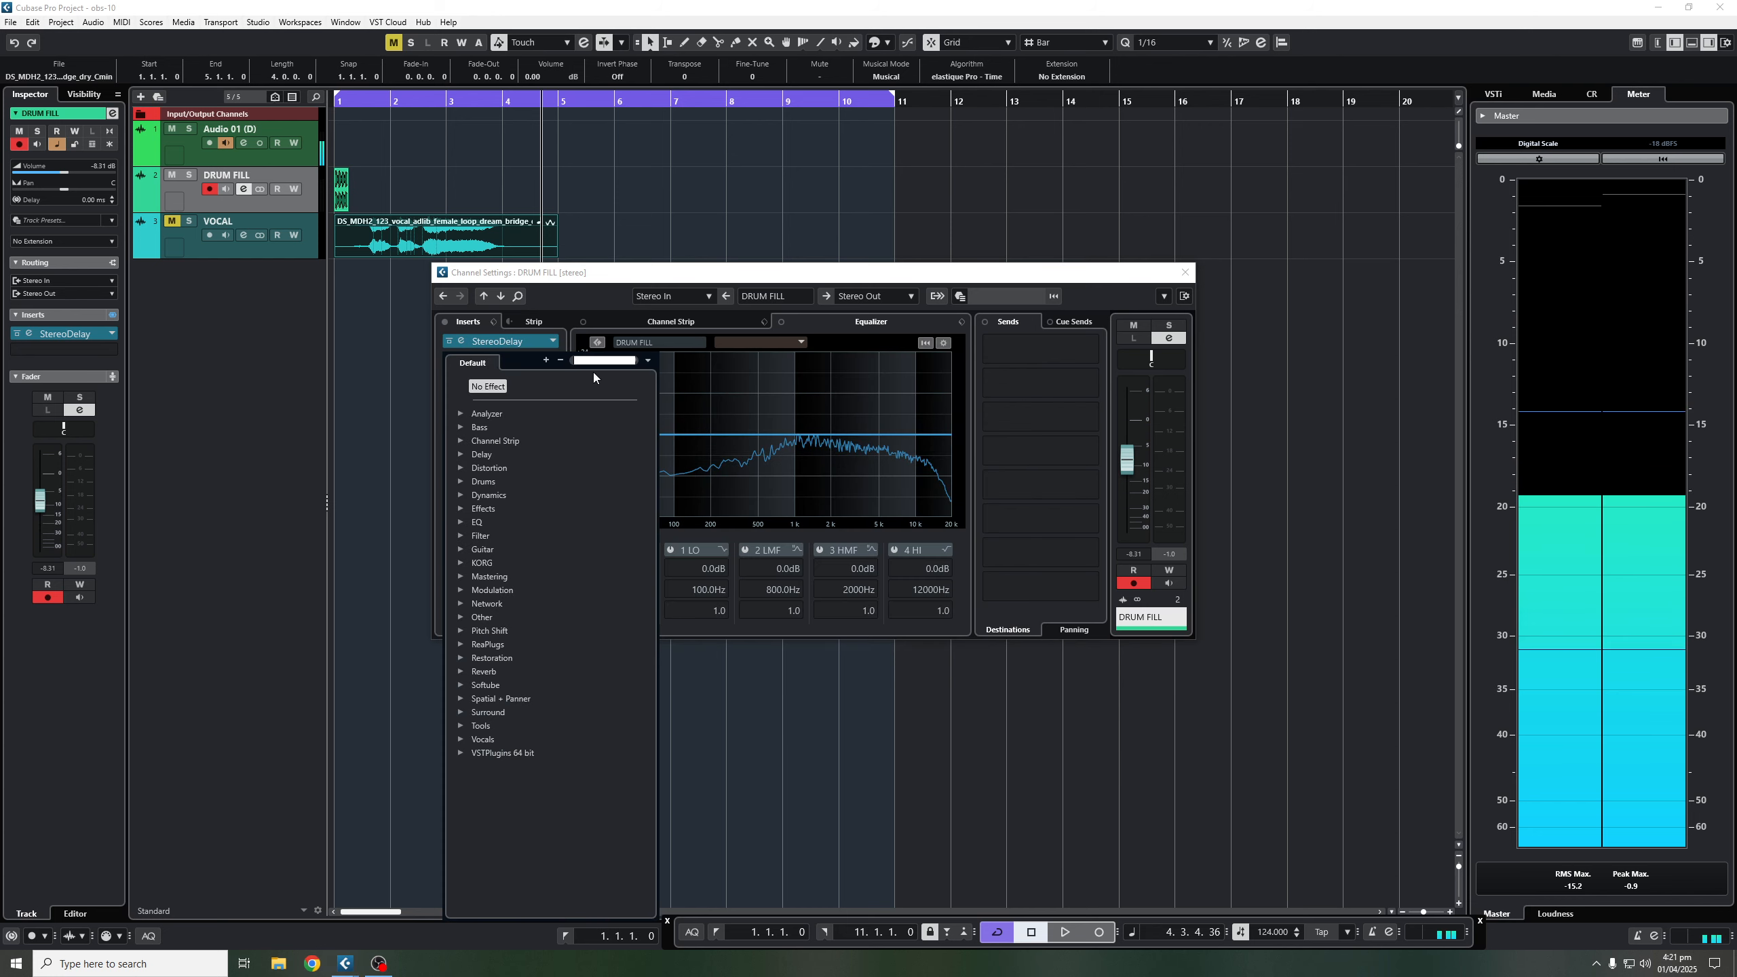
{"action": "type", "text": "DELAY"}
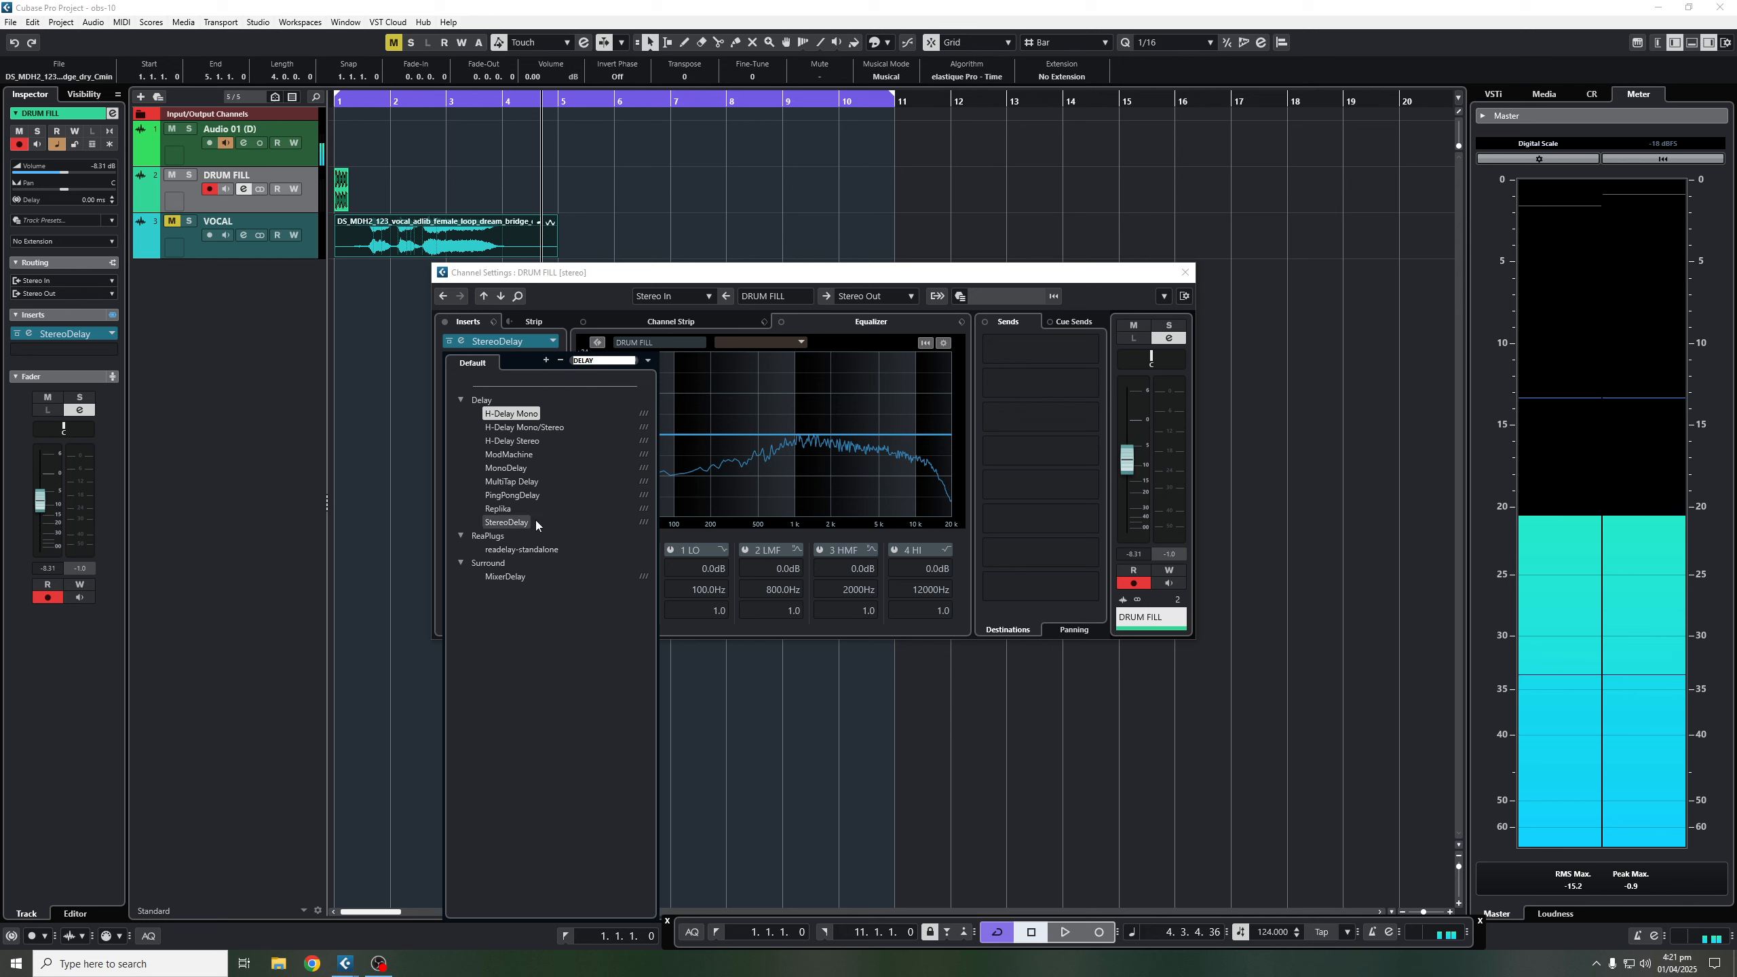
{"action": "left_click", "coordinate": [524, 497]}
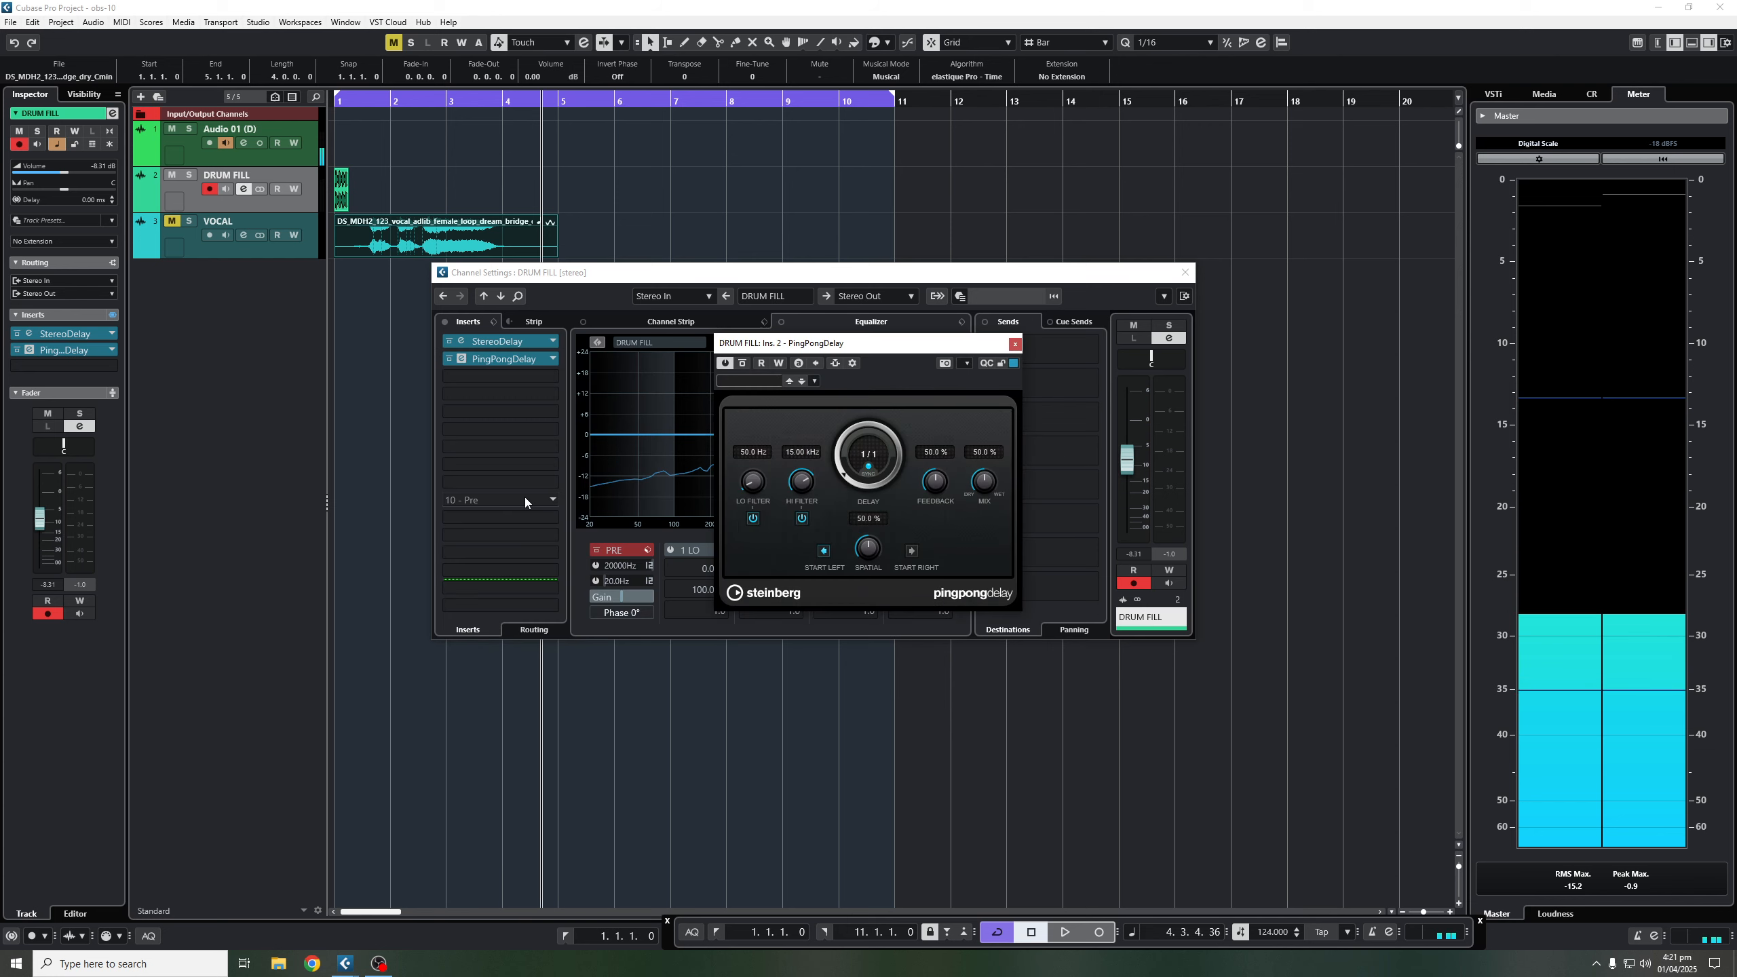
{"action": "left_click", "coordinate": [449, 342]}
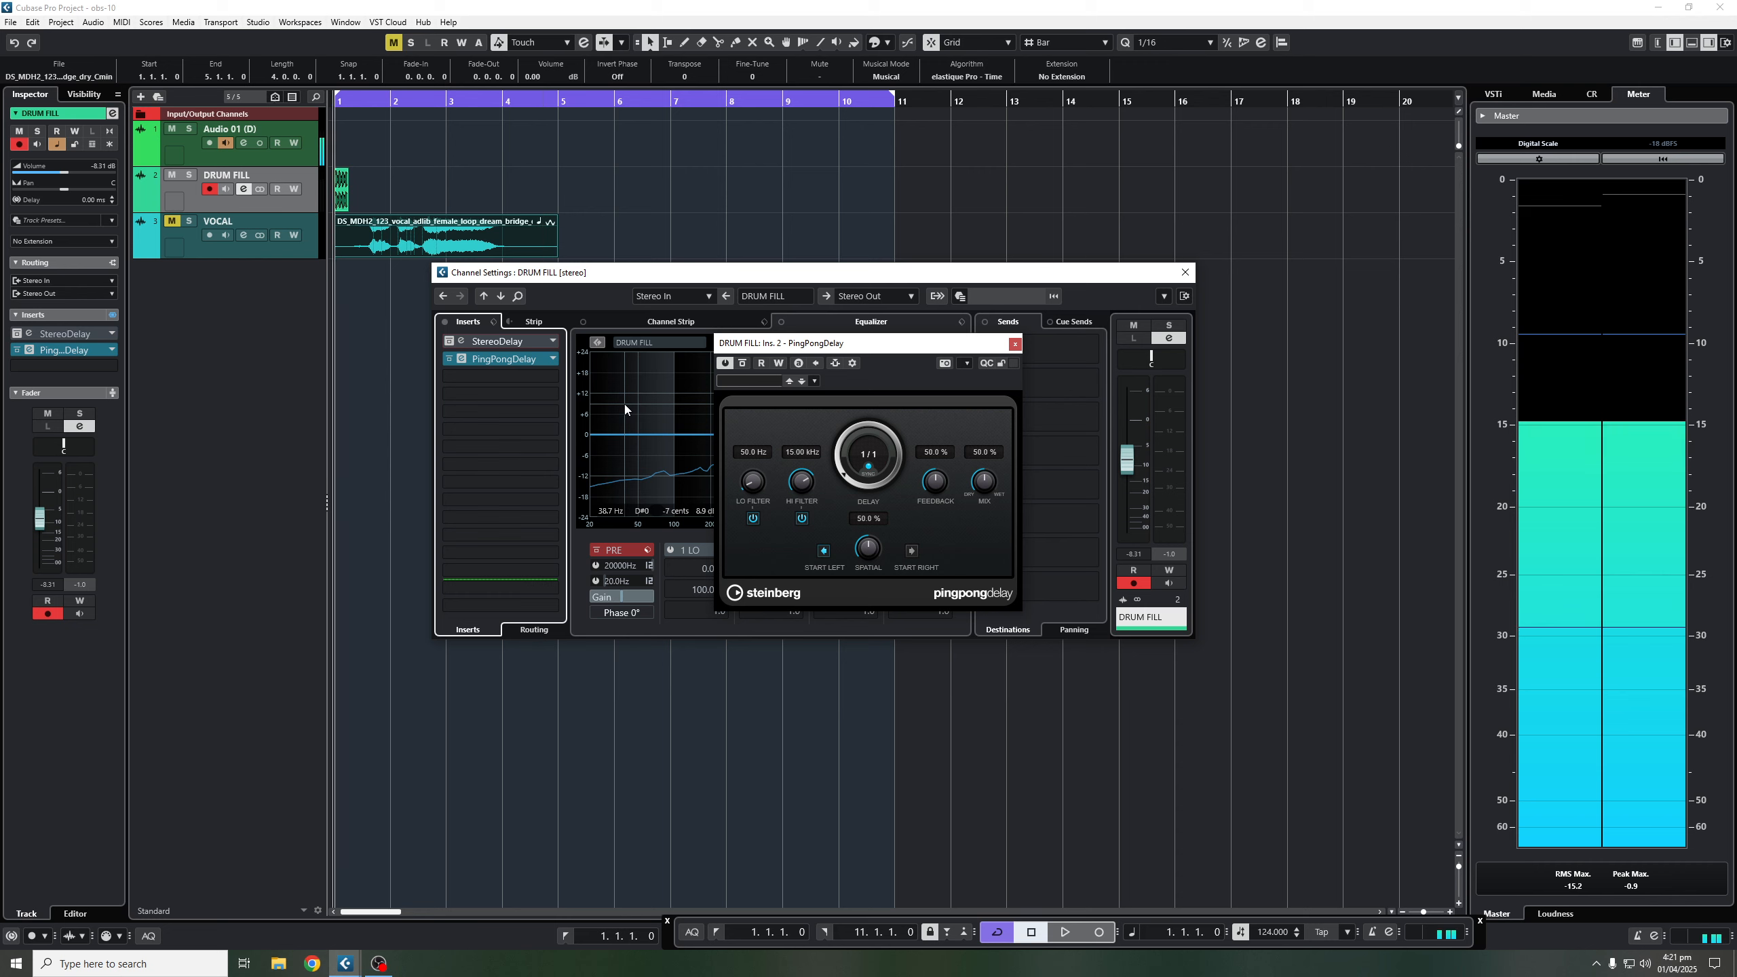
{"action": "key", "text": "space"}
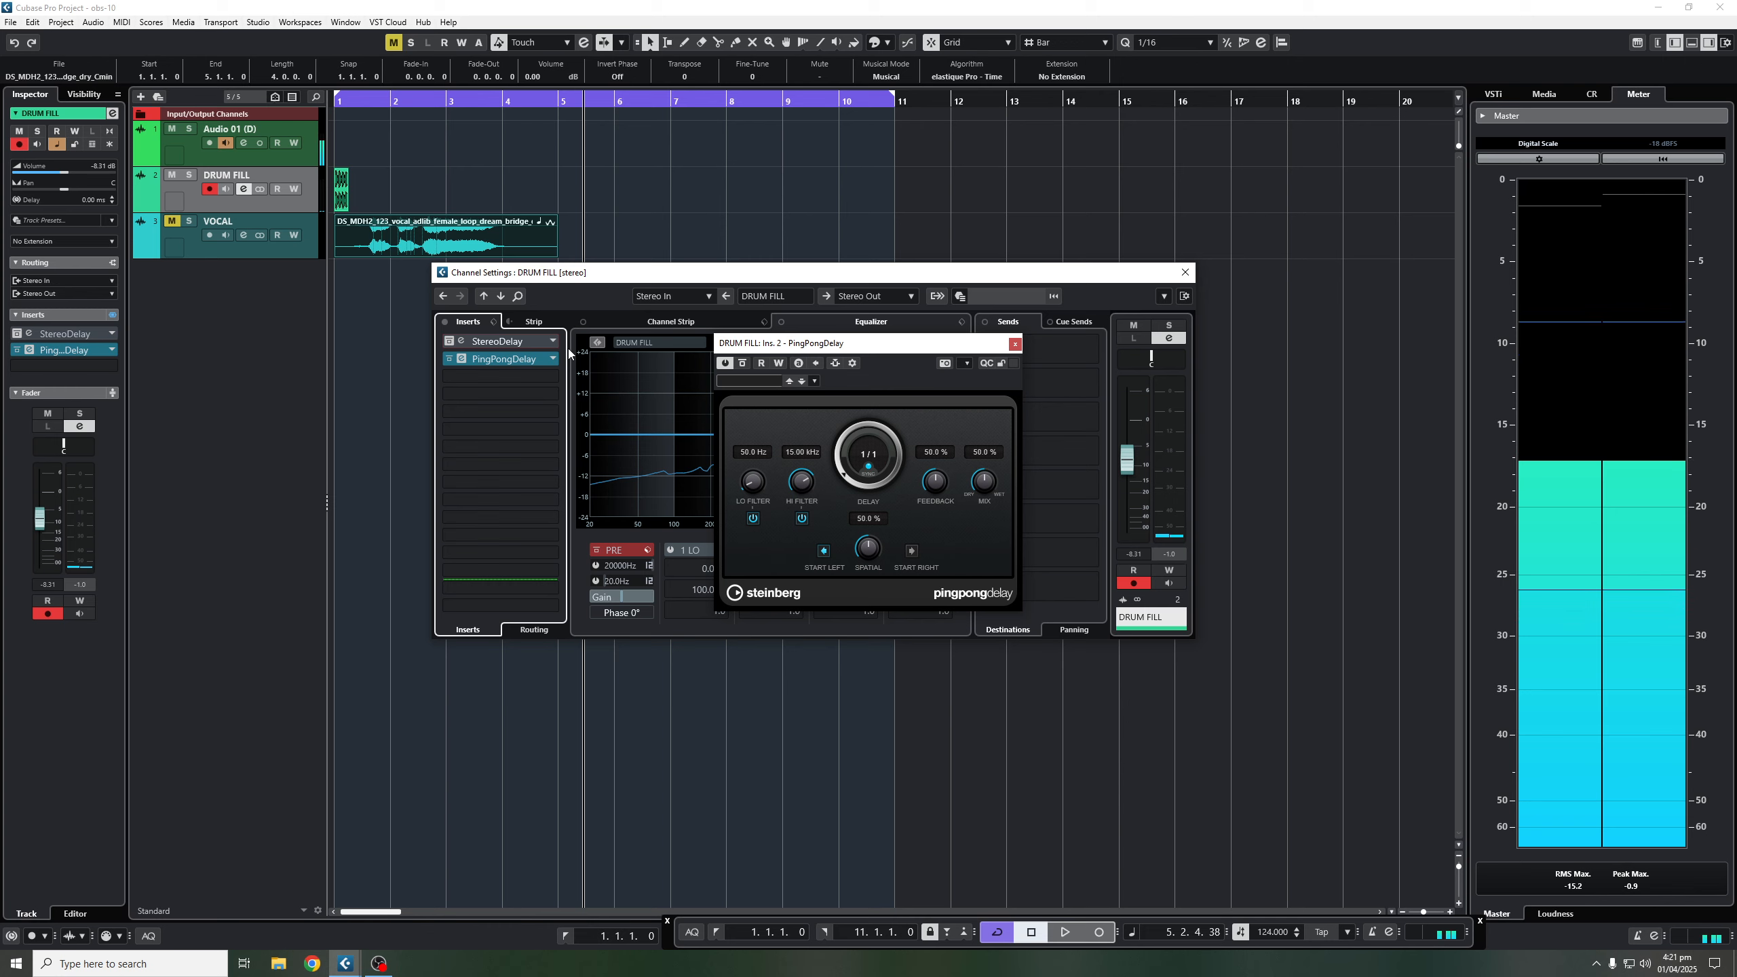
{"action": "left_click", "coordinate": [1015, 344]}
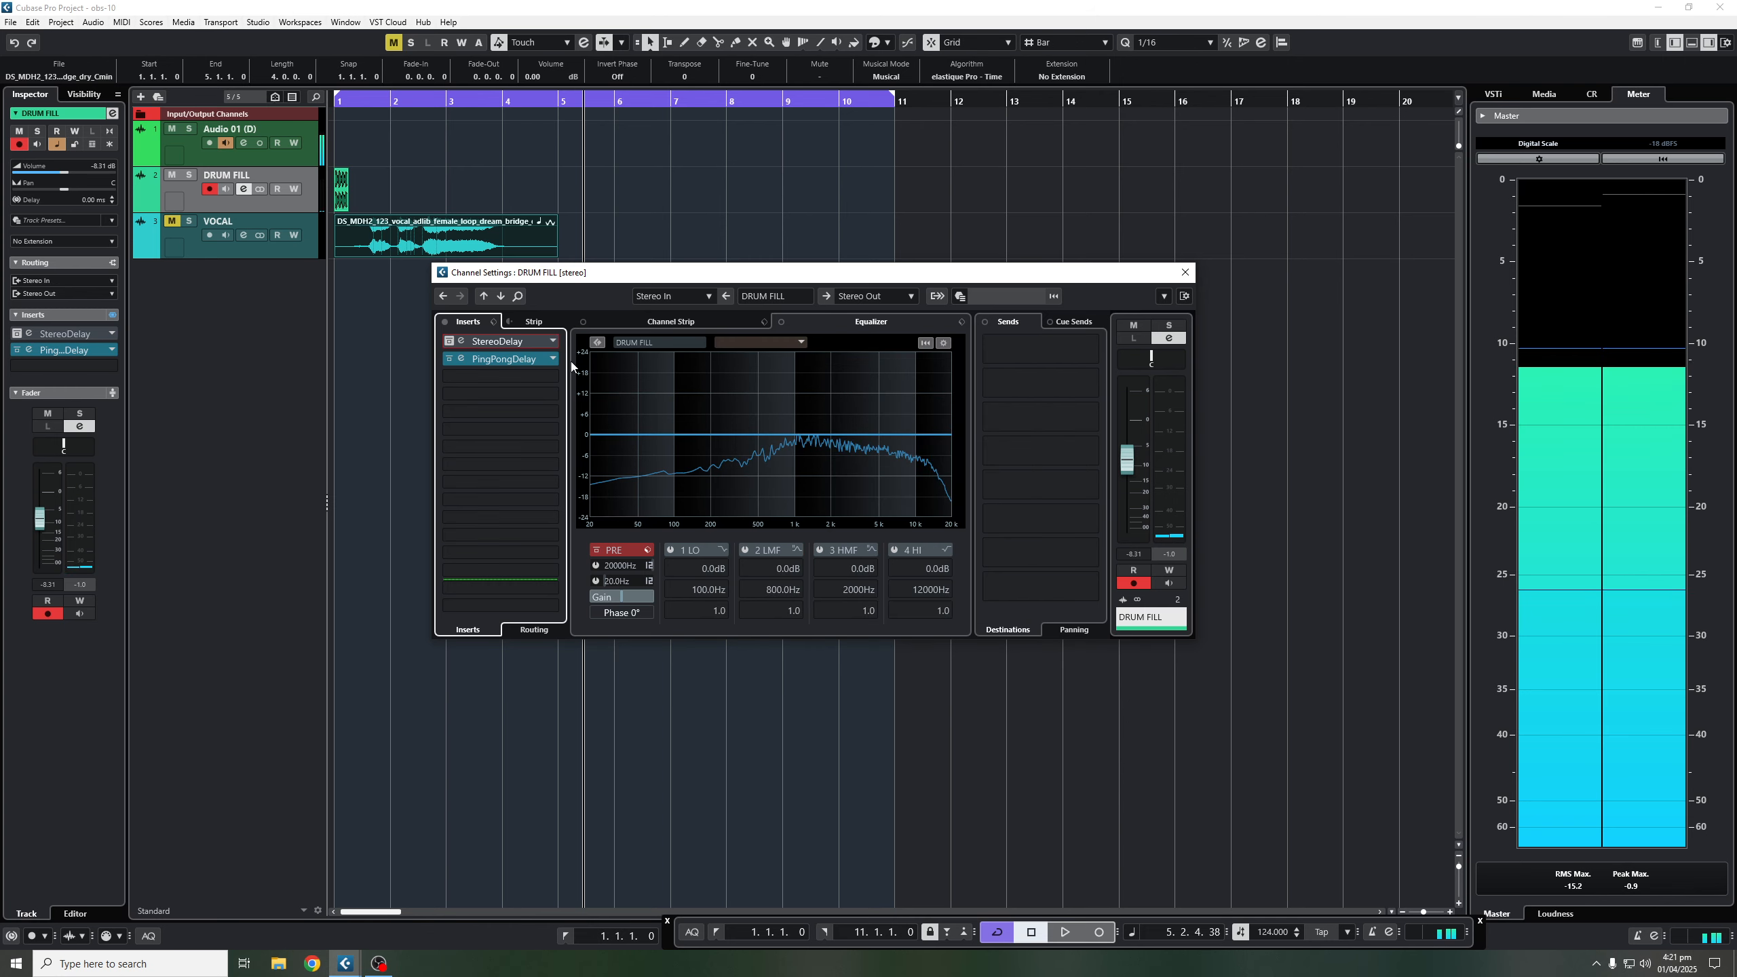
Replace PingPongDelay in the second insert slot with MultiTap Delay and set its character to Tape.
{"action": "left_click", "coordinate": [545, 358]}
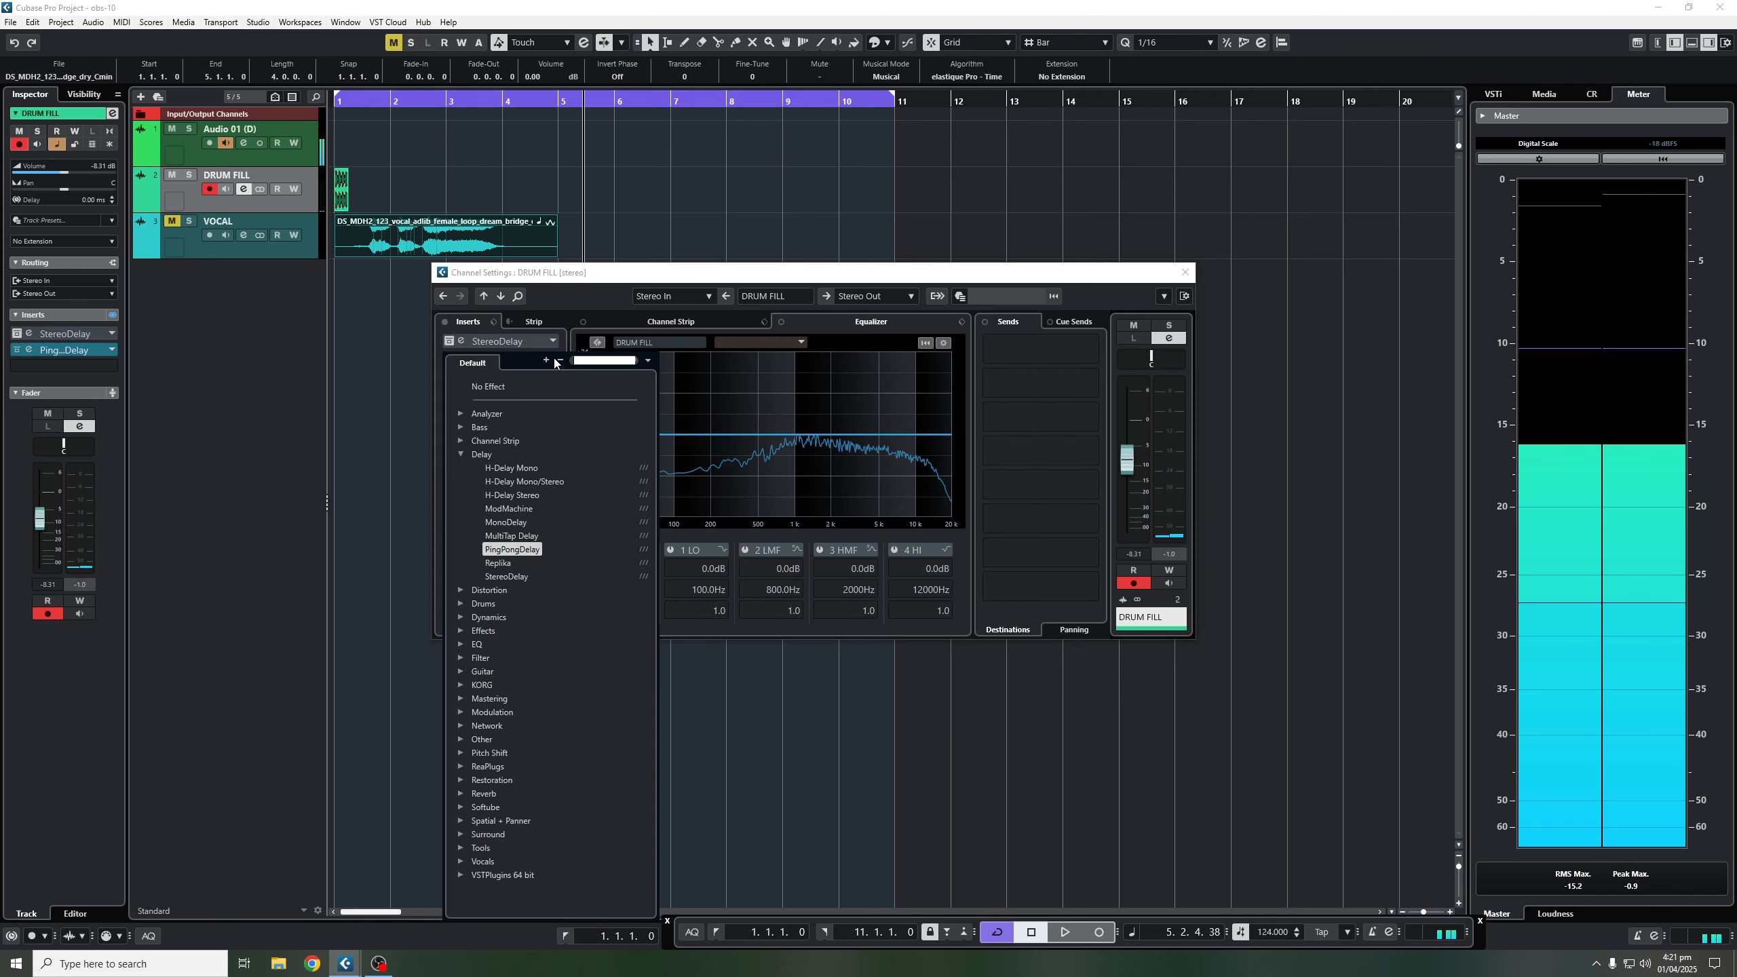
{"action": "left_click", "coordinate": [534, 537]}
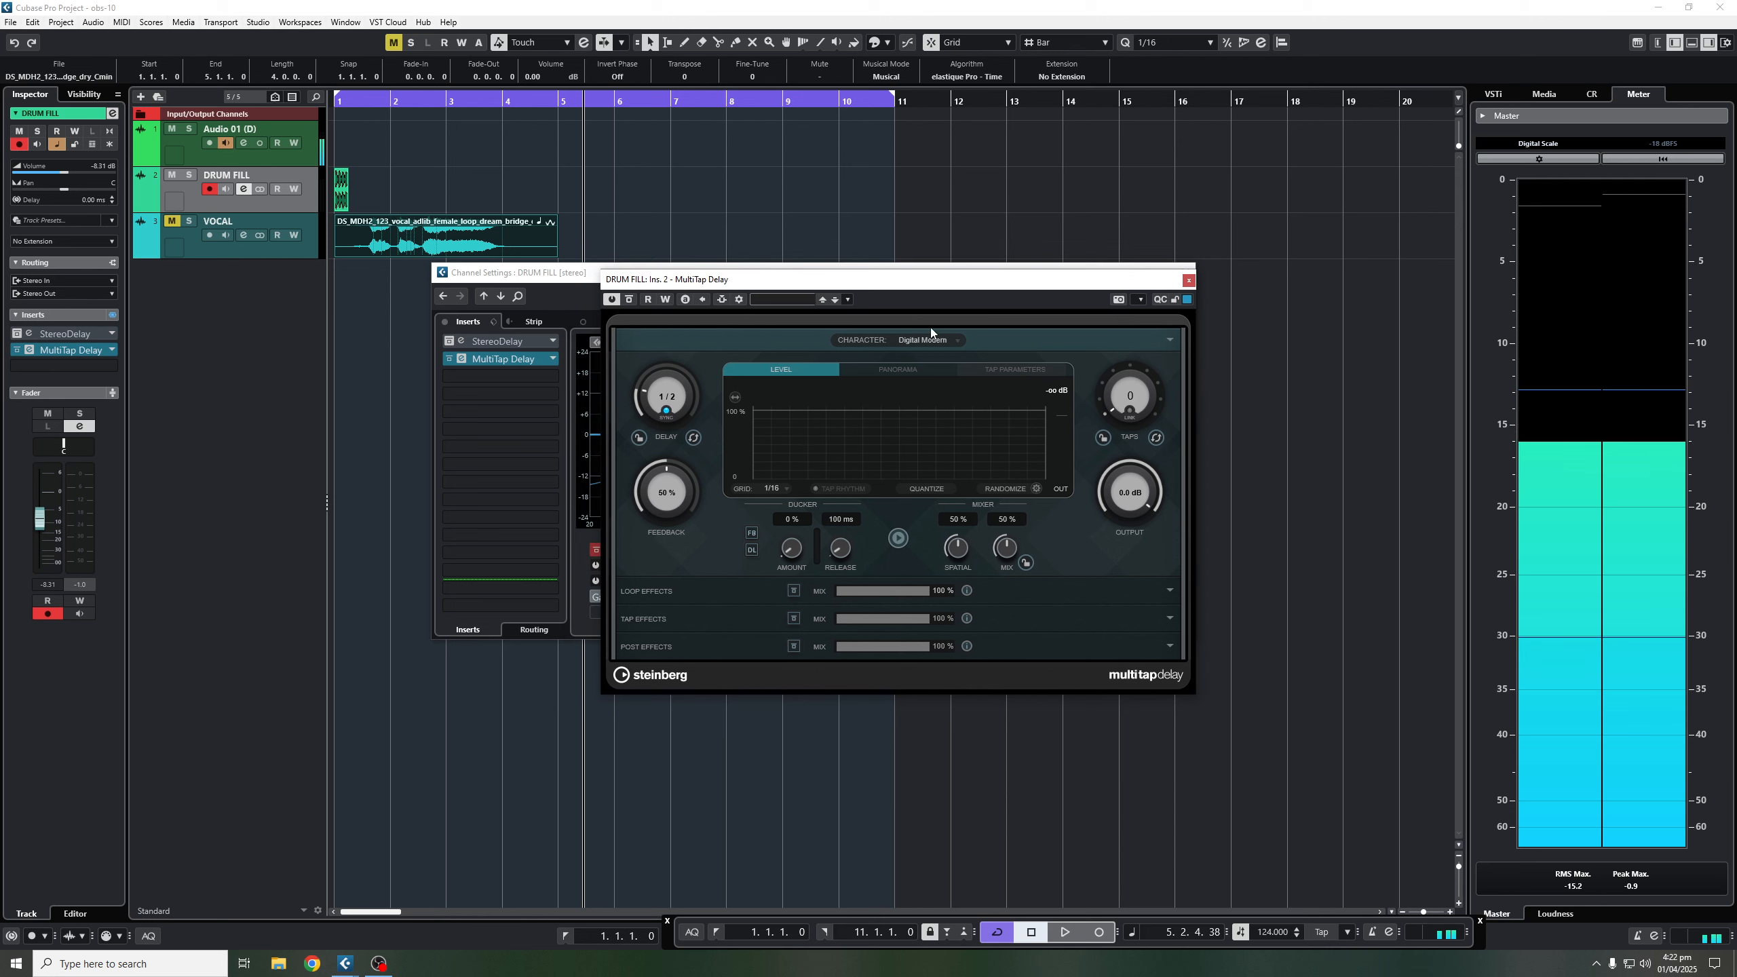
{"action": "left_click", "coordinate": [956, 340]}
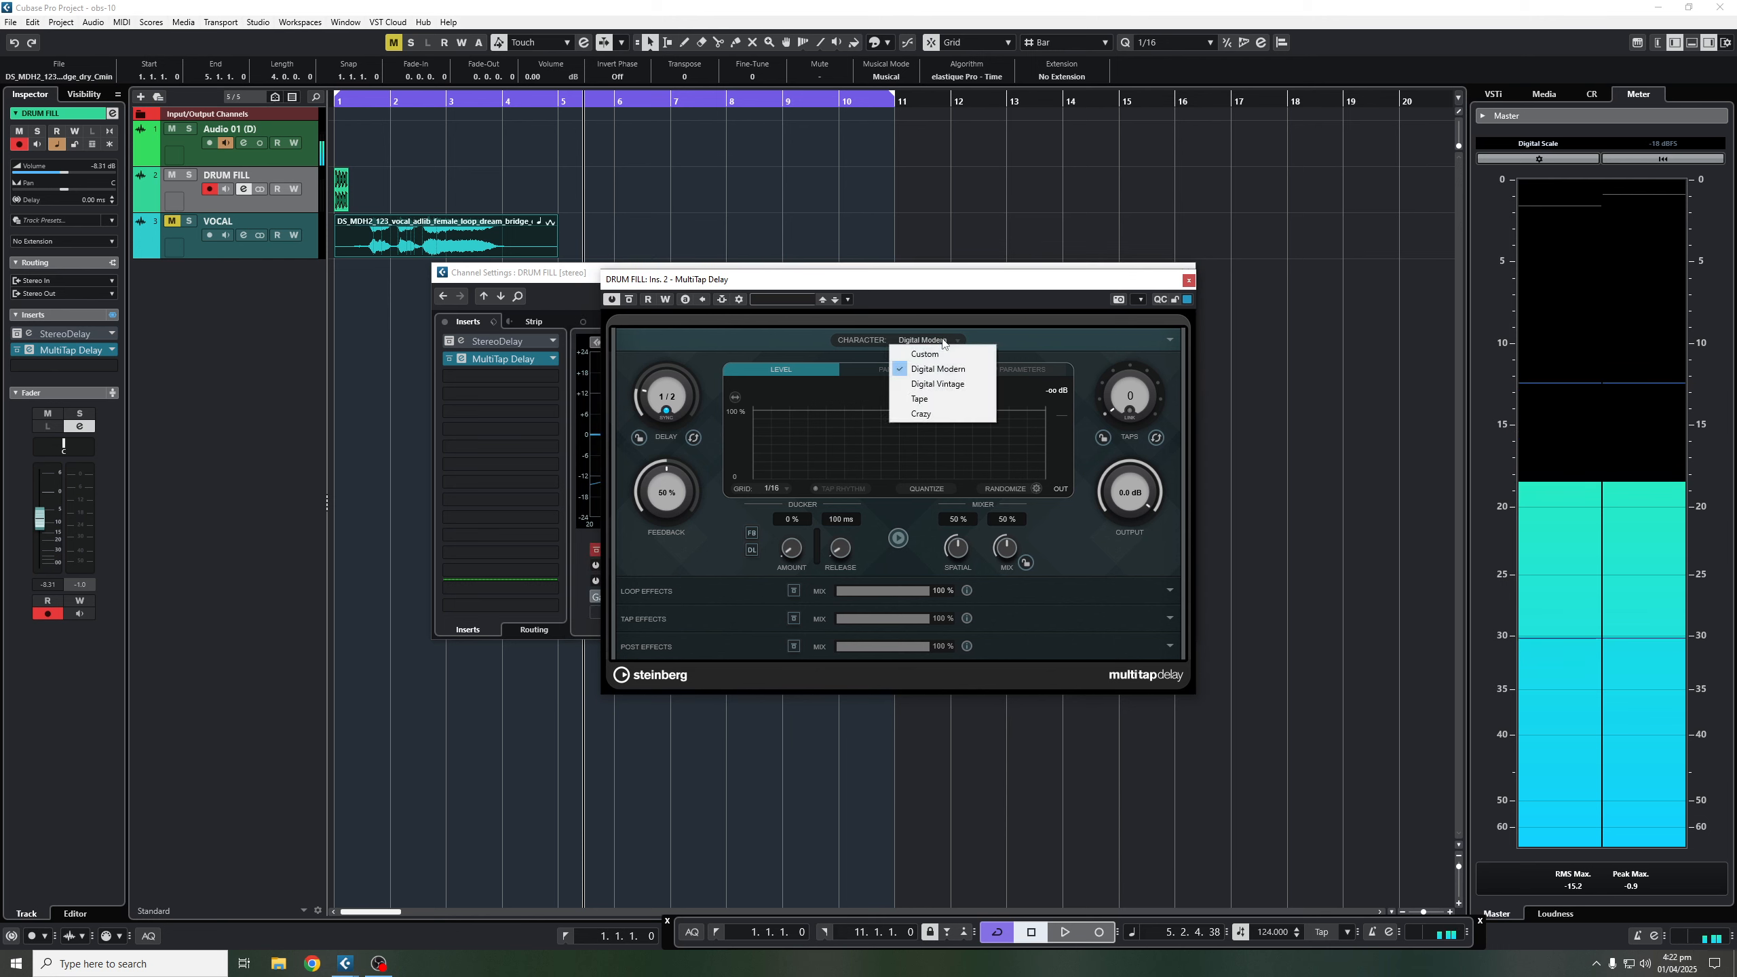
{"action": "left_click", "coordinate": [946, 399]}
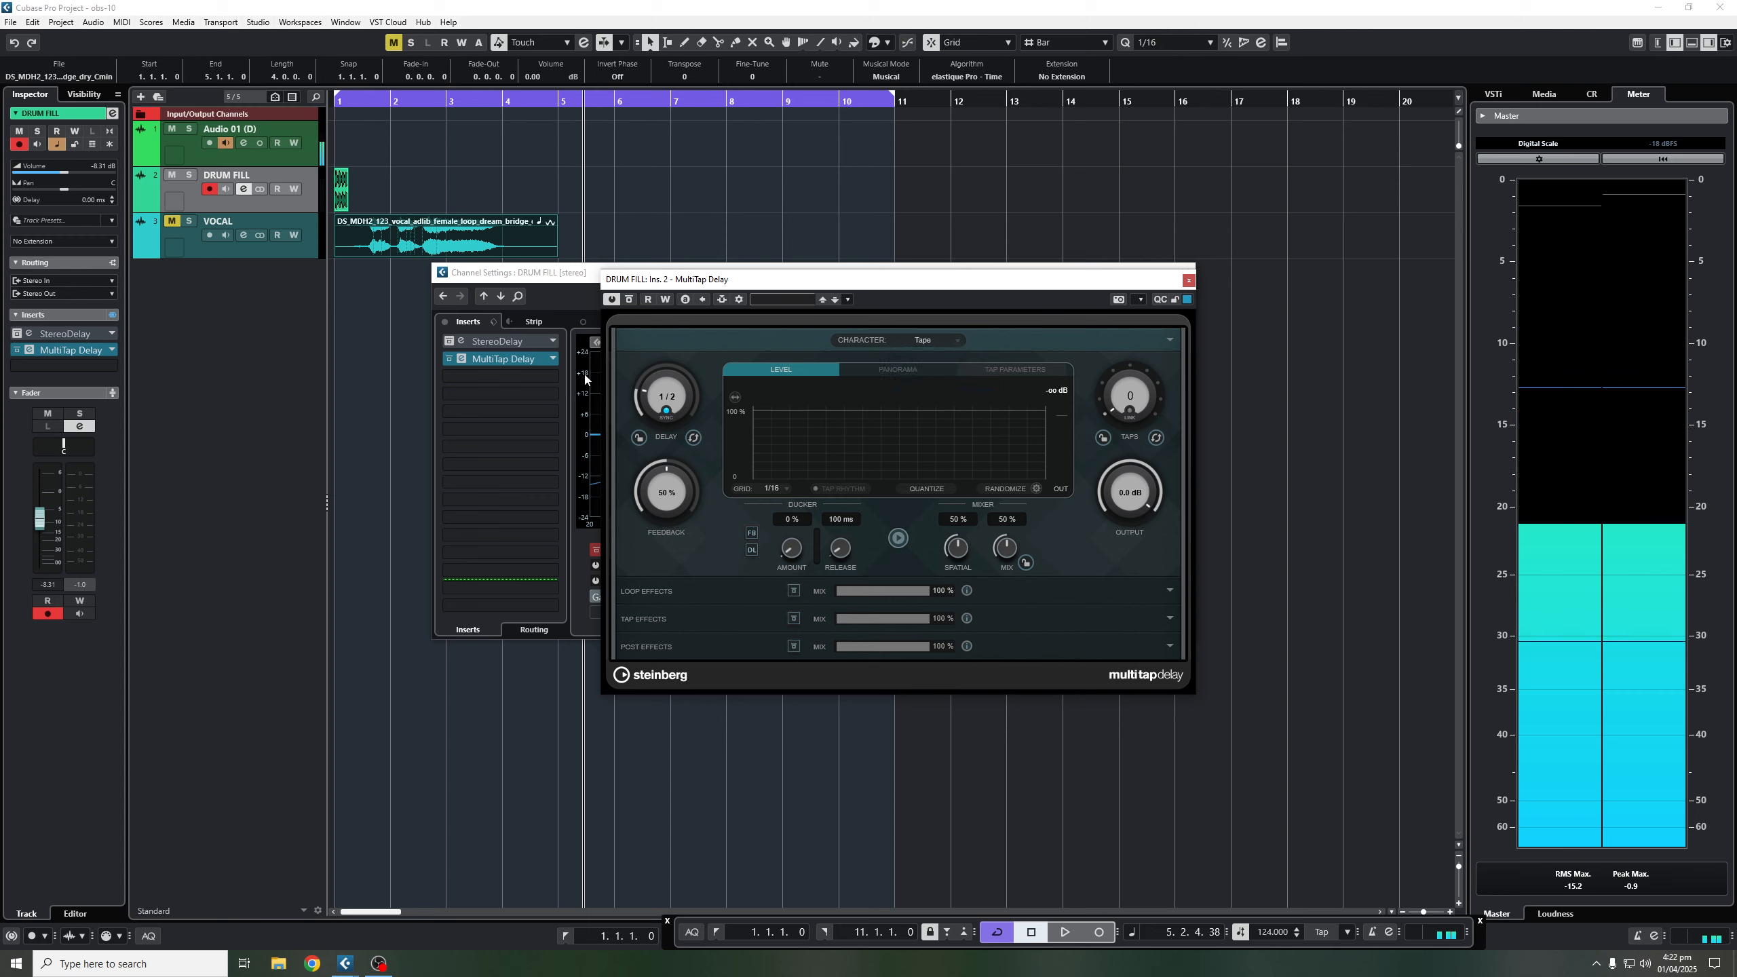
Play the drum fill from the start through MultiTap Delay with the Tape character.
{"action": "key", "text": "space"}
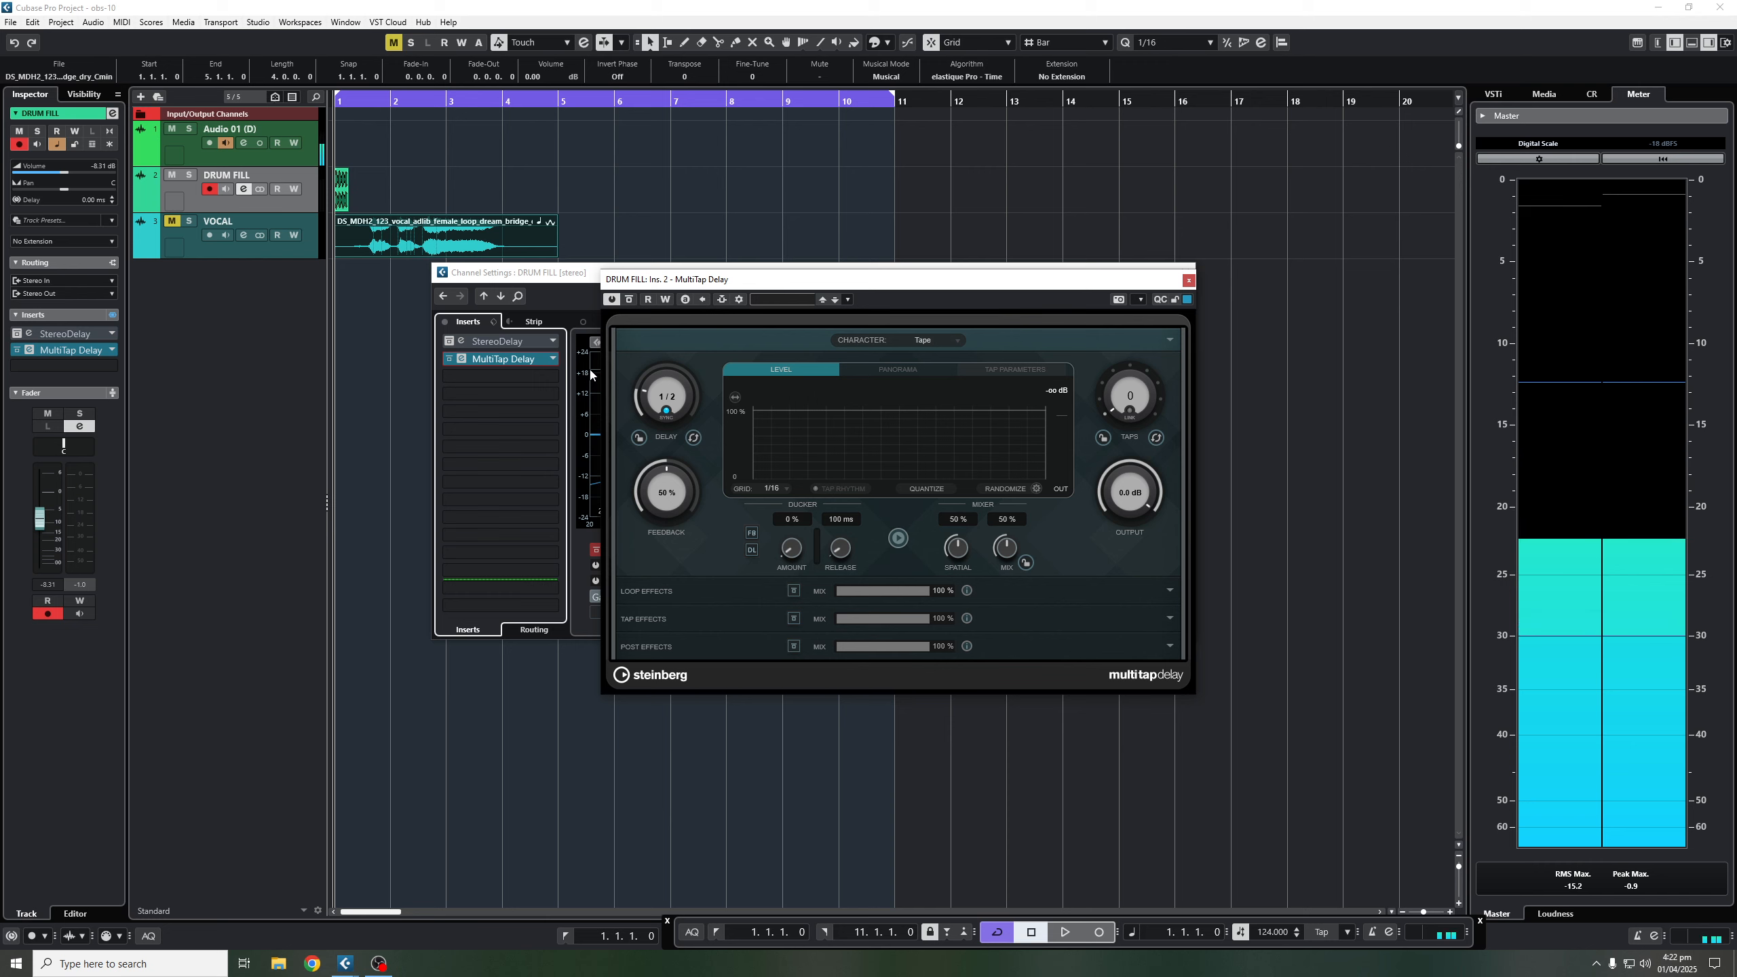
{"action": "key", "text": "space"}
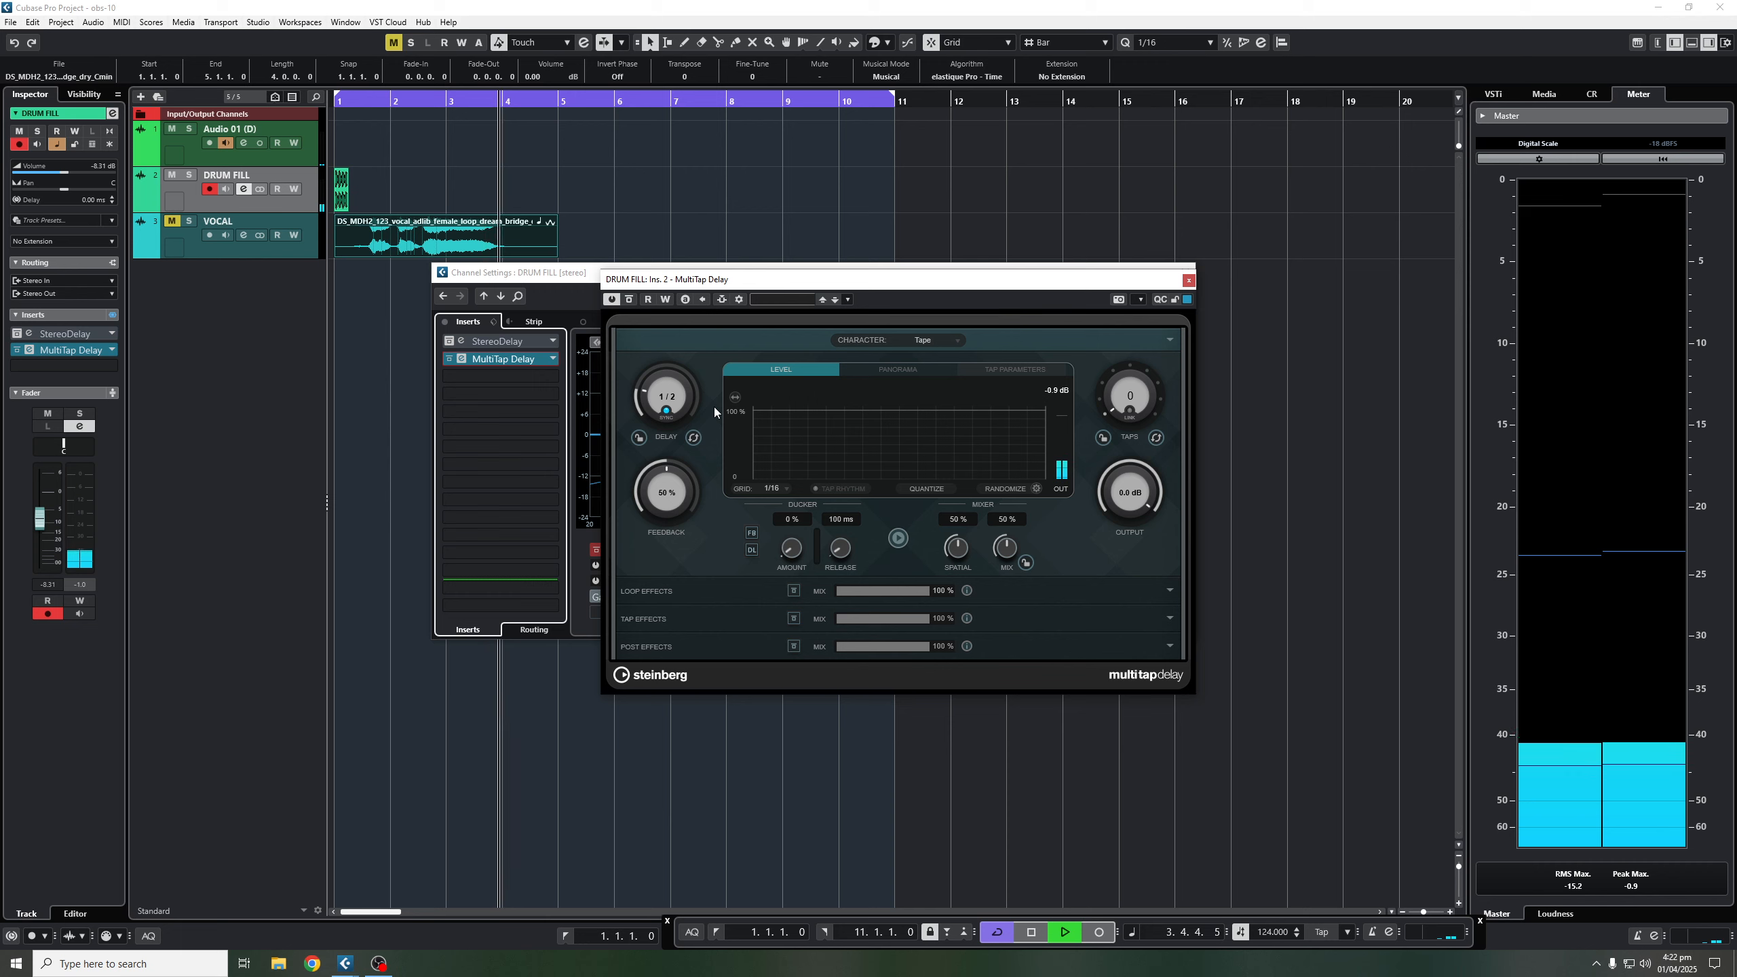
{"action": "key", "text": "space"}
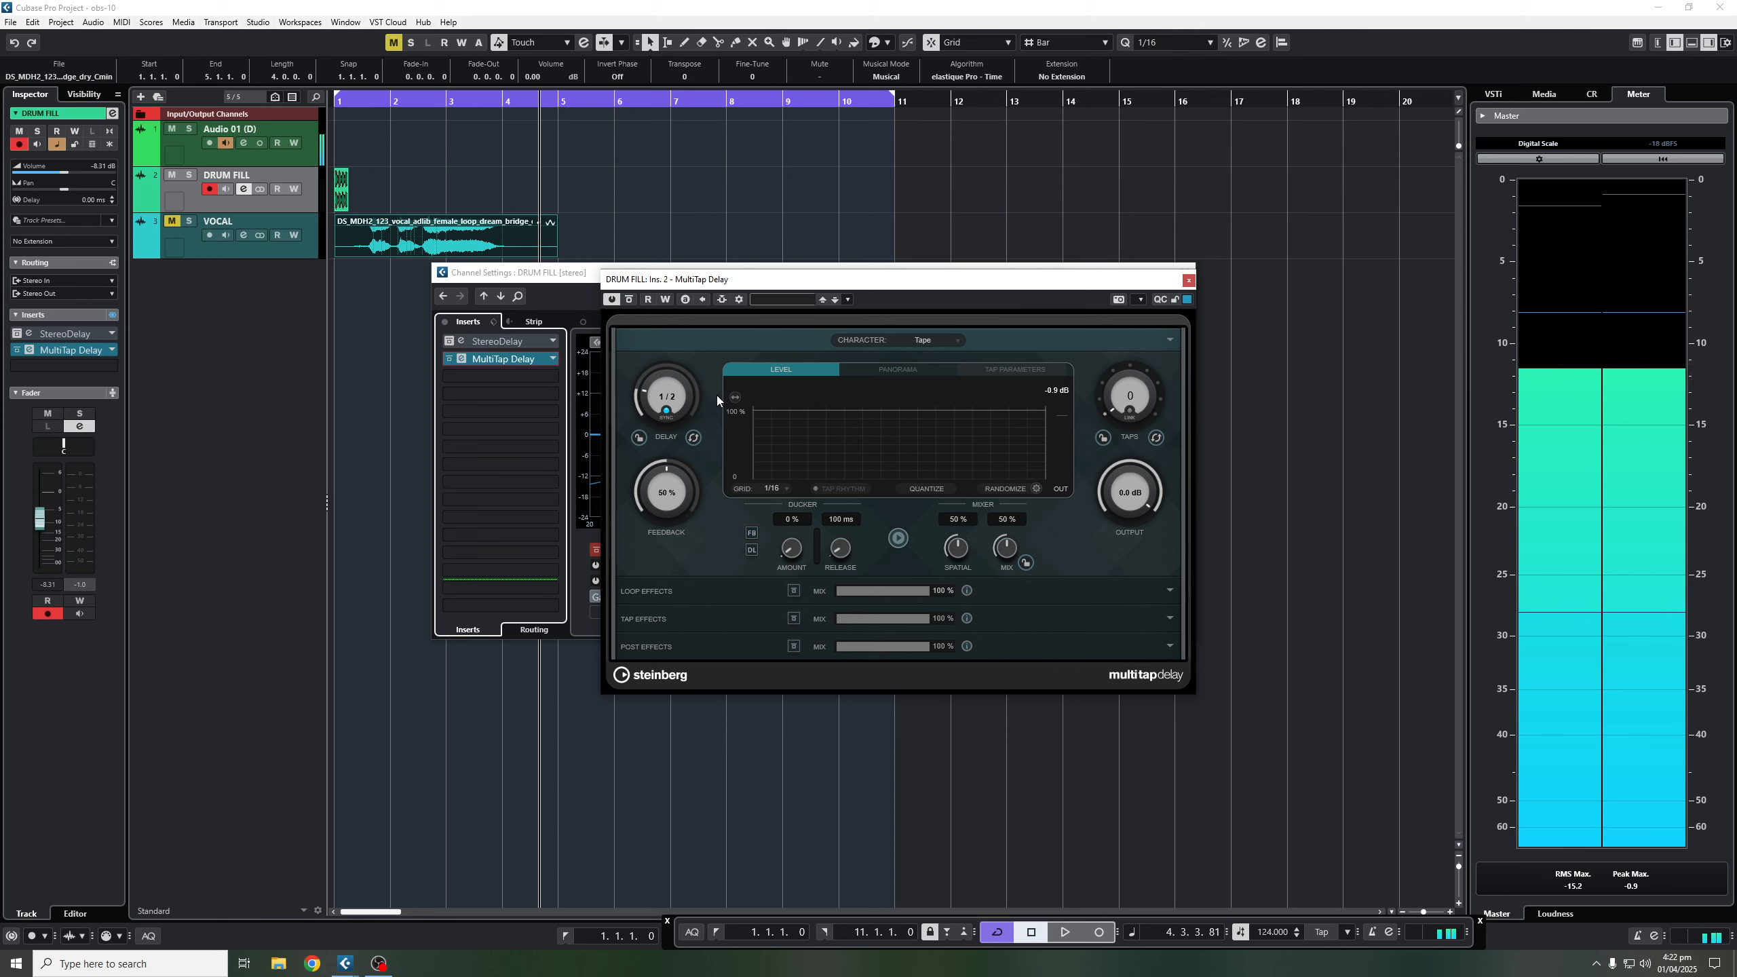
Set MultiTap Delay's character to Custom and play the drum fill through it.
{"action": "left_click", "coordinate": [956, 339]}
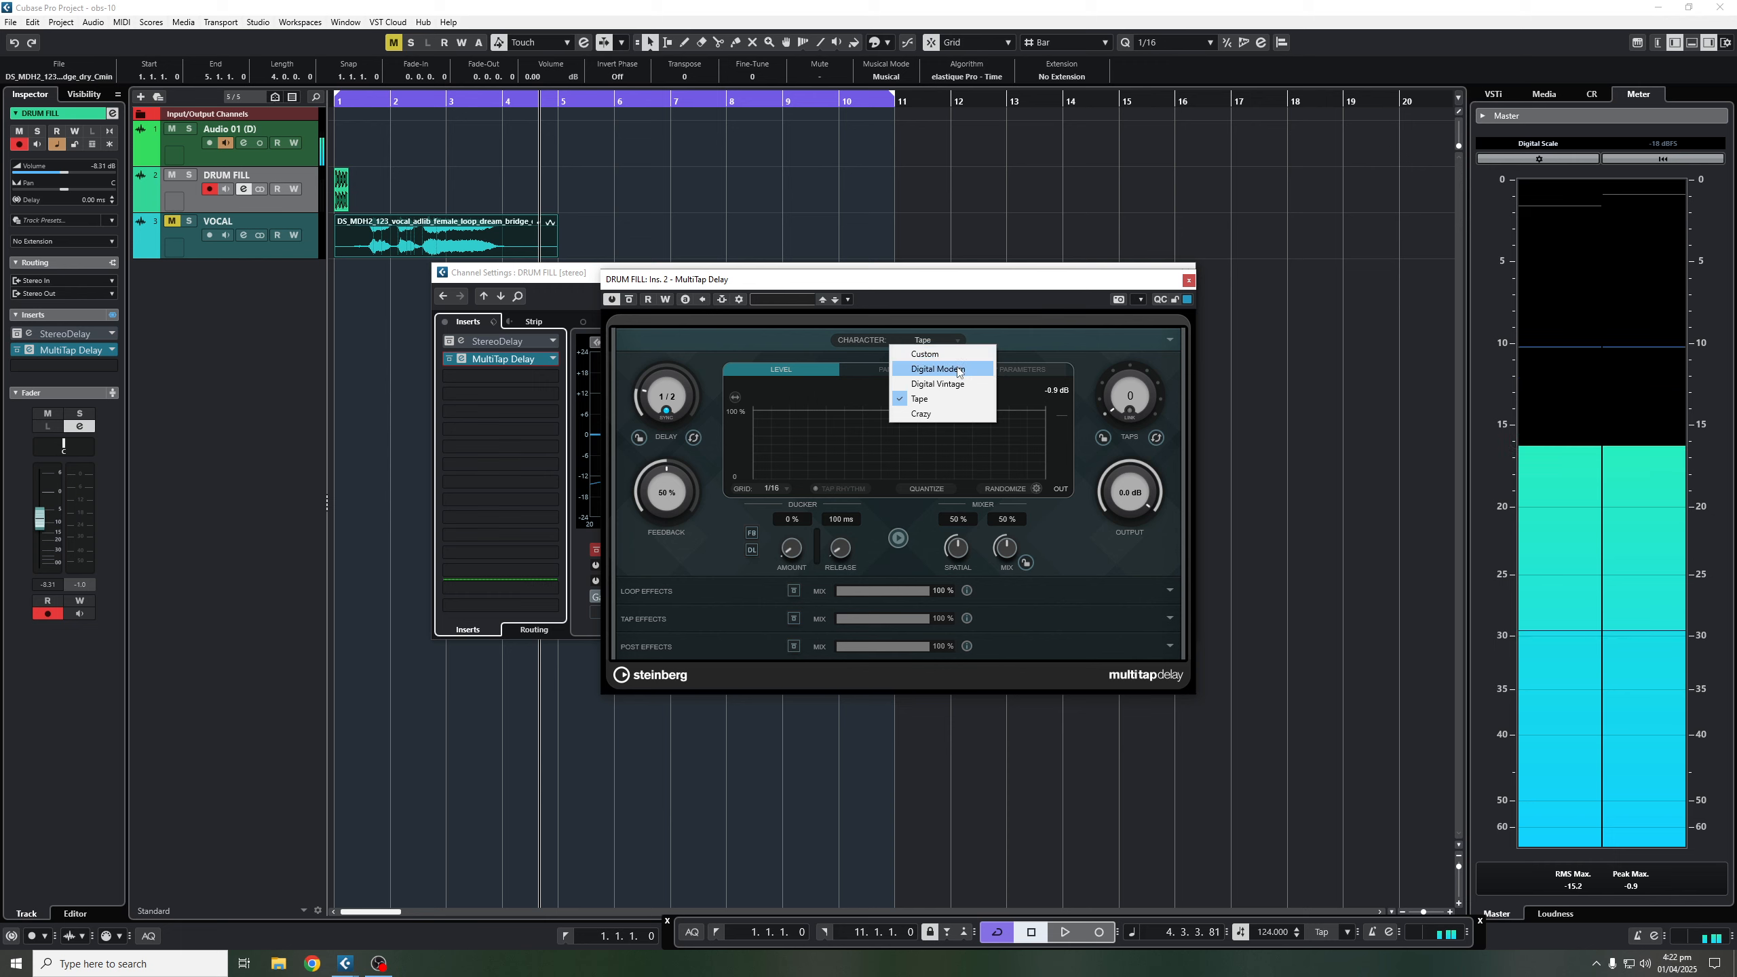
{"action": "left_click", "coordinate": [960, 353]}
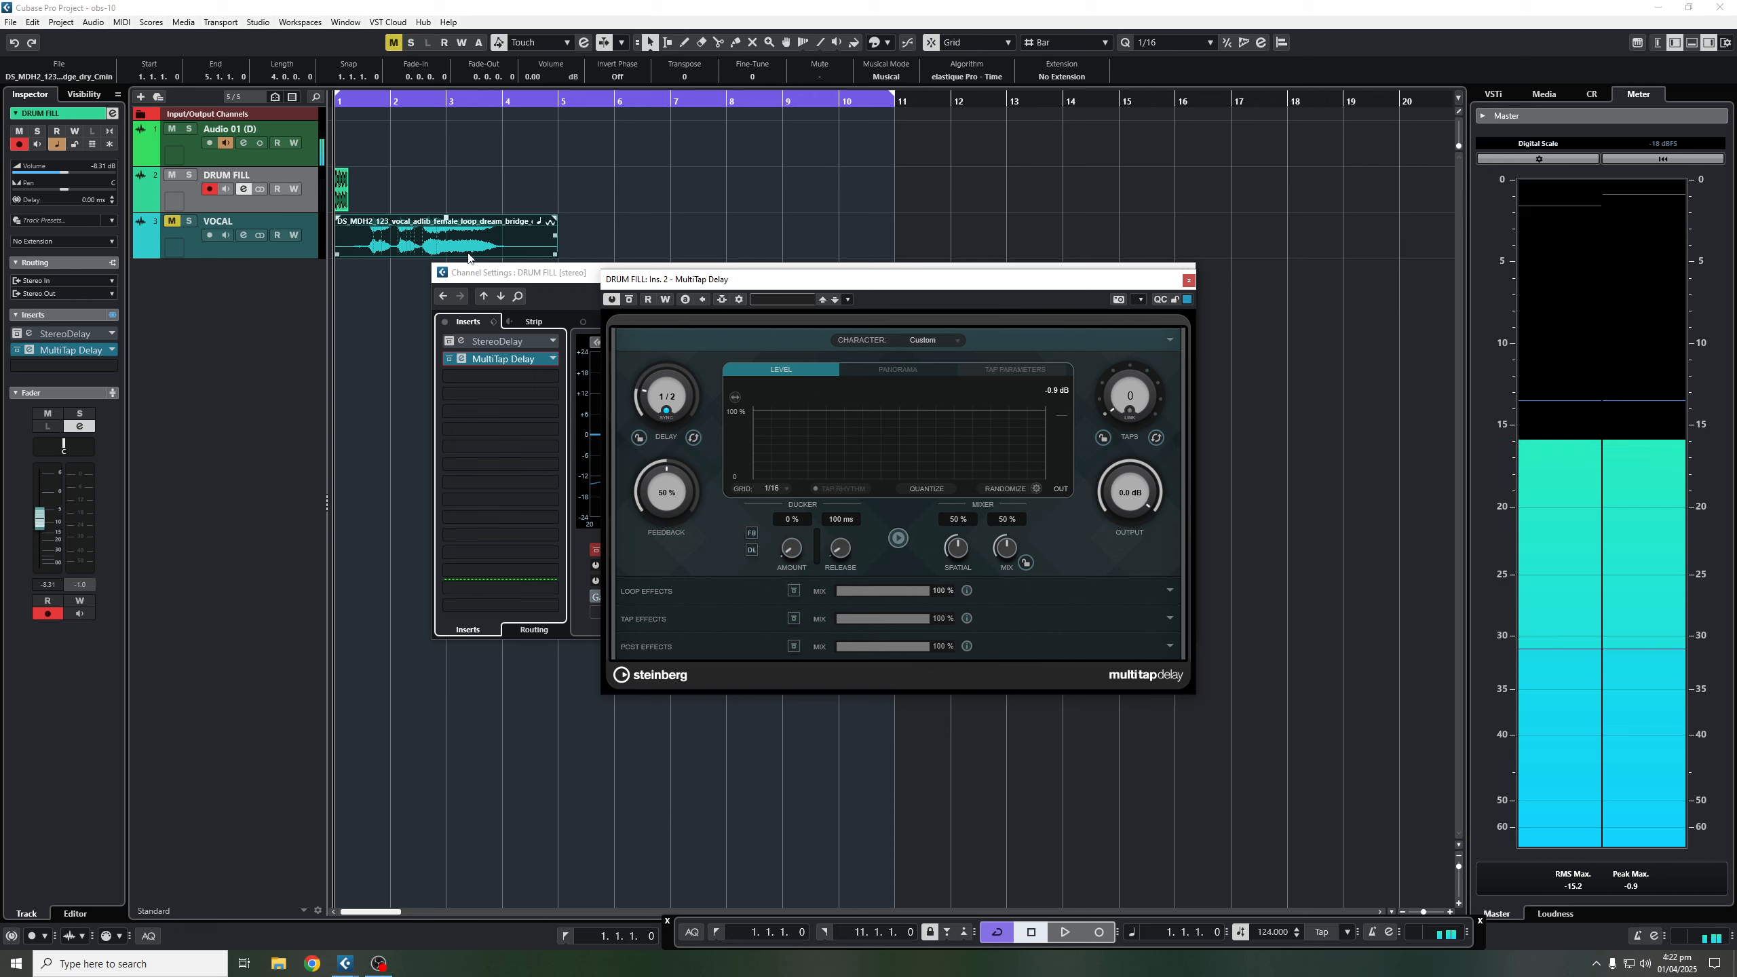
{"action": "key", "text": "space"}
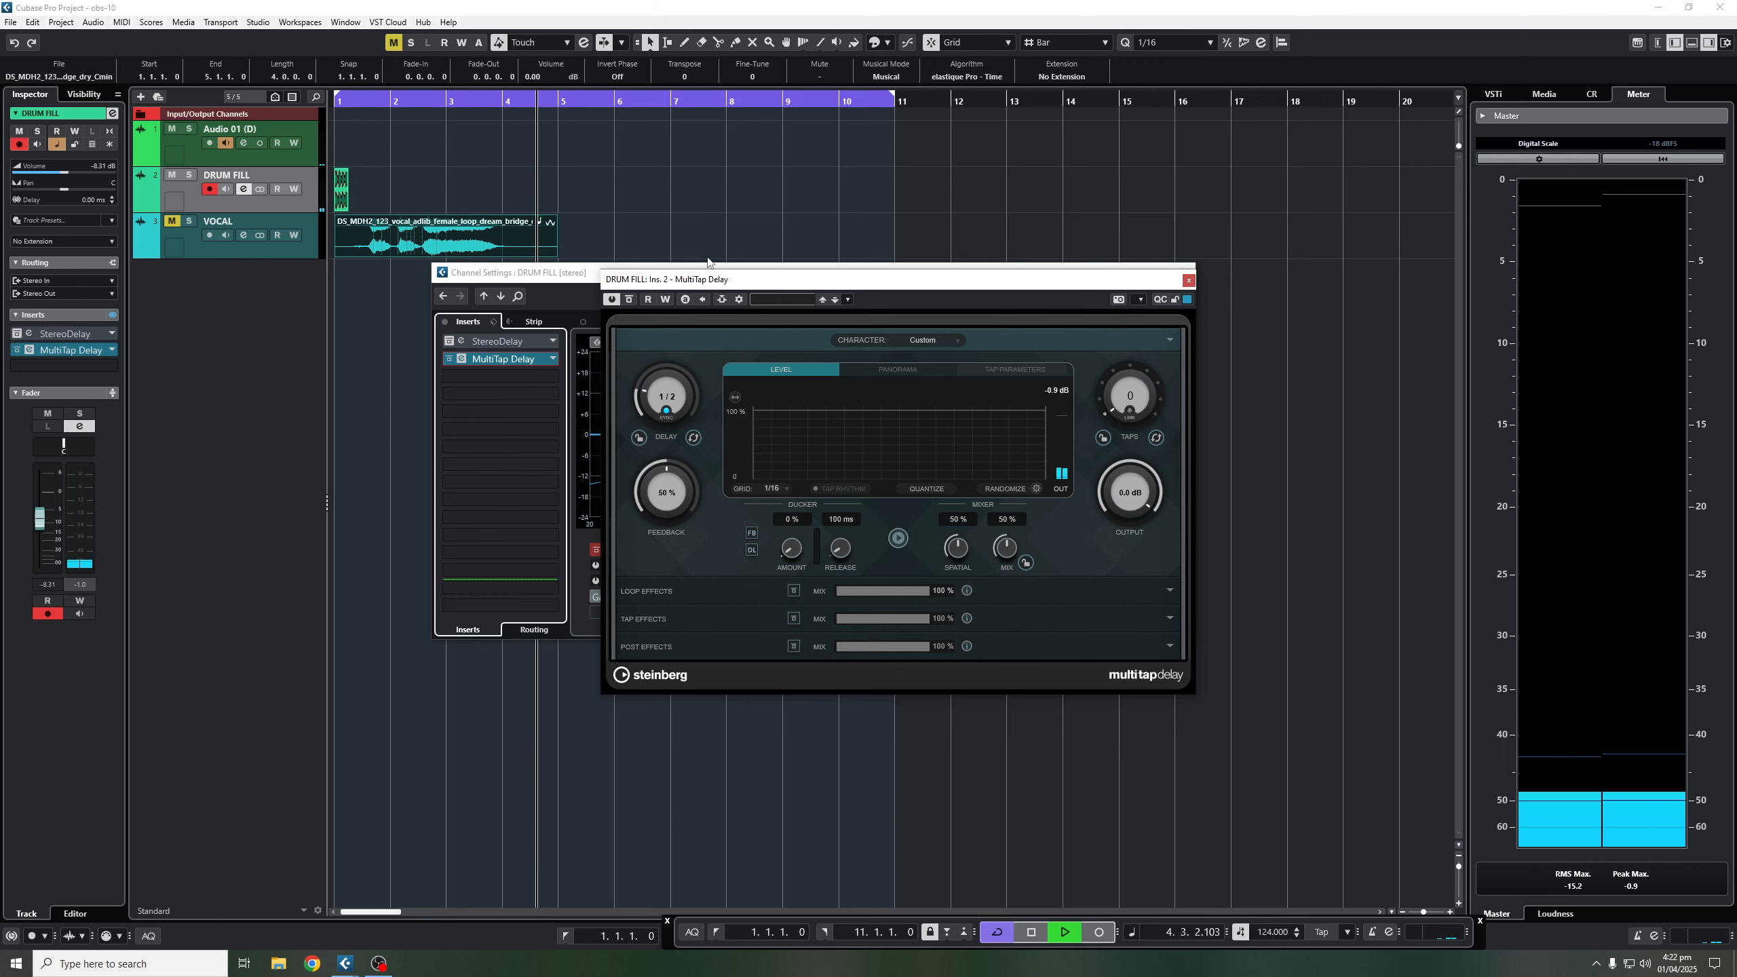
{"action": "key", "text": "space"}
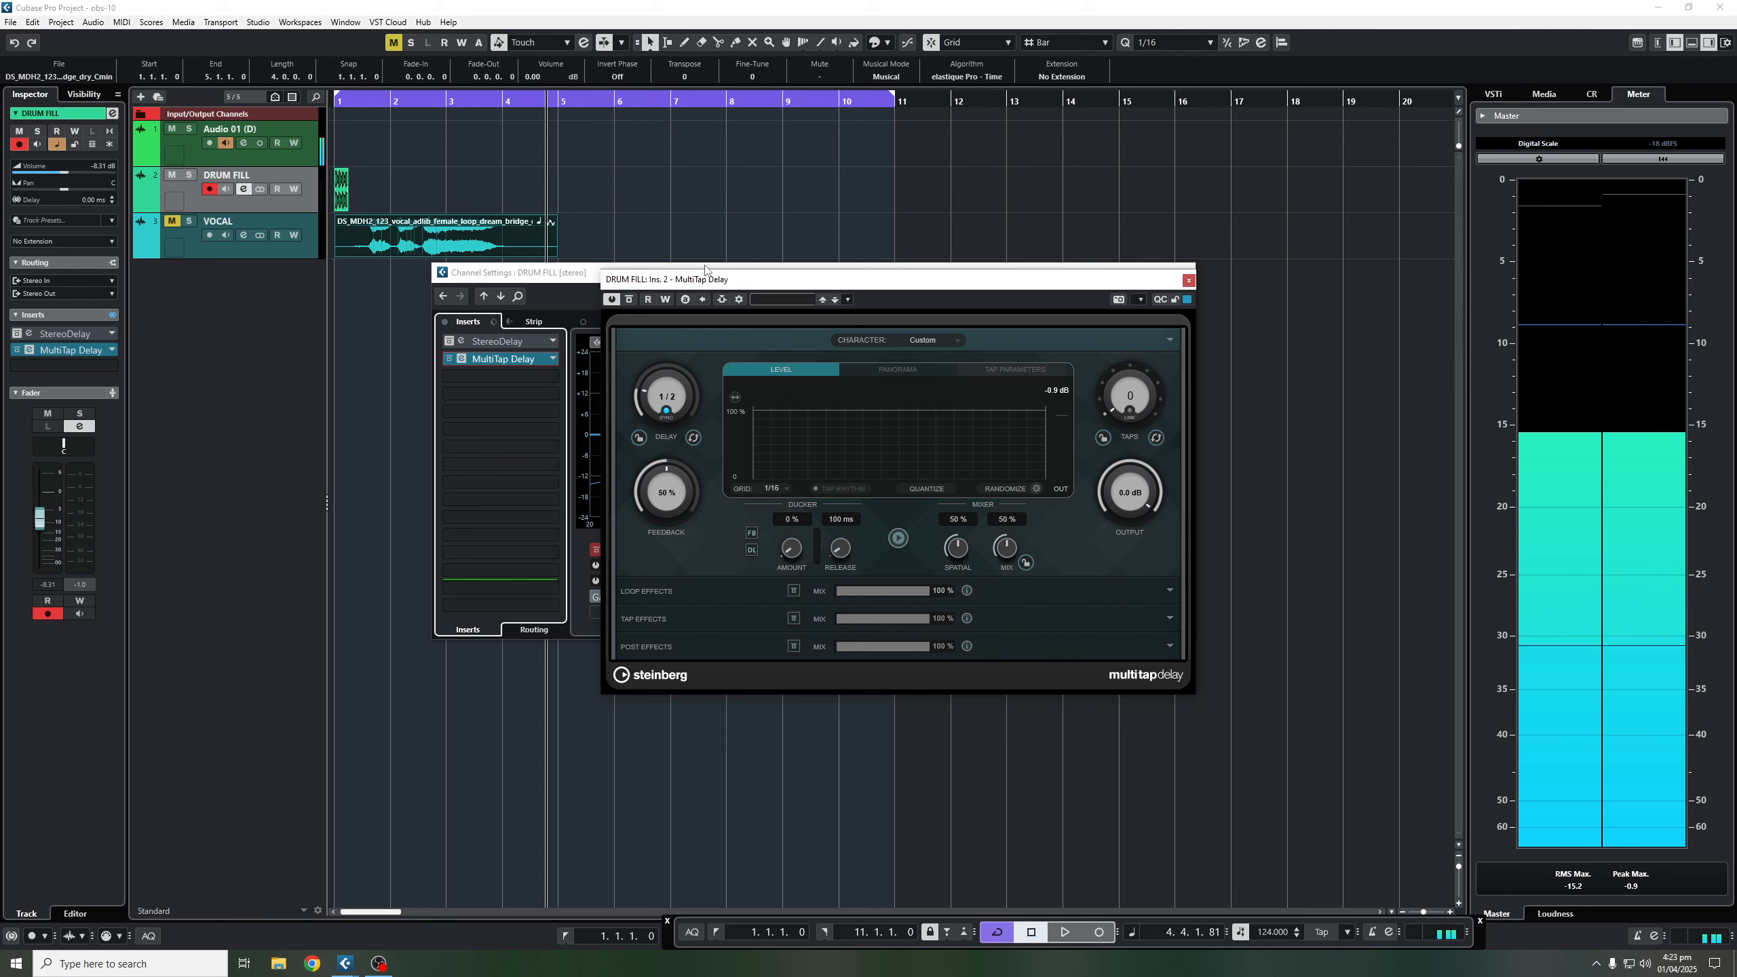
Switch the DRUM FILL channel from MultiTap Delay back to StereoDelay, deactivating MultiTap Delay and opening StereoDelay's editor.
{"action": "left_click", "coordinate": [1189, 279]}
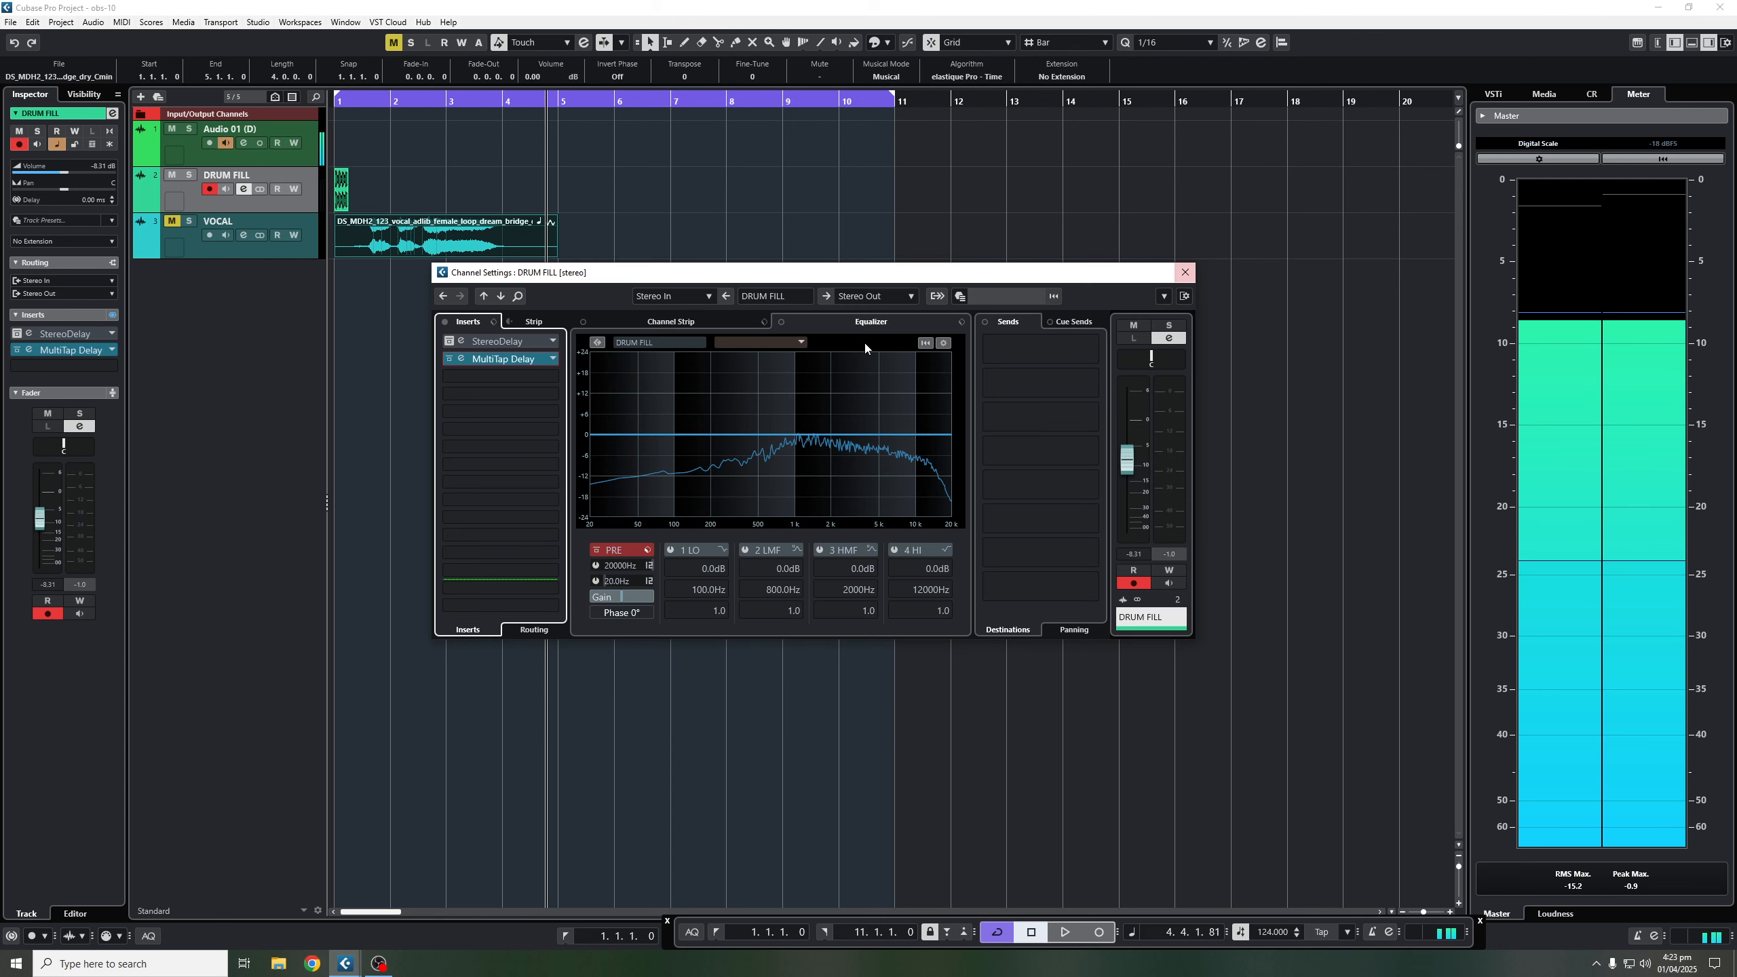
{"action": "left_click", "coordinate": [448, 341]}
{"action": "left_click", "coordinate": [466, 342]}
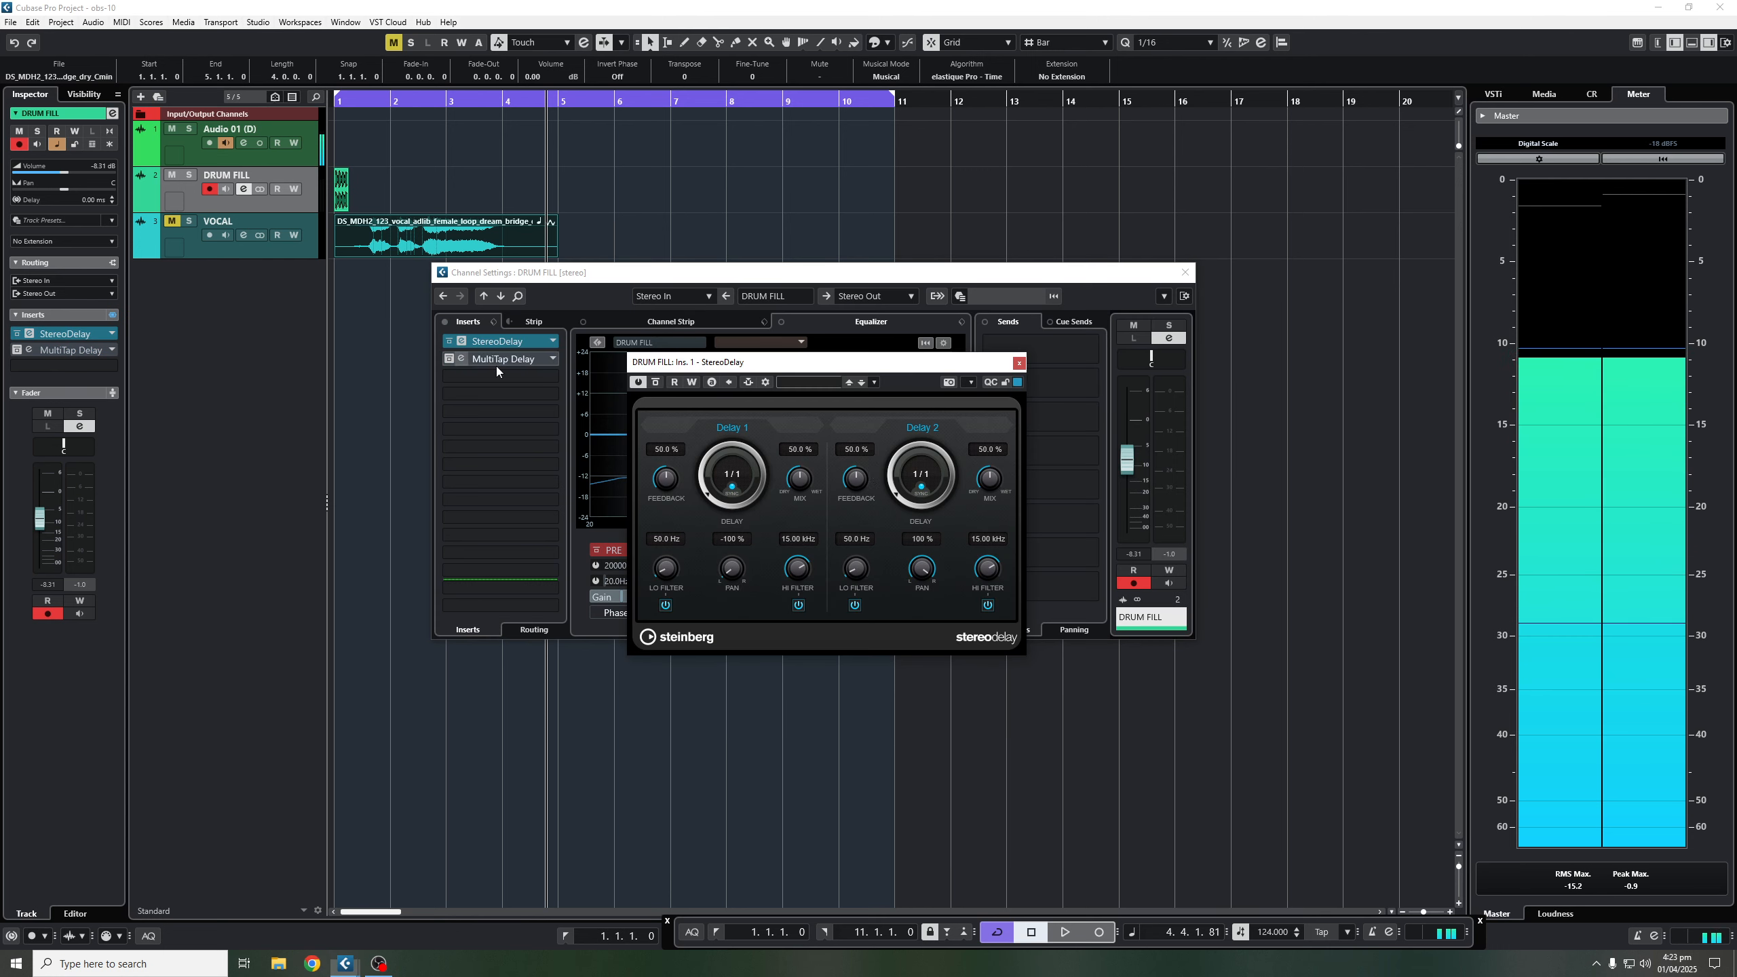
Set both the Delay 1 and Delay 2 times of StereoDelay to 1/8.
{"action": "left_click_drag", "start_coordinate": [831, 365], "coordinate": [908, 346]}
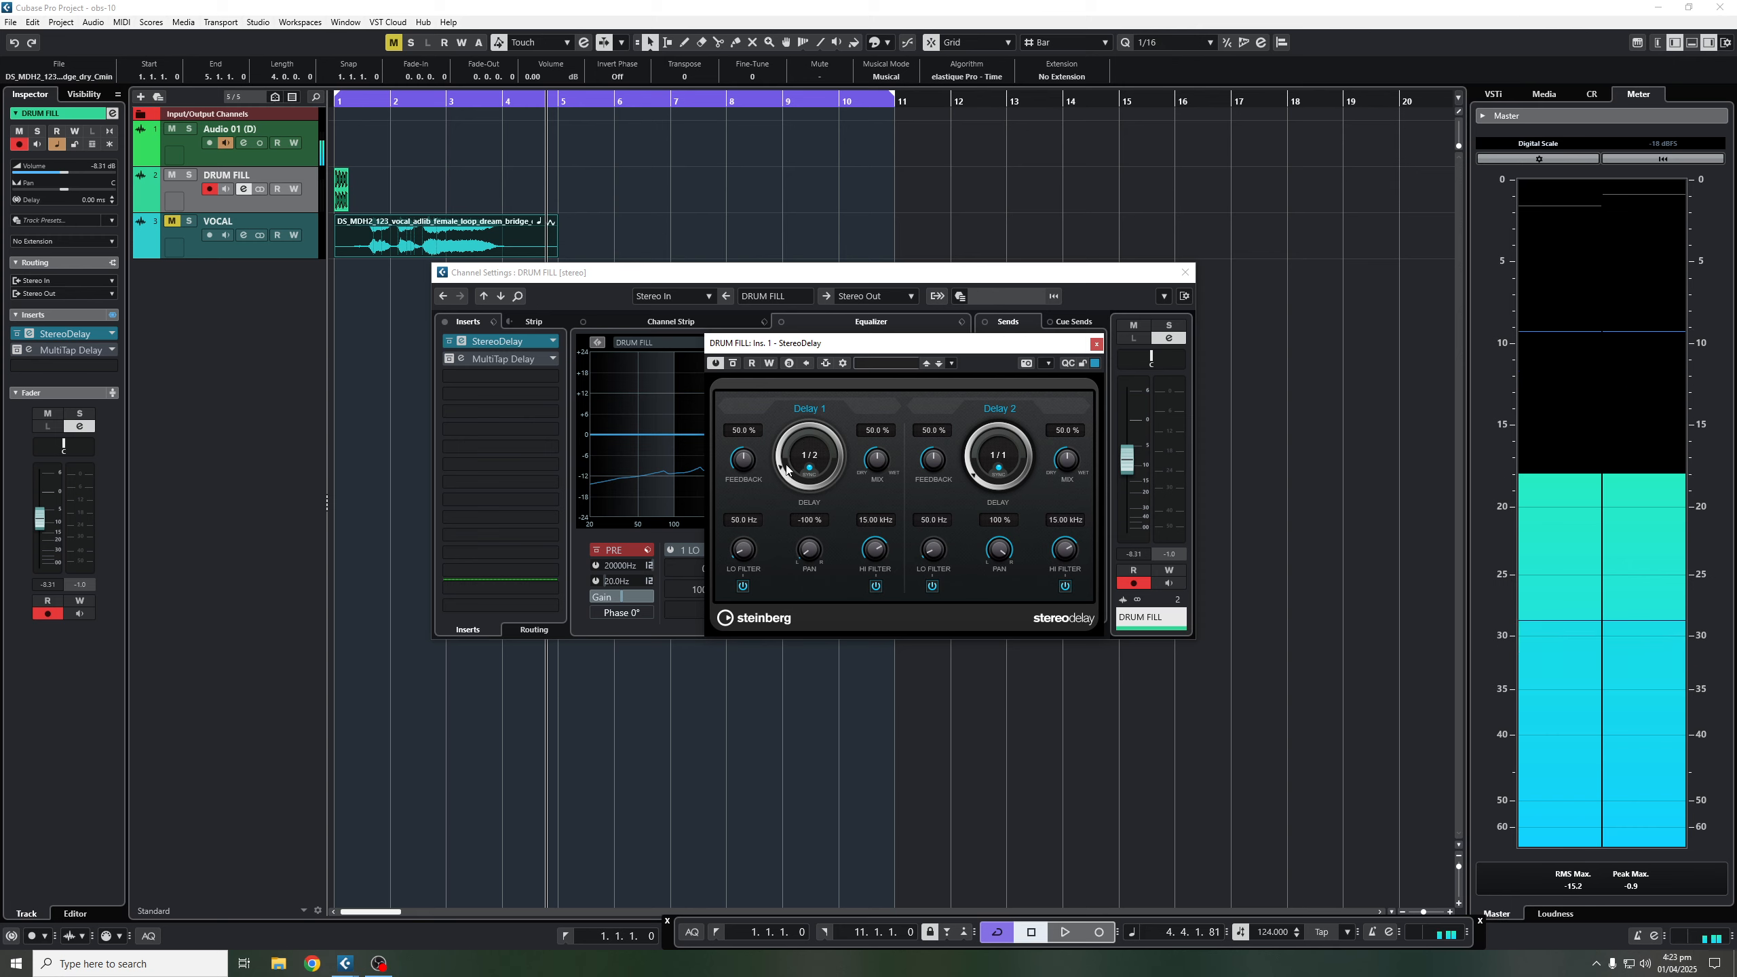
{"action": "left_click_drag", "start_coordinate": [786, 470], "coordinate": [785, 454]}
{"action": "left_click_drag", "start_coordinate": [972, 468], "coordinate": [971, 452]}
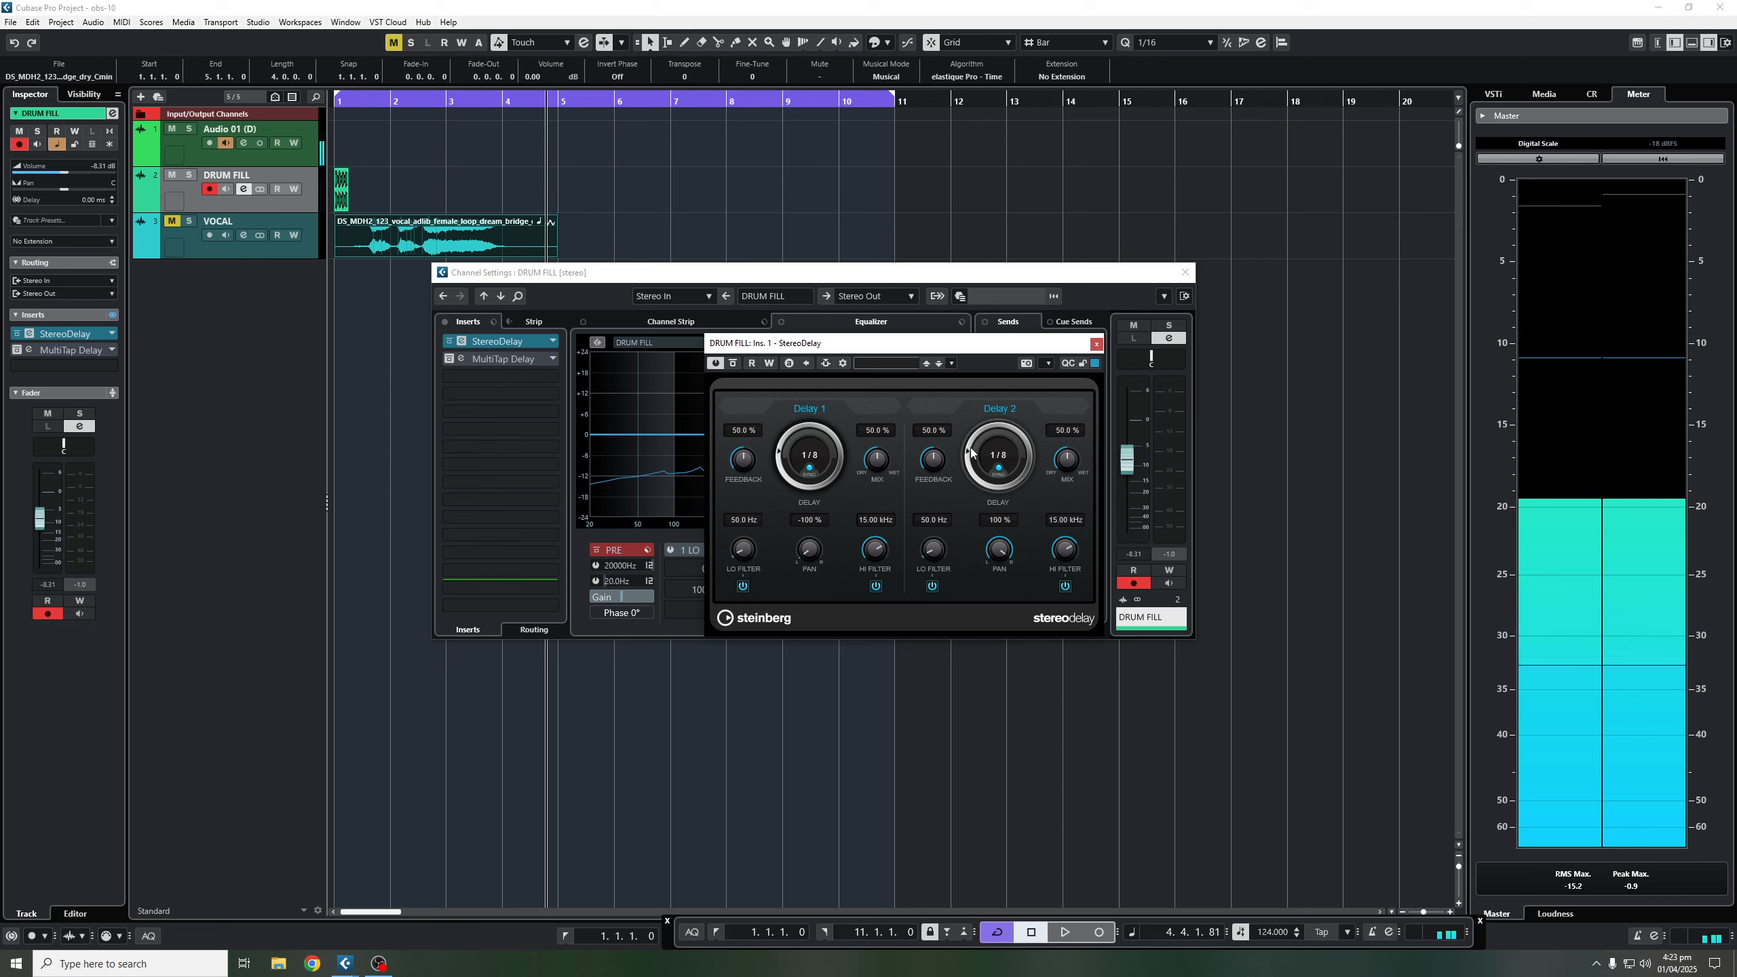
Play the drum fill from the start through StereoDelay with both delays at 1/8, and stop playback.
{"action": "key", "text": "space"}
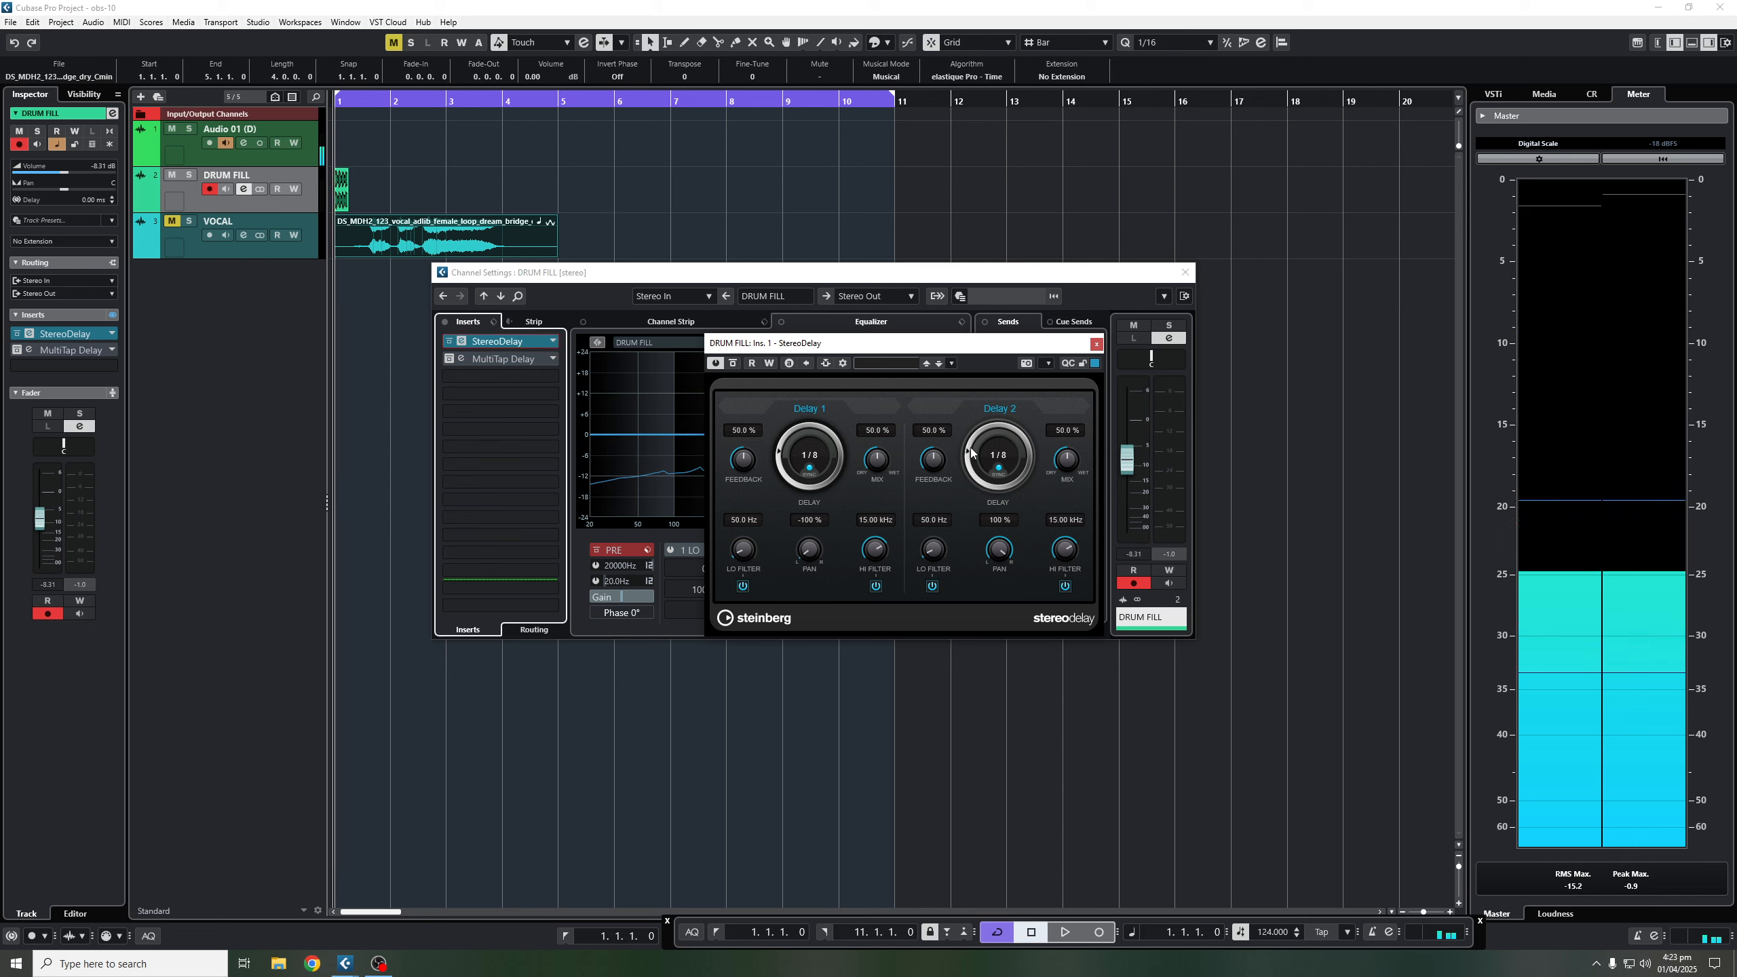
{"action": "key", "text": "space"}
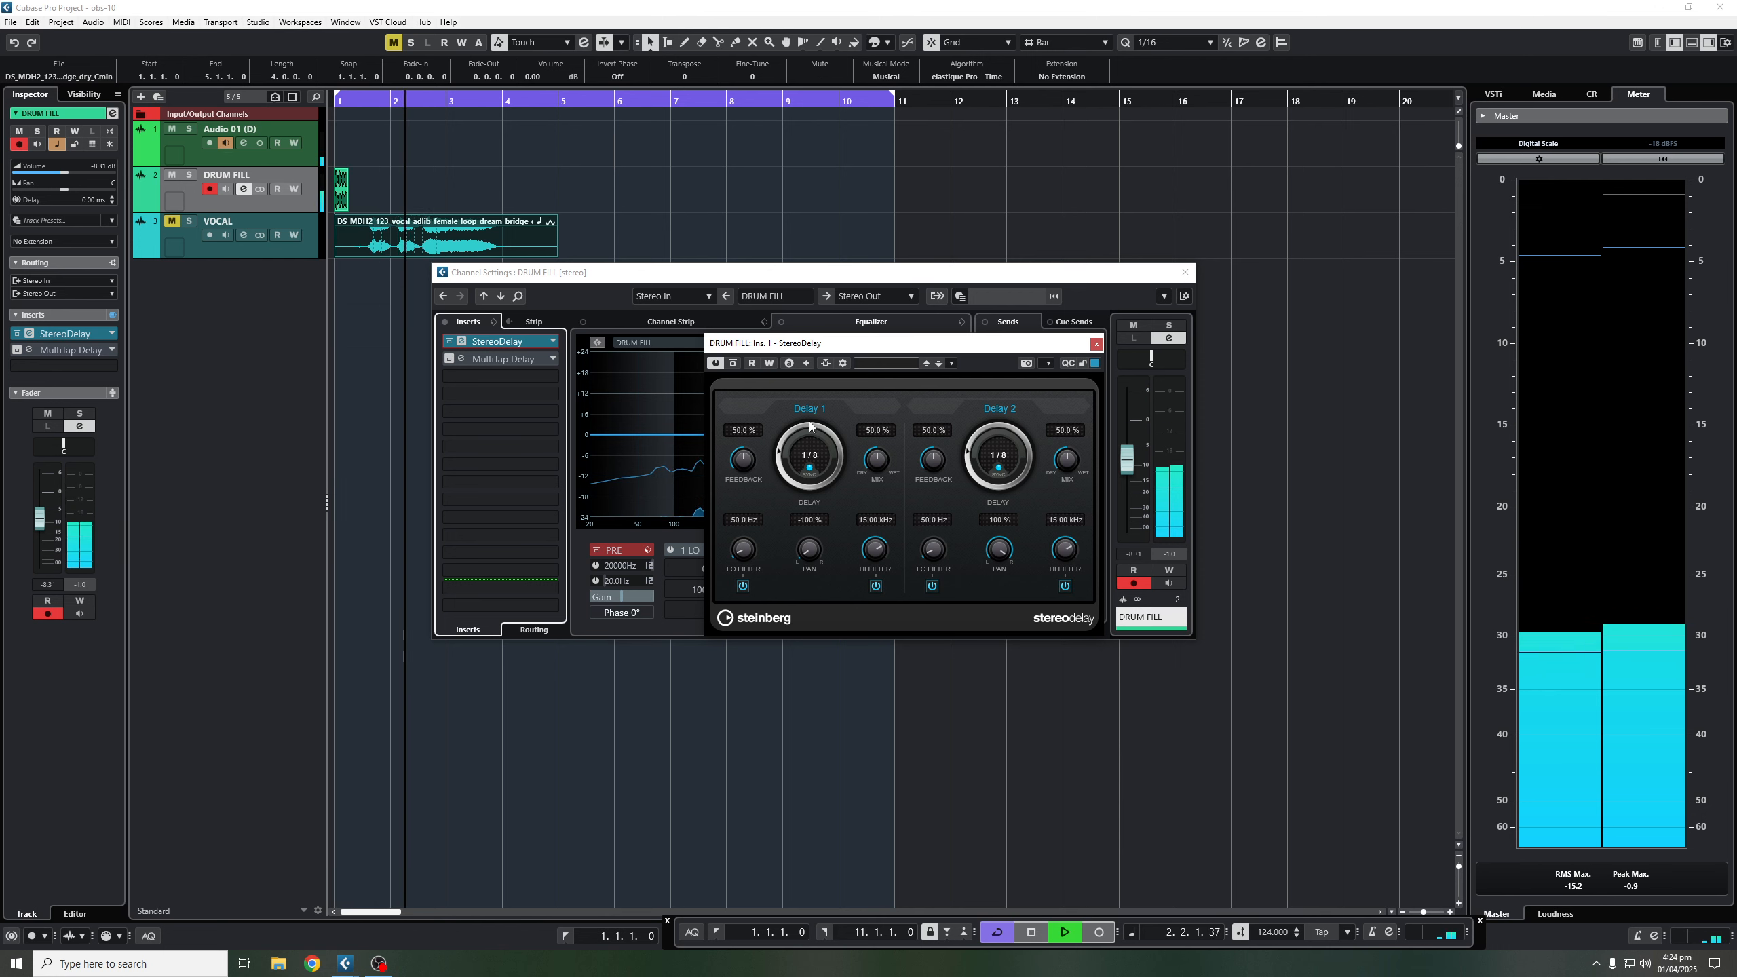
{"action": "key", "text": "space"}
Set both the Delay 1 and Delay 2 times of StereoDelay to 1/4 and play the drum fill through it.
{"action": "left_click_drag", "start_coordinate": [778, 452], "coordinate": [778, 461]}
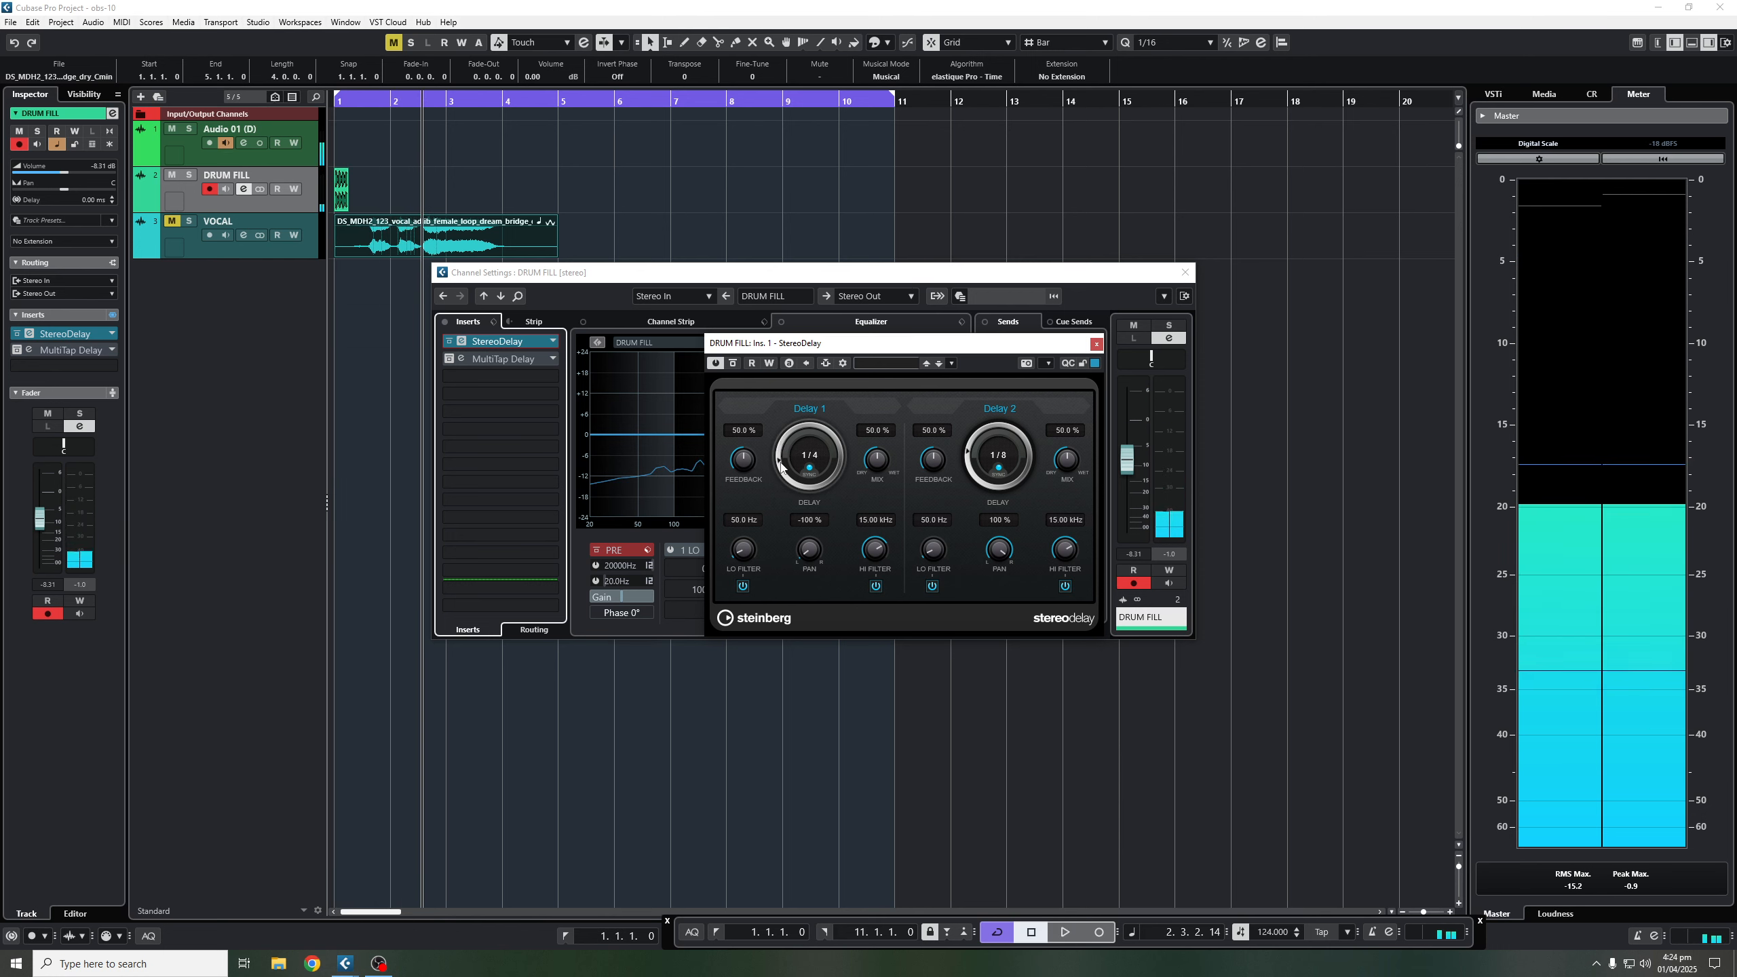
{"action": "left_click_drag", "start_coordinate": [967, 459], "coordinate": [967, 463]}
{"action": "key", "text": "space"}
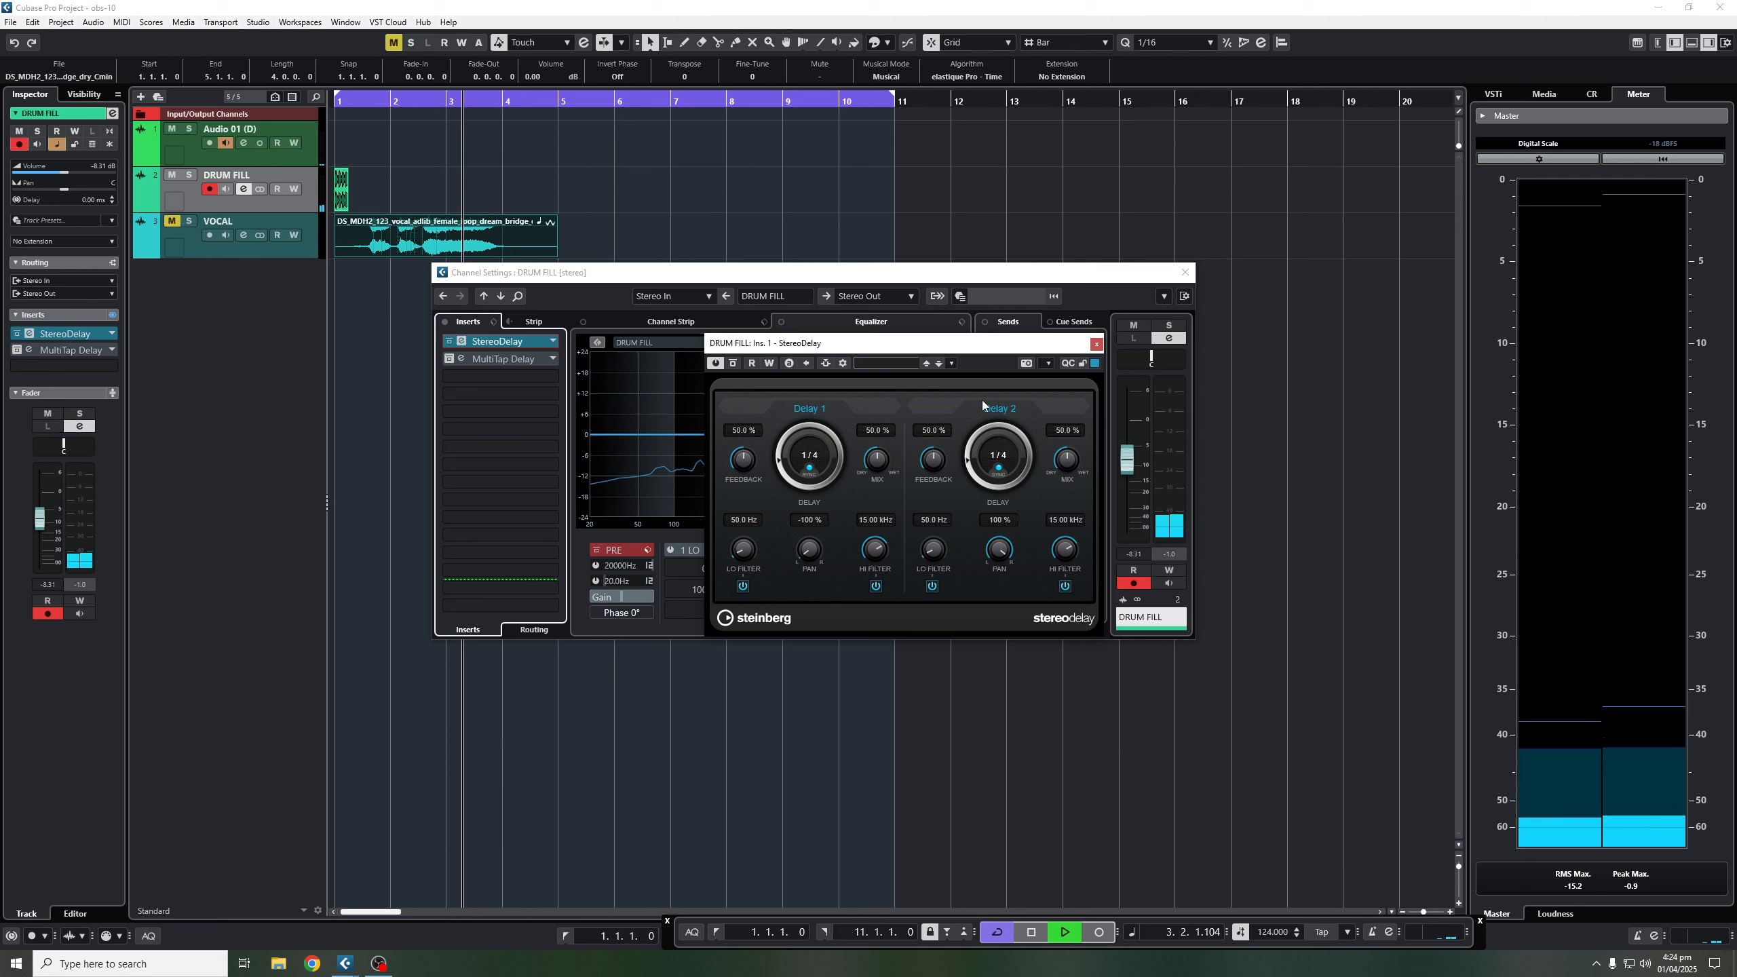
{"action": "key", "text": "space"}
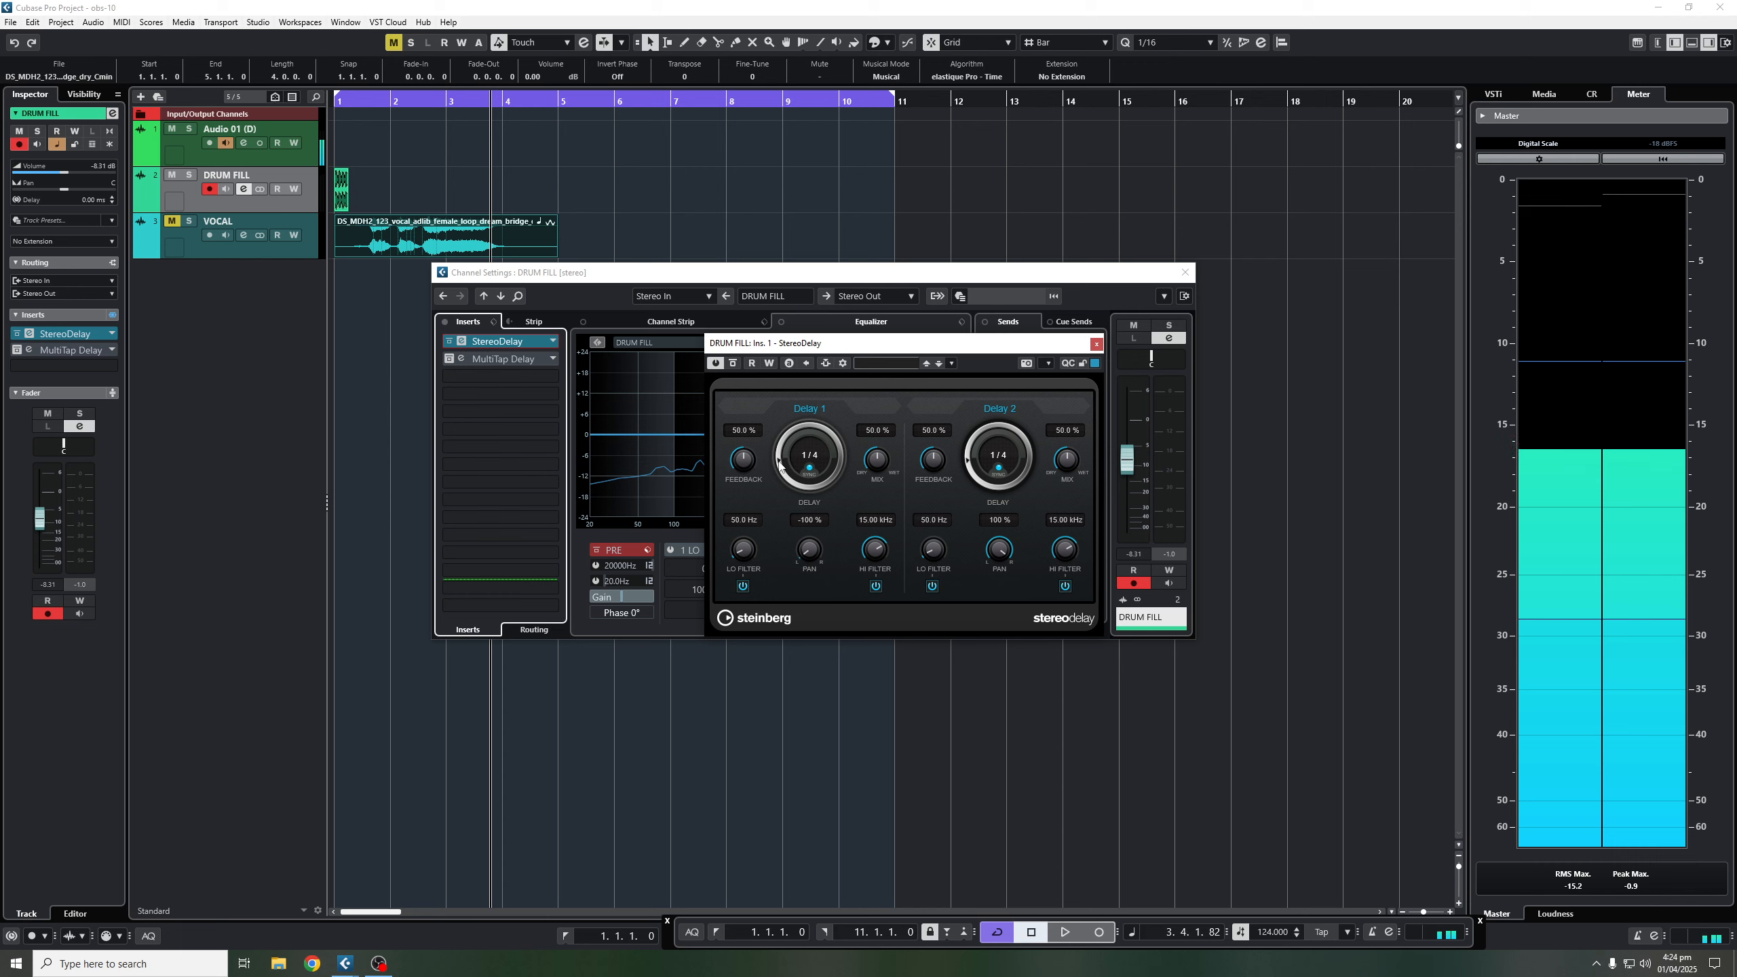
Lower the feedback of both Delay 1 and Delay 2 in StereoDelay to 23 % and play the drum fill.
{"action": "left_click_drag", "start_coordinate": [780, 447], "coordinate": [783, 438]}
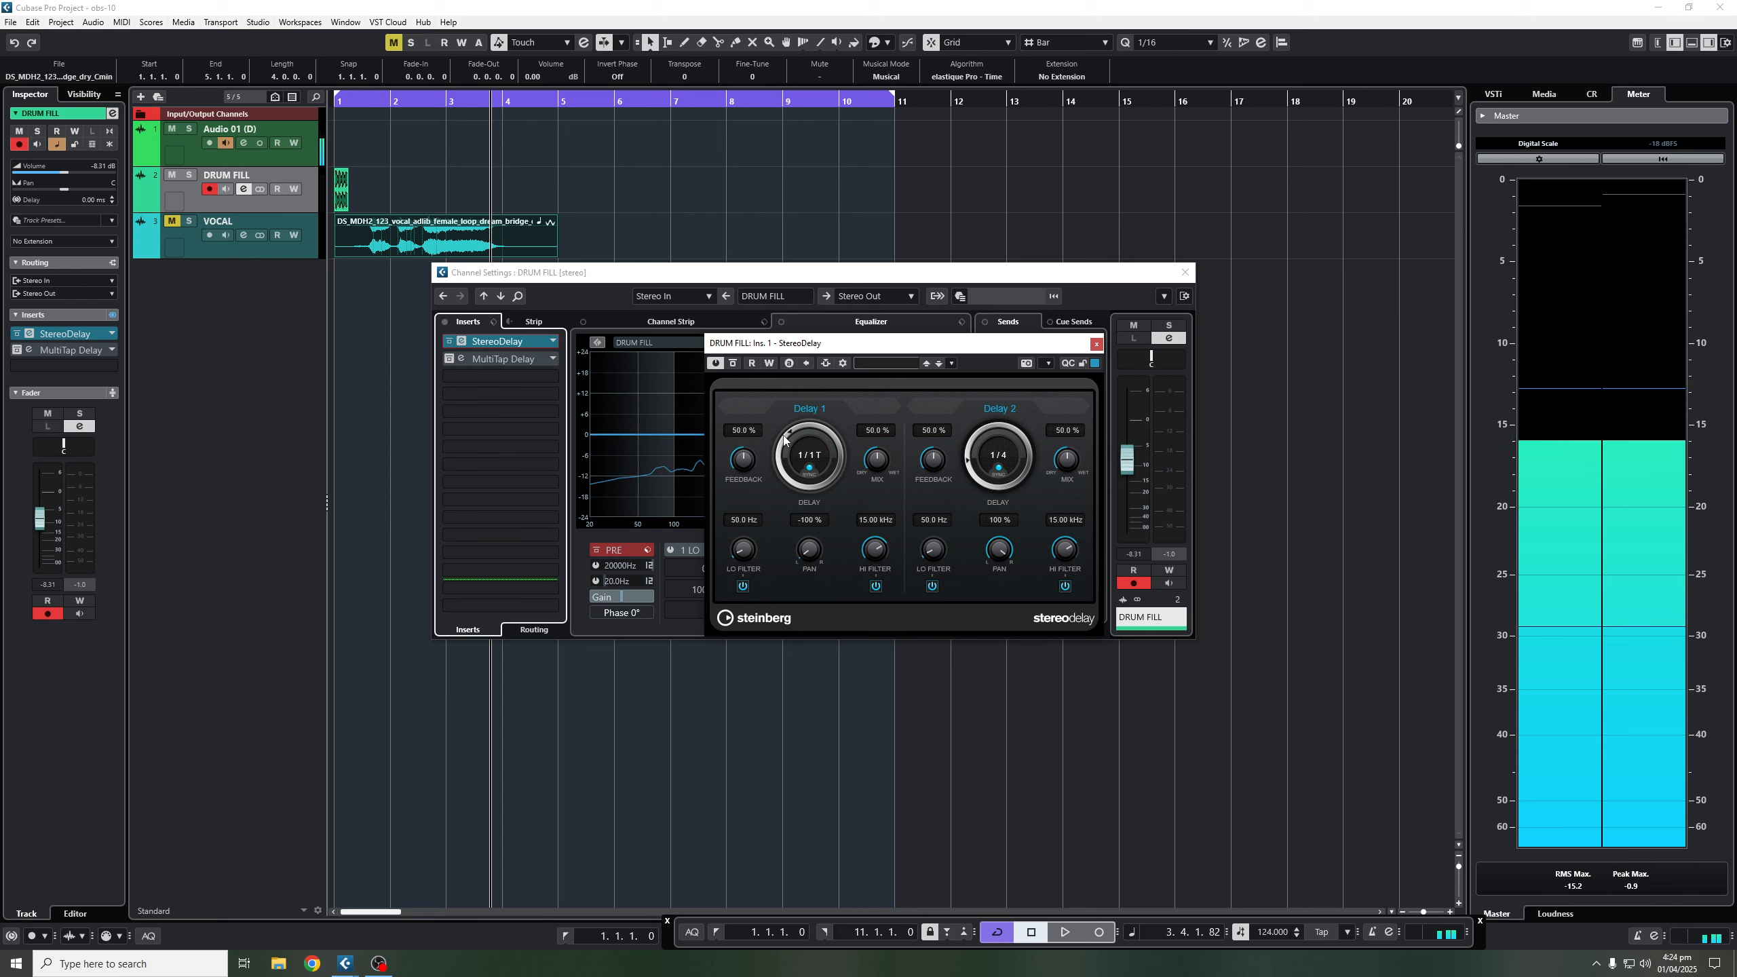
{"action": "left_click_drag", "start_coordinate": [780, 459], "coordinate": [768, 498]}
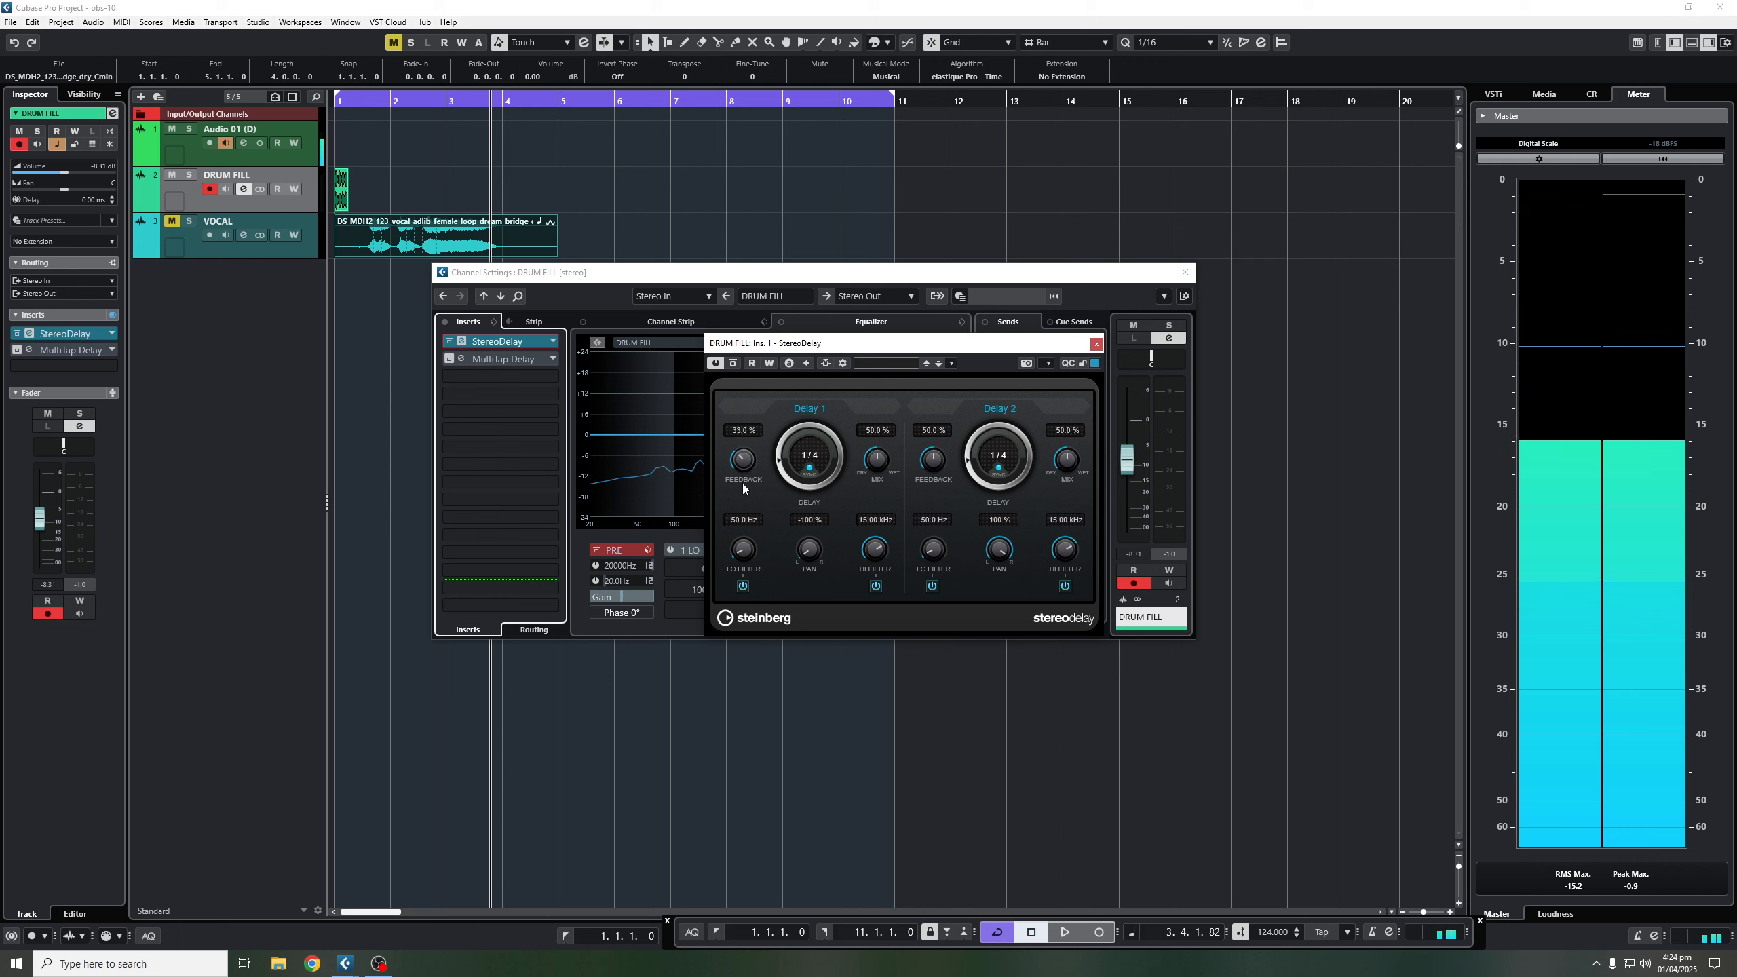
{"action": "left_click_drag", "start_coordinate": [748, 502], "coordinate": [747, 503]}
{"action": "left_click_drag", "start_coordinate": [932, 465], "coordinate": [933, 500]}
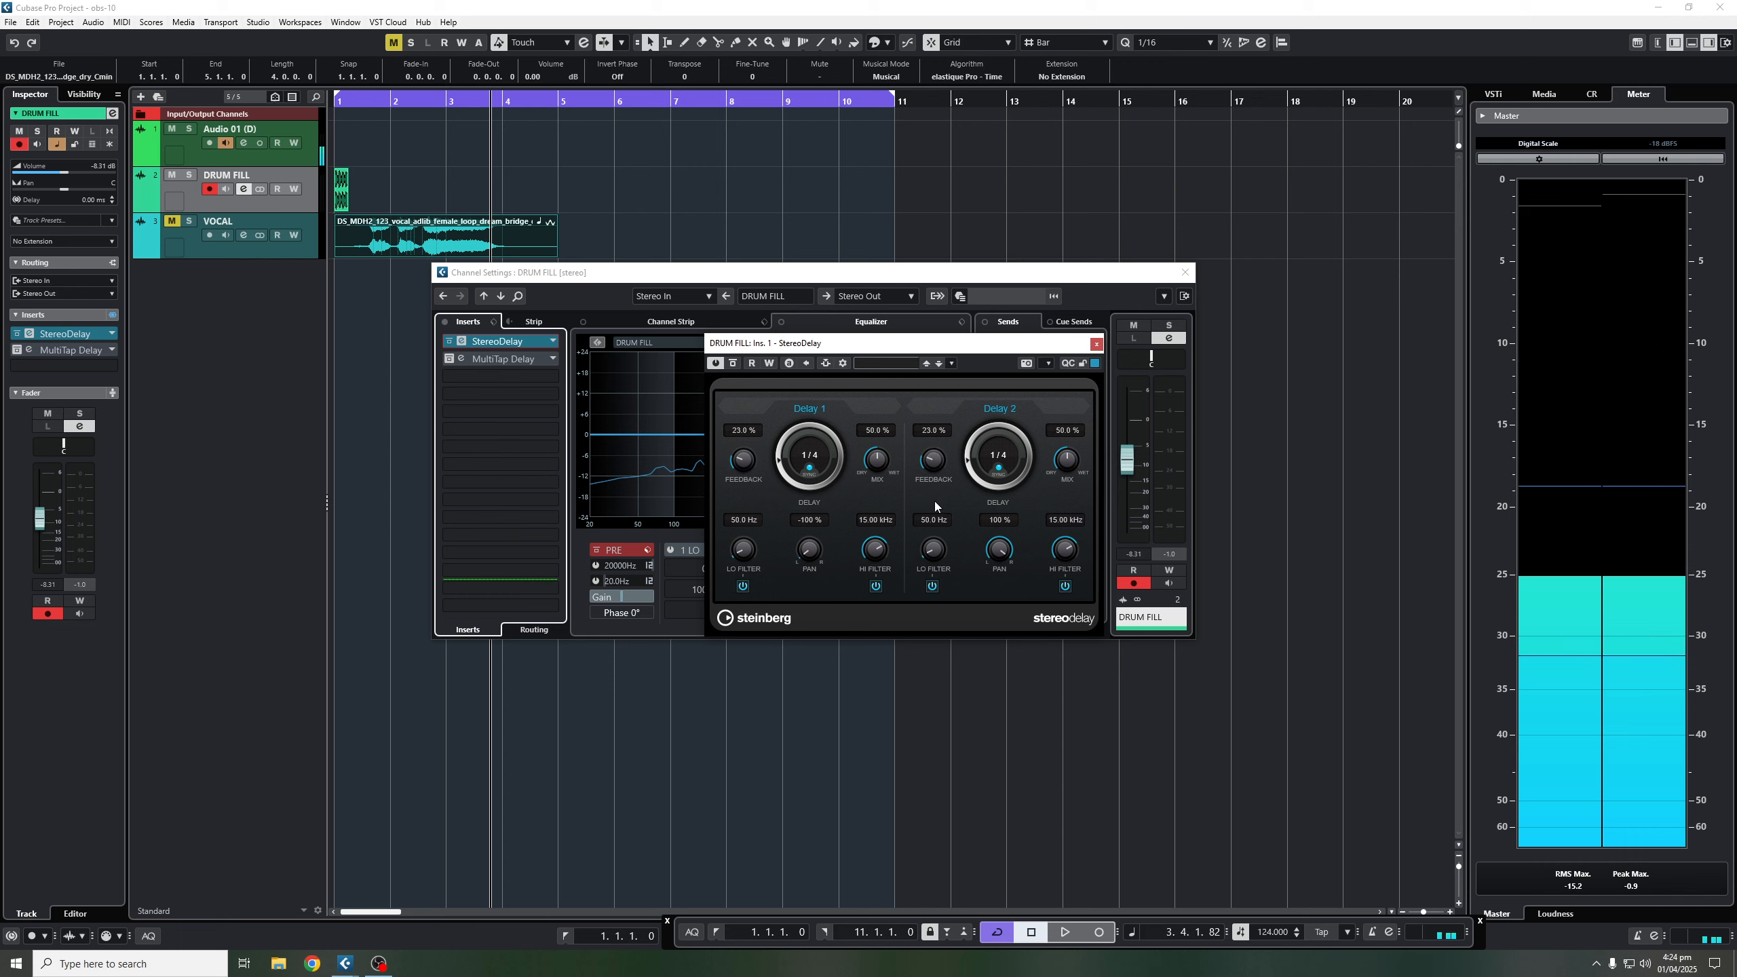
{"action": "key", "text": "space"}
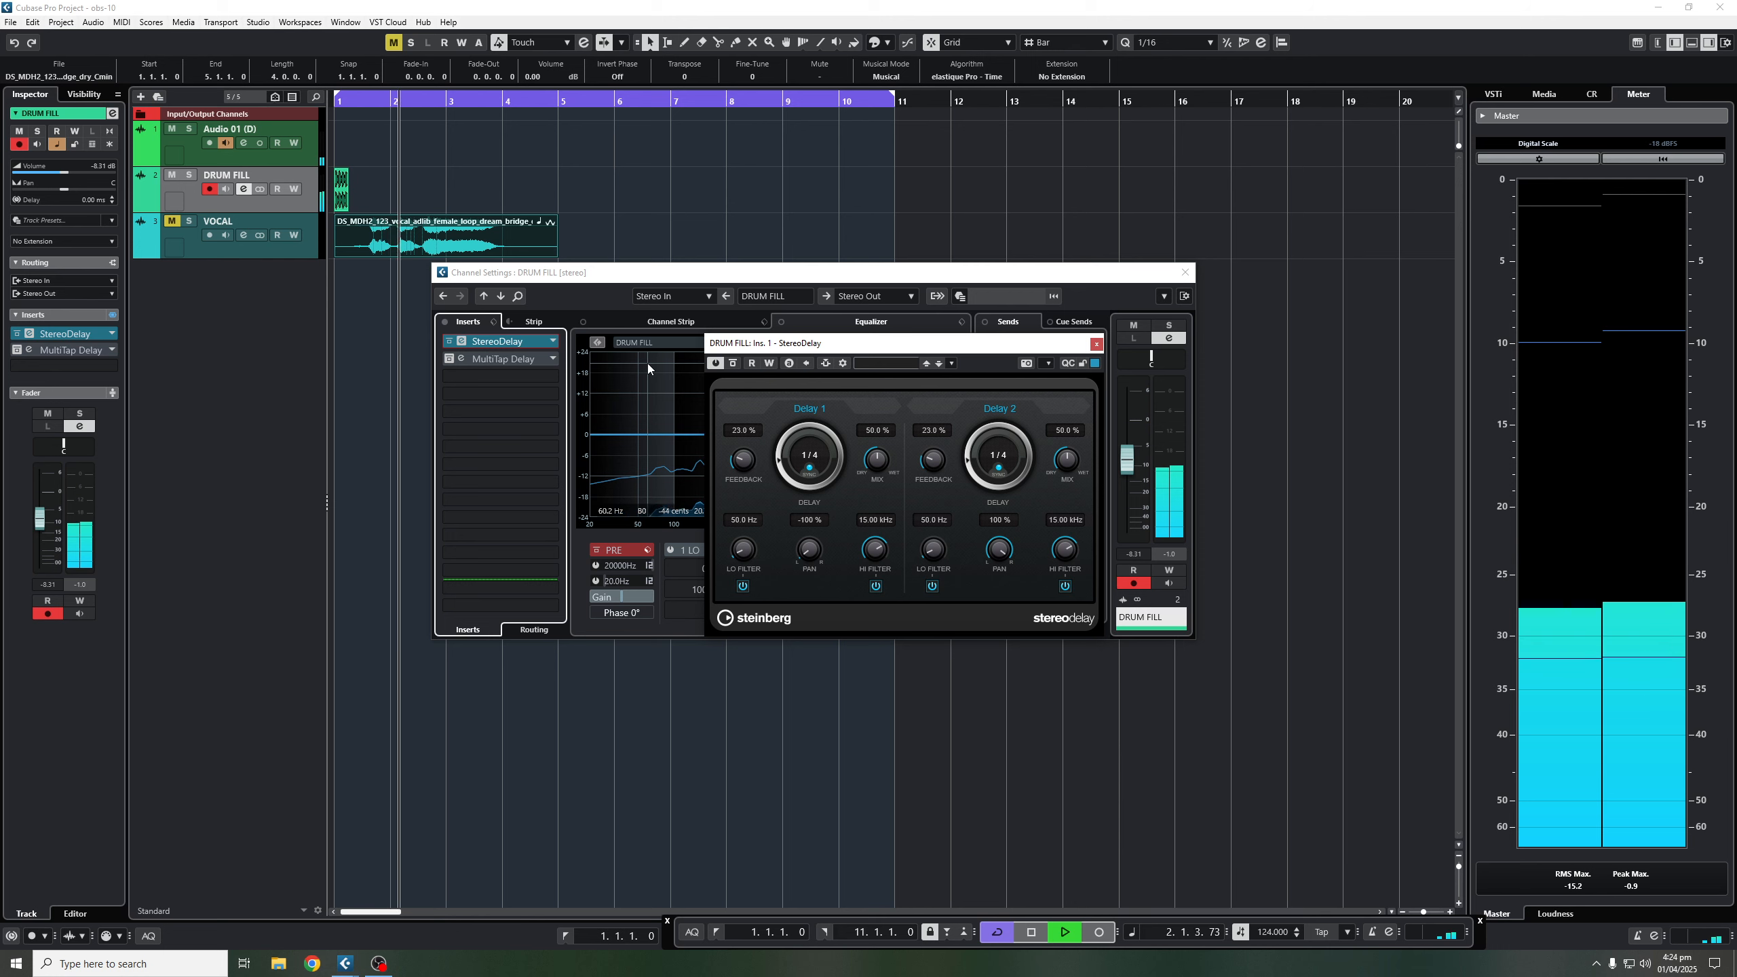
{"action": "key", "text": "space"}
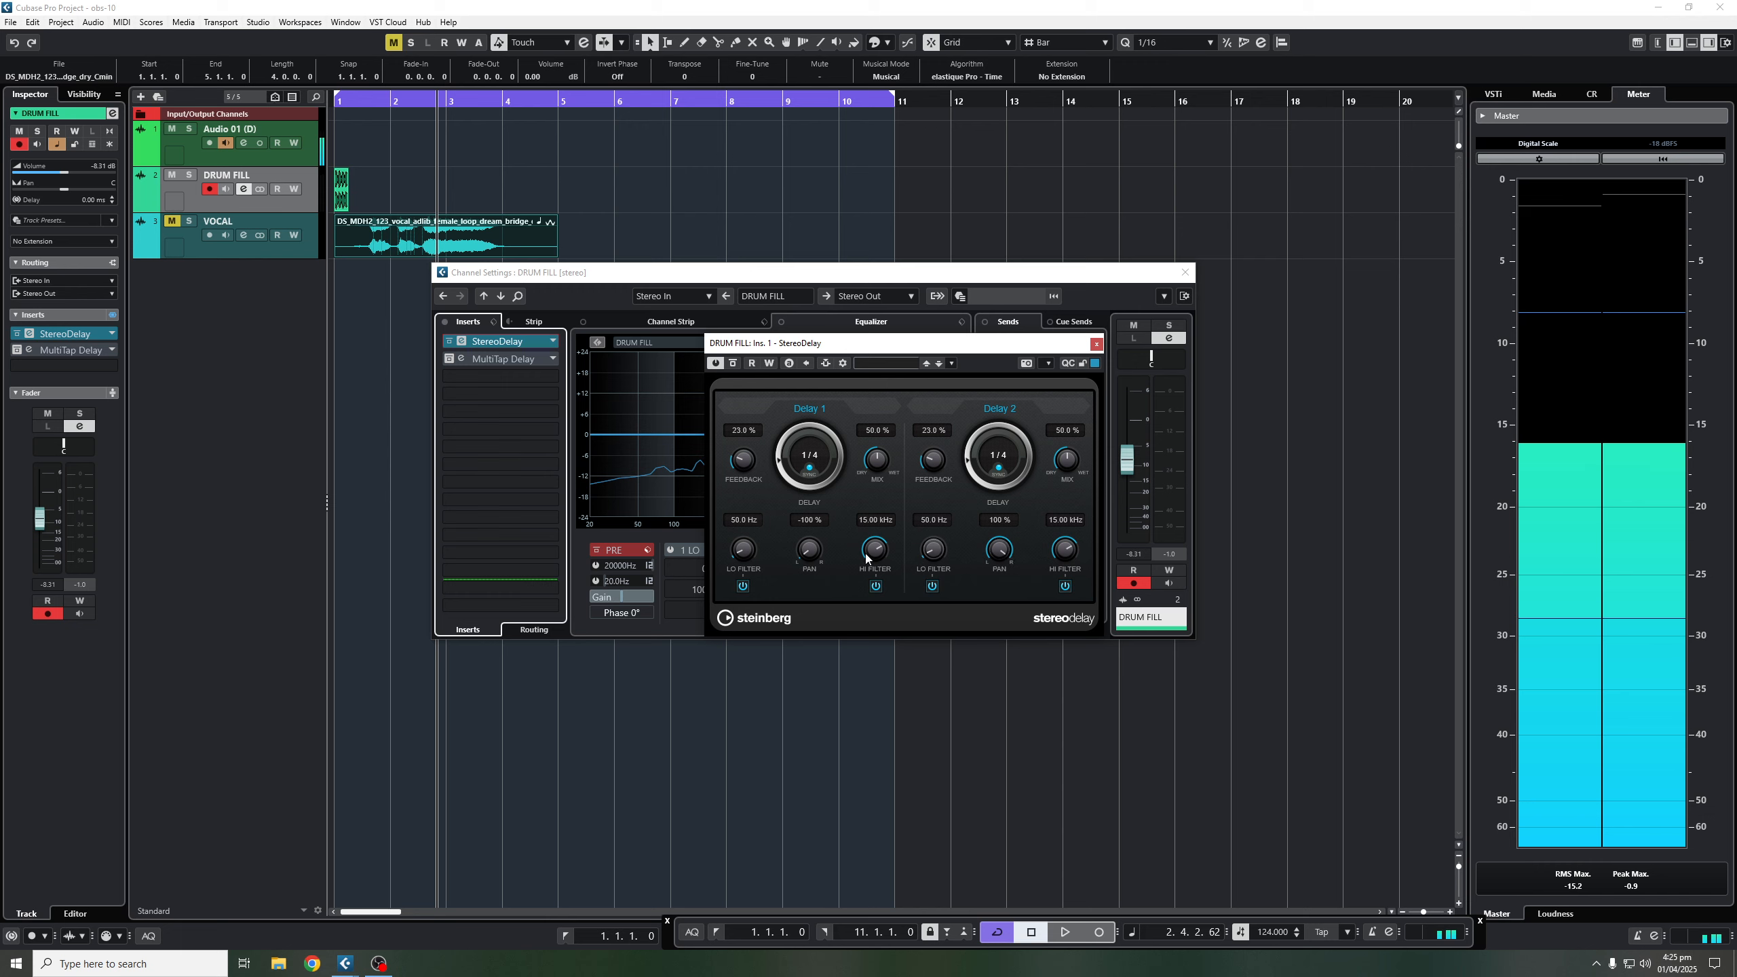
Play the drum fill with Delay 1 panned to 100 % and the feedback raised to 41.5 % on Delay 1 and 43 % on Delay 2.
{"action": "left_click_drag", "start_coordinate": [809, 555], "coordinate": [810, 553]}
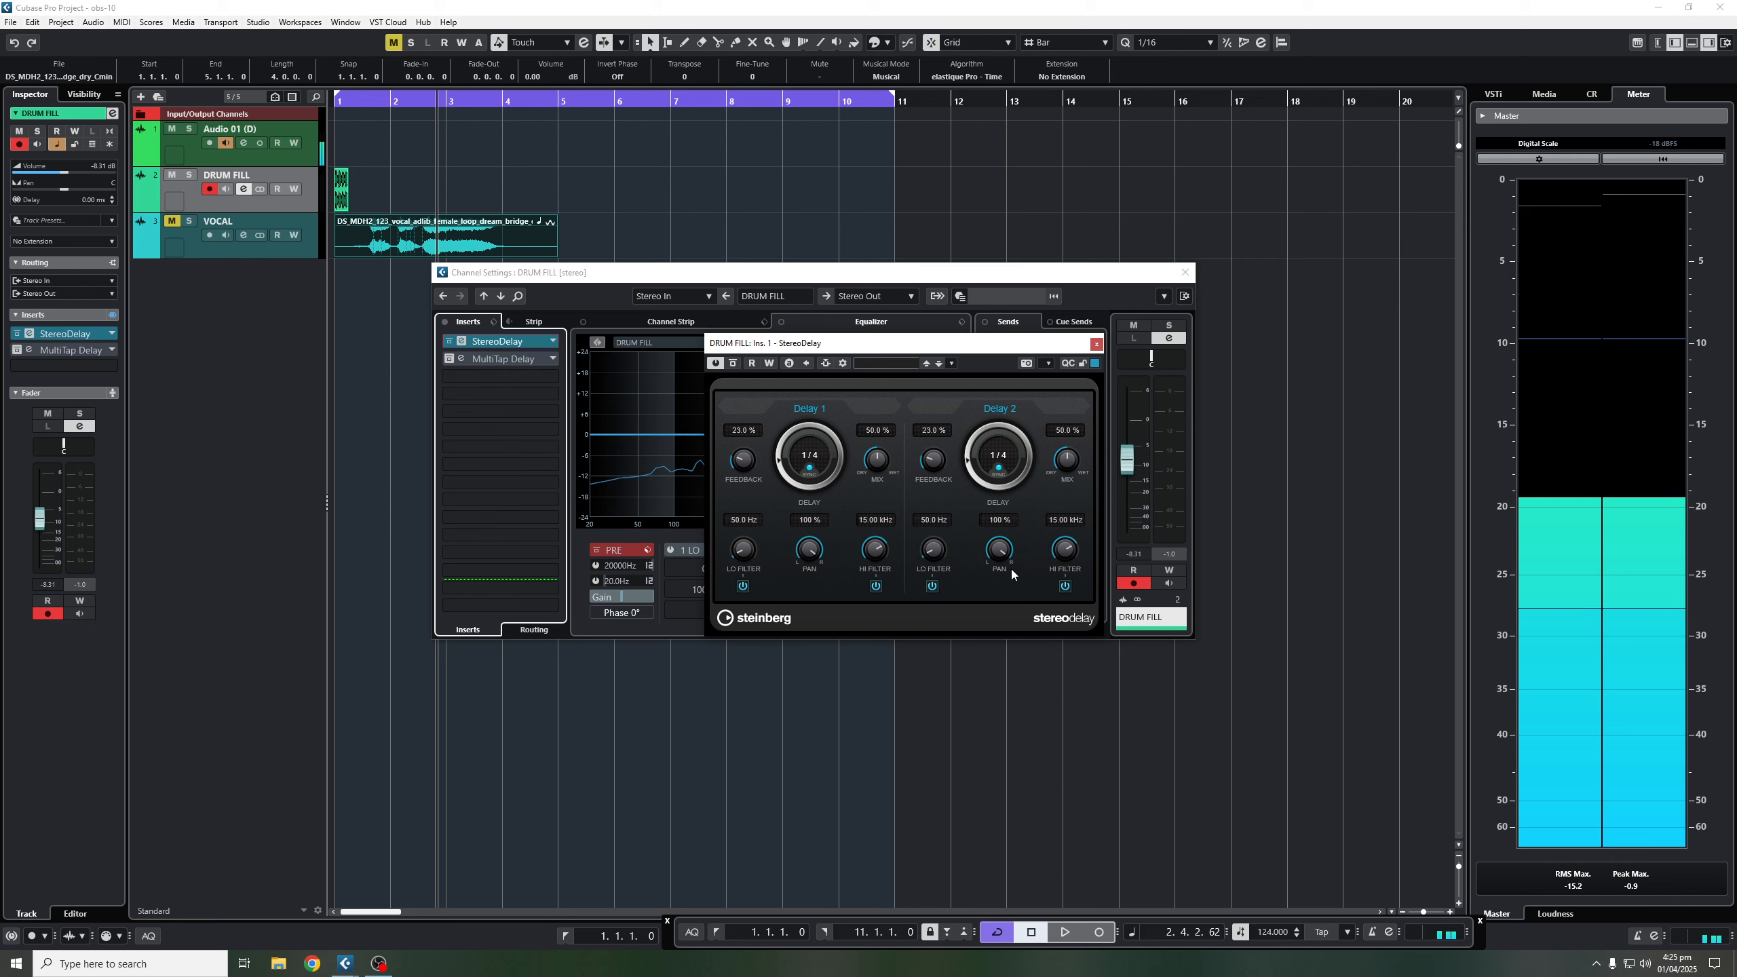
{"action": "key", "text": "space"}
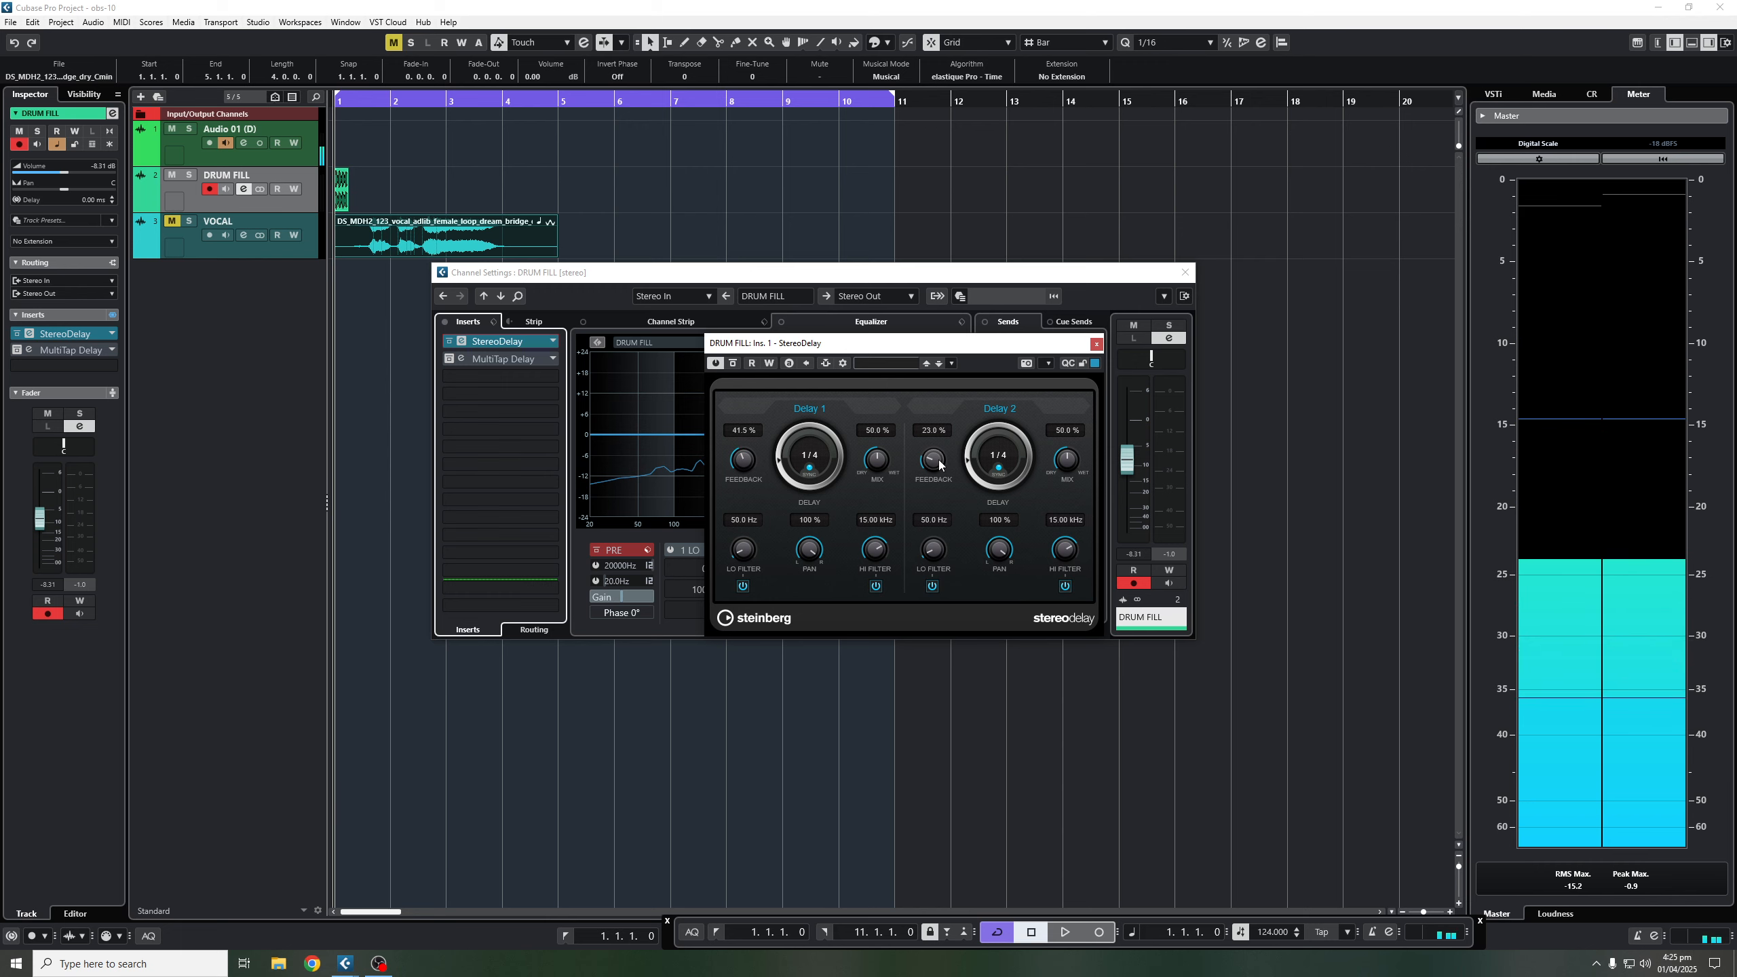
{"action": "key", "text": "space"}
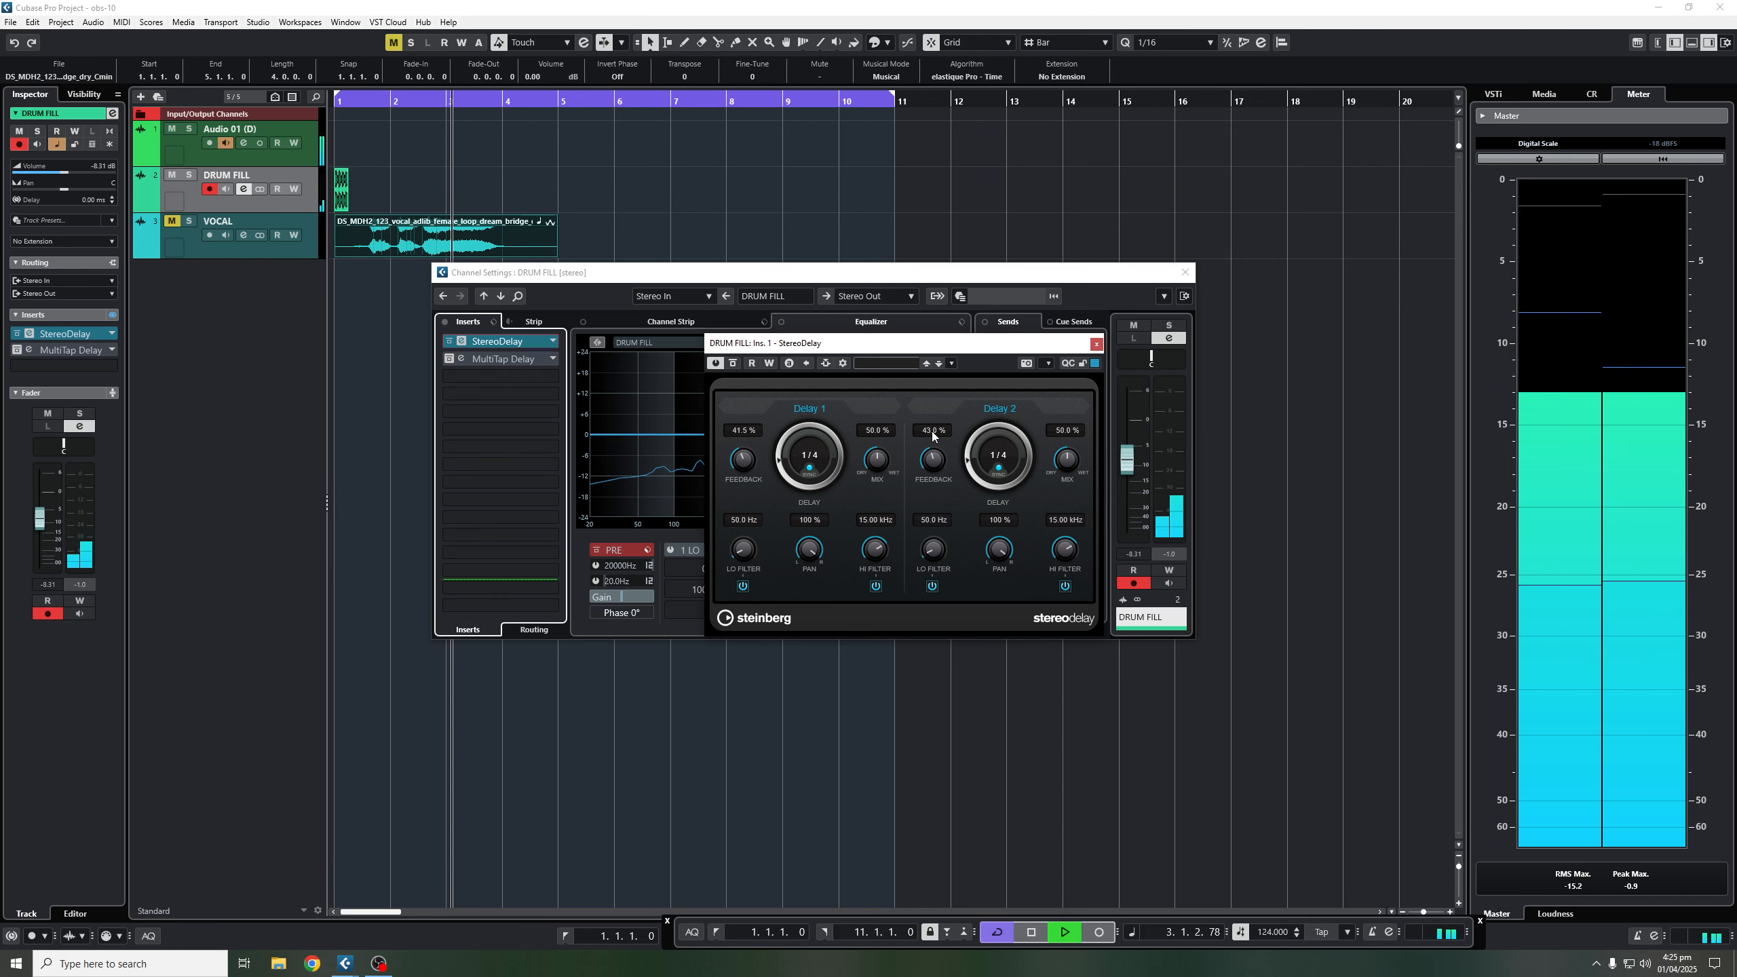
{"action": "key", "text": "space"}
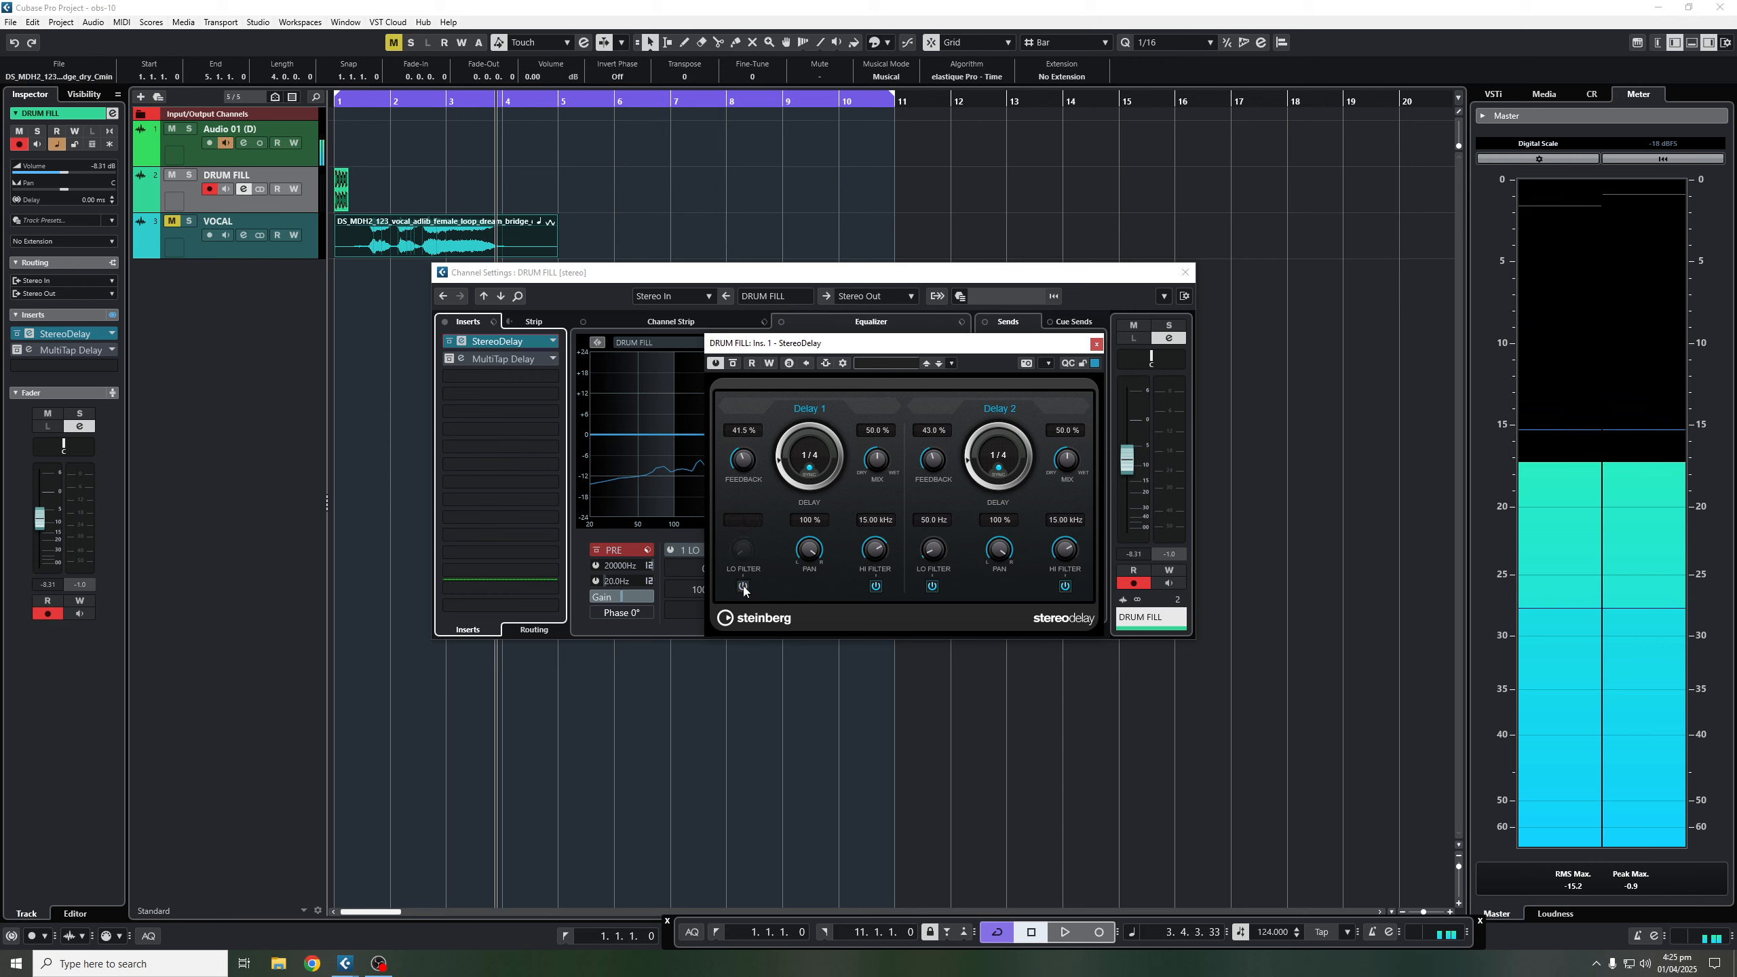
Set StereoDelay's low filters to 800 Hz and its high filters to 11.99 kHz on Delay 1 and 11.24 kHz on Delay 2, with all filters enabled.
{"action": "left_click", "coordinate": [1063, 586]}
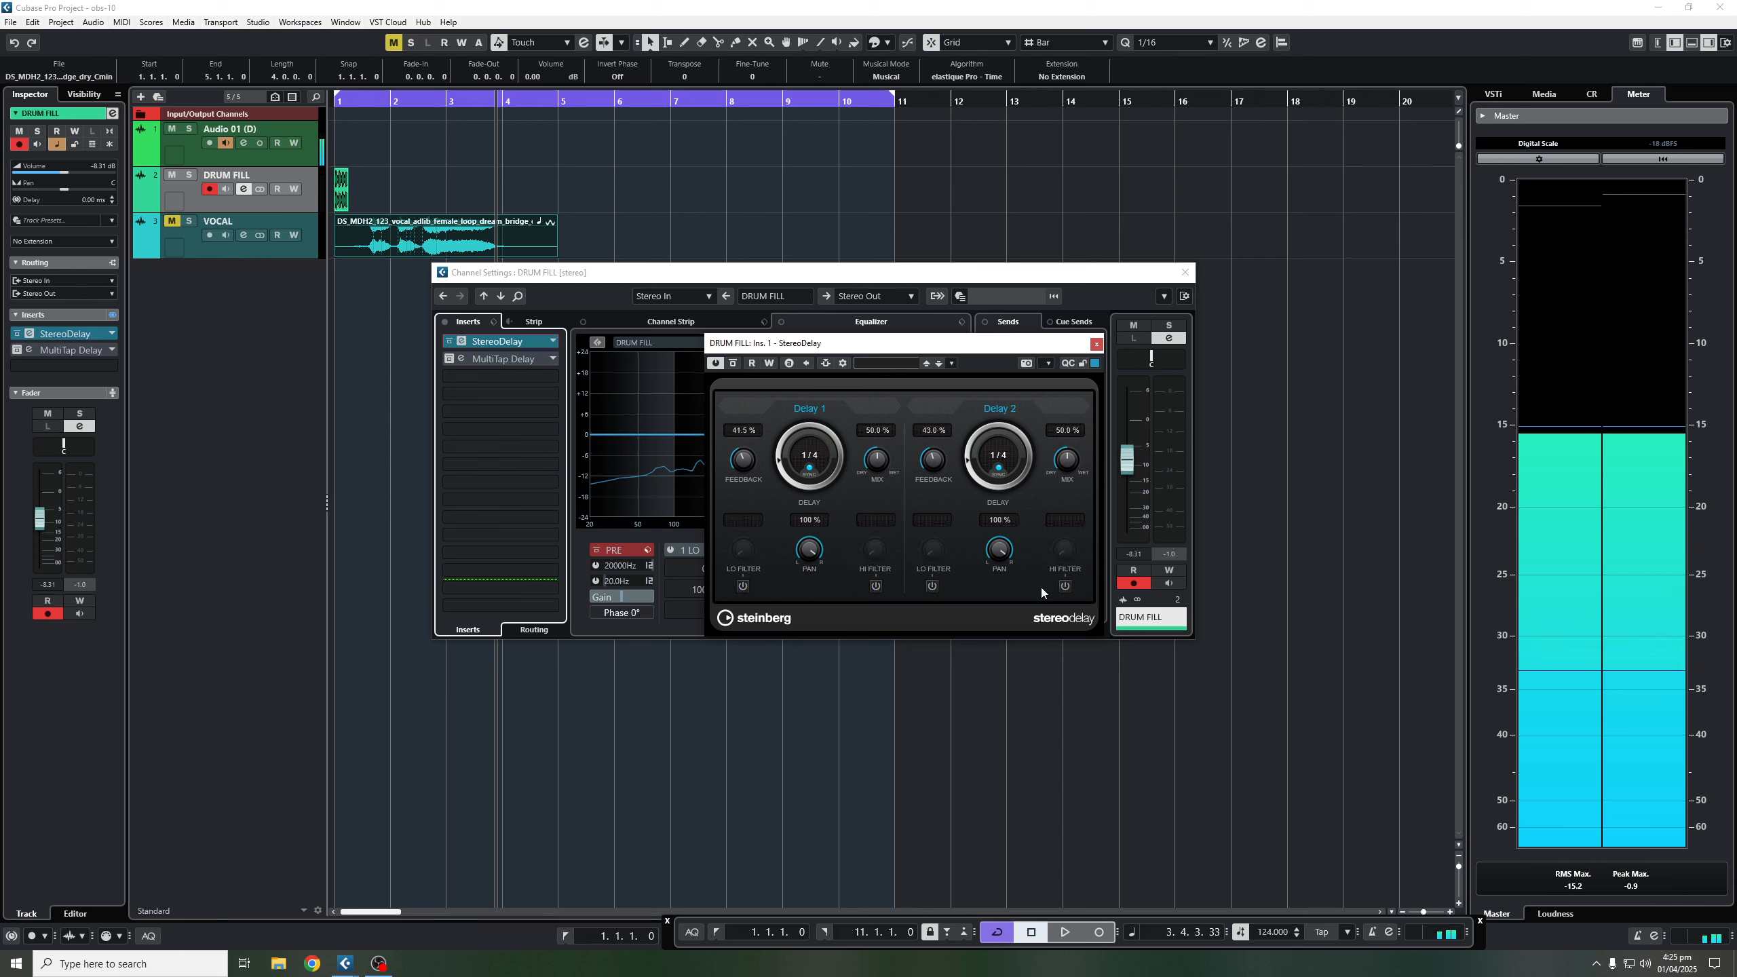
{"action": "left_click", "coordinate": [743, 587]}
{"action": "left_click_drag", "start_coordinate": [743, 552], "coordinate": [744, 483]}
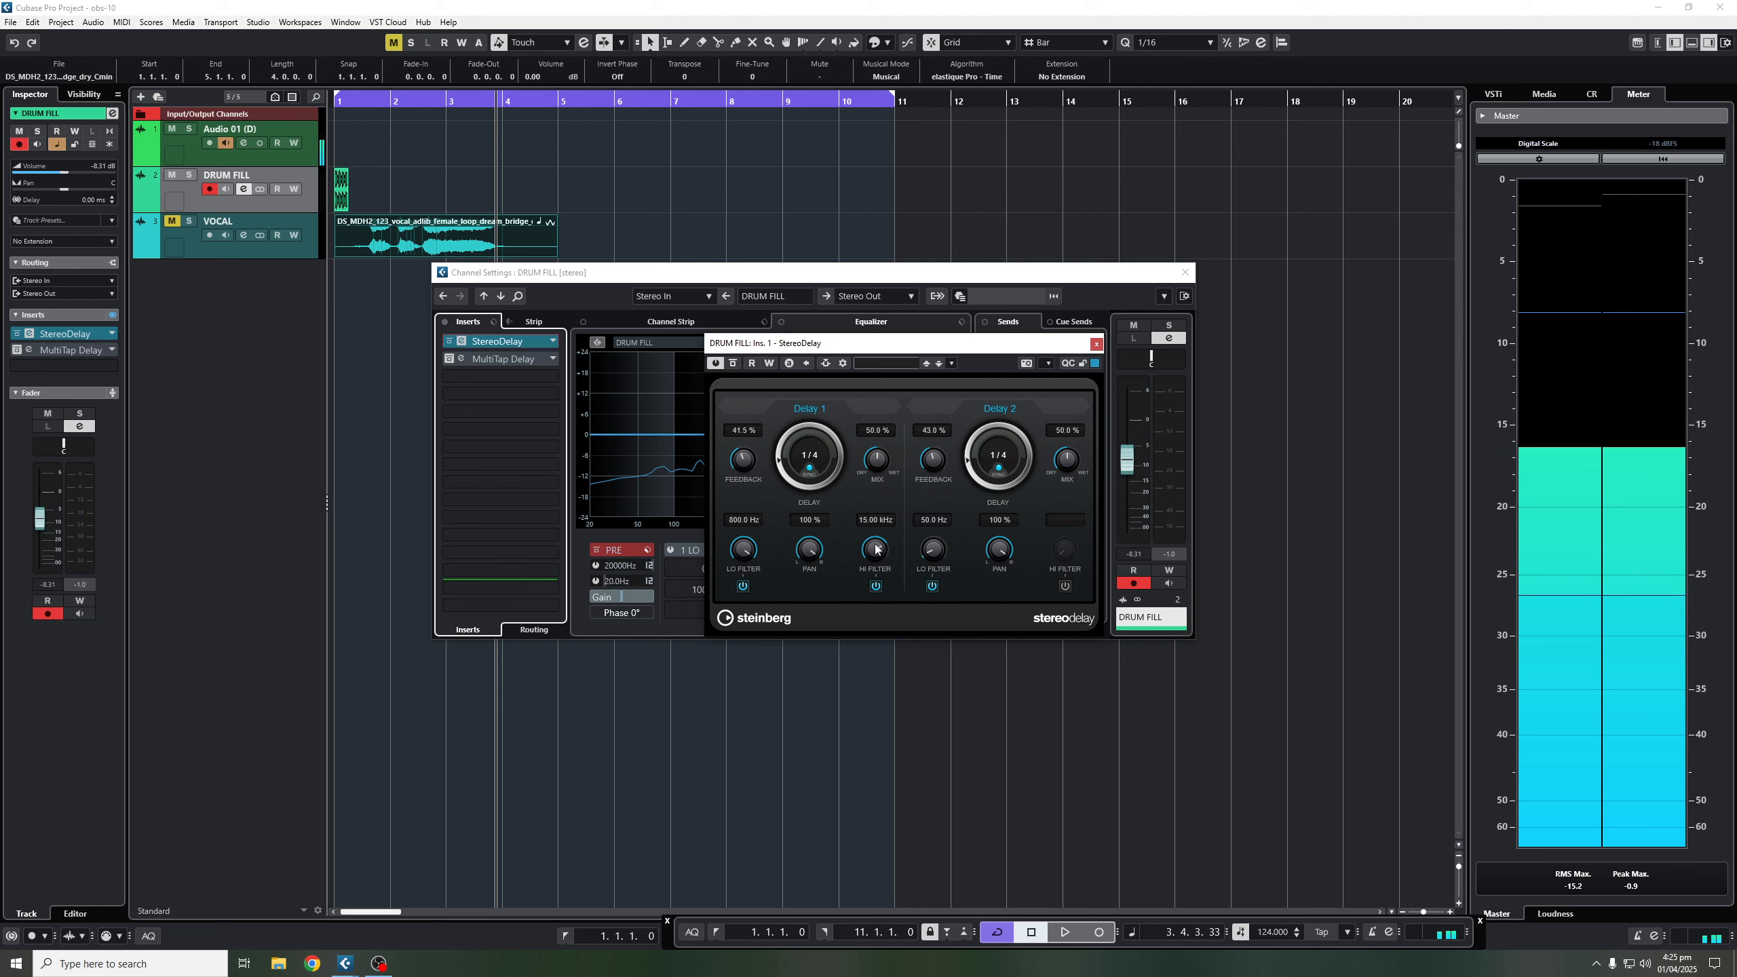
{"action": "left_click_drag", "start_coordinate": [875, 549], "coordinate": [882, 572]}
{"action": "left_click_drag", "start_coordinate": [928, 470], "coordinate": [939, 424]}
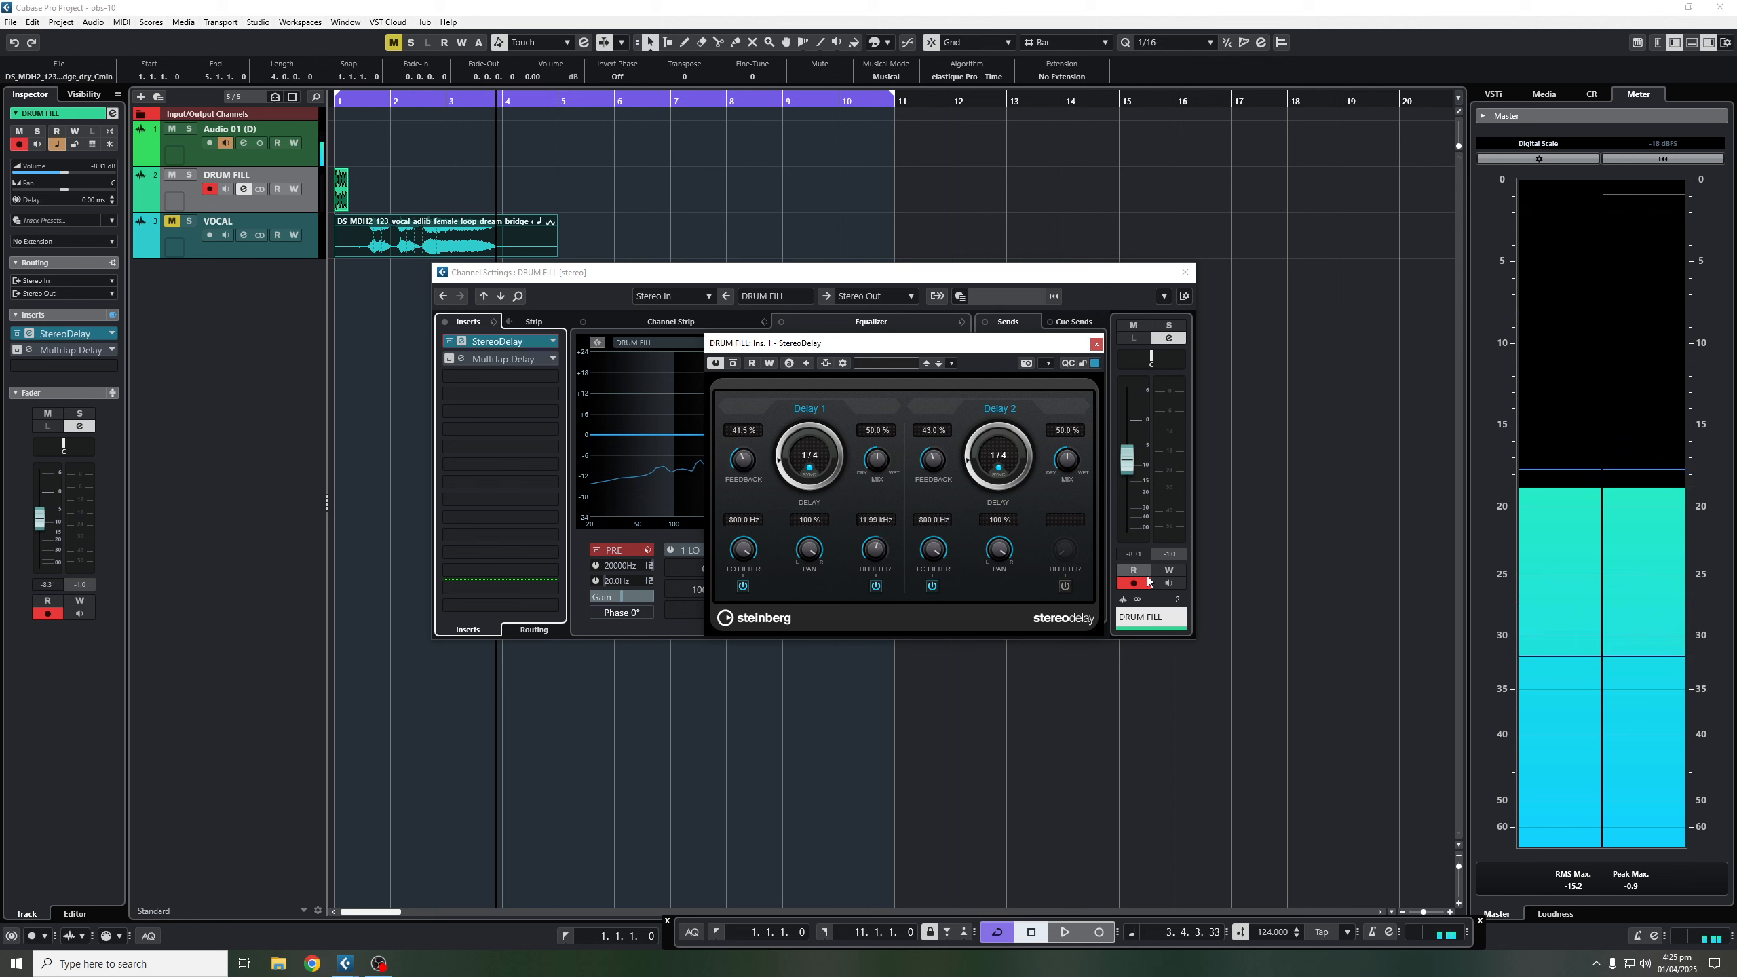
{"action": "left_click", "coordinate": [1064, 587]}
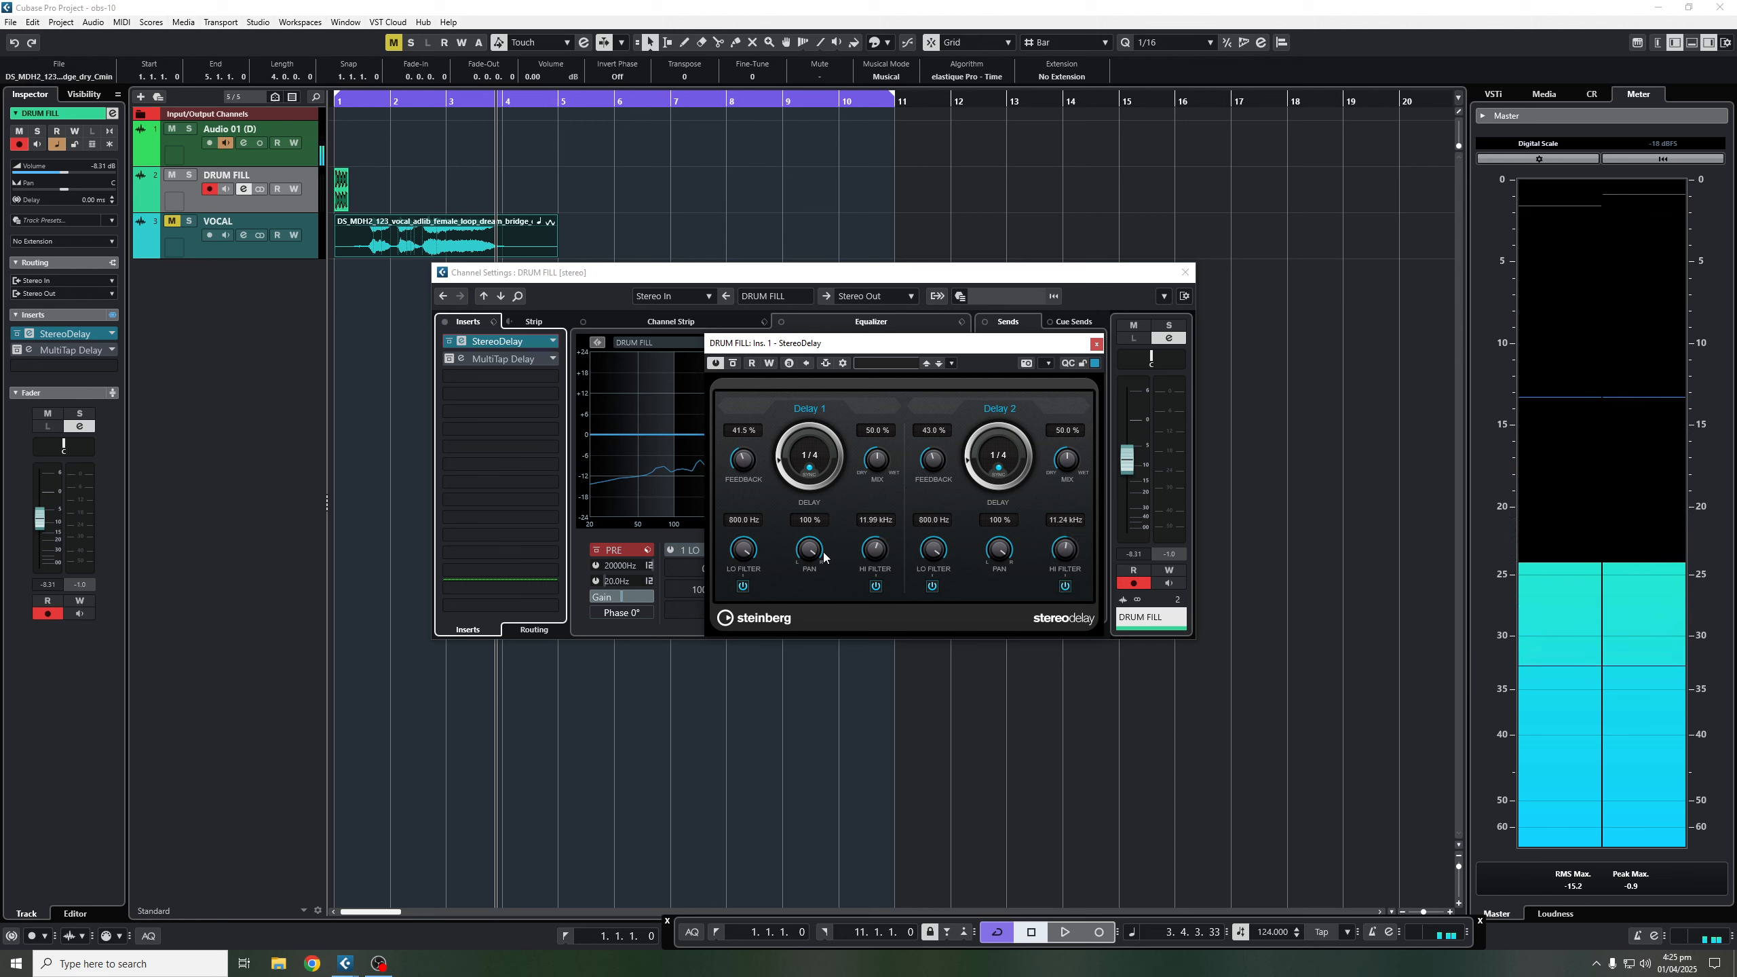
Pan Delay 1 of StereoDelay to -100 % and play the drum fill from the start.
{"action": "left_click_drag", "start_coordinate": [816, 552], "coordinate": [872, 852]}
{"action": "key", "text": "period"}
{"action": "key", "text": "space"}
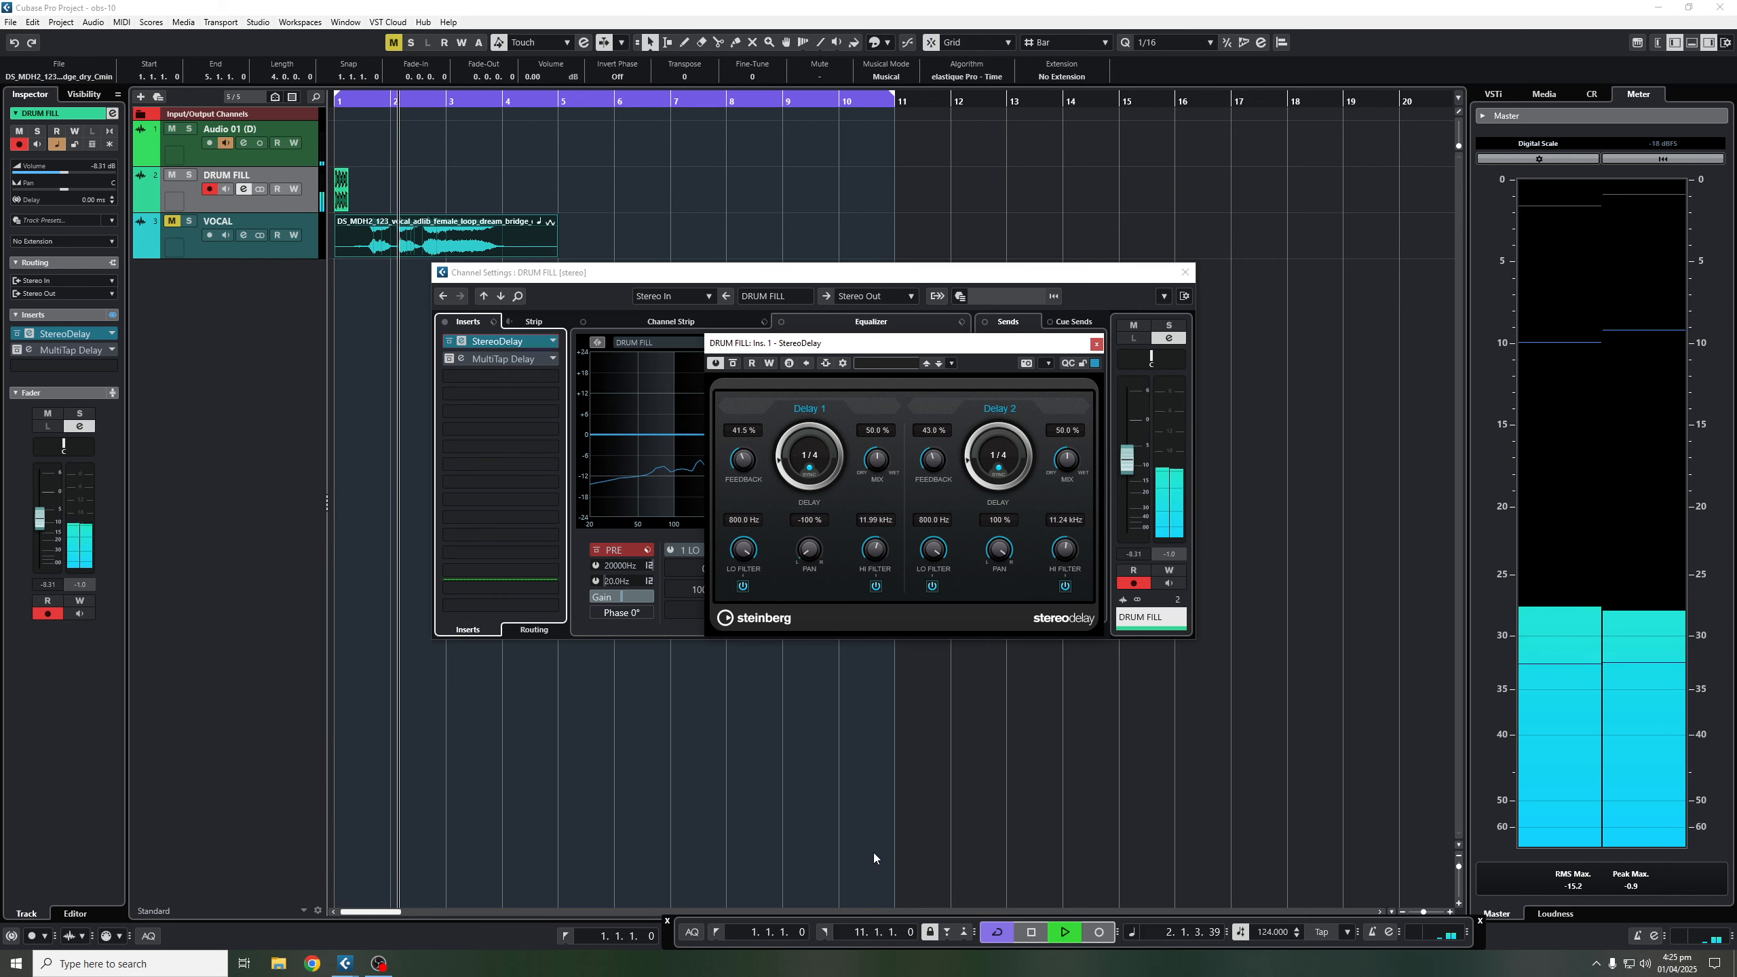
{"action": "key", "text": "space"}
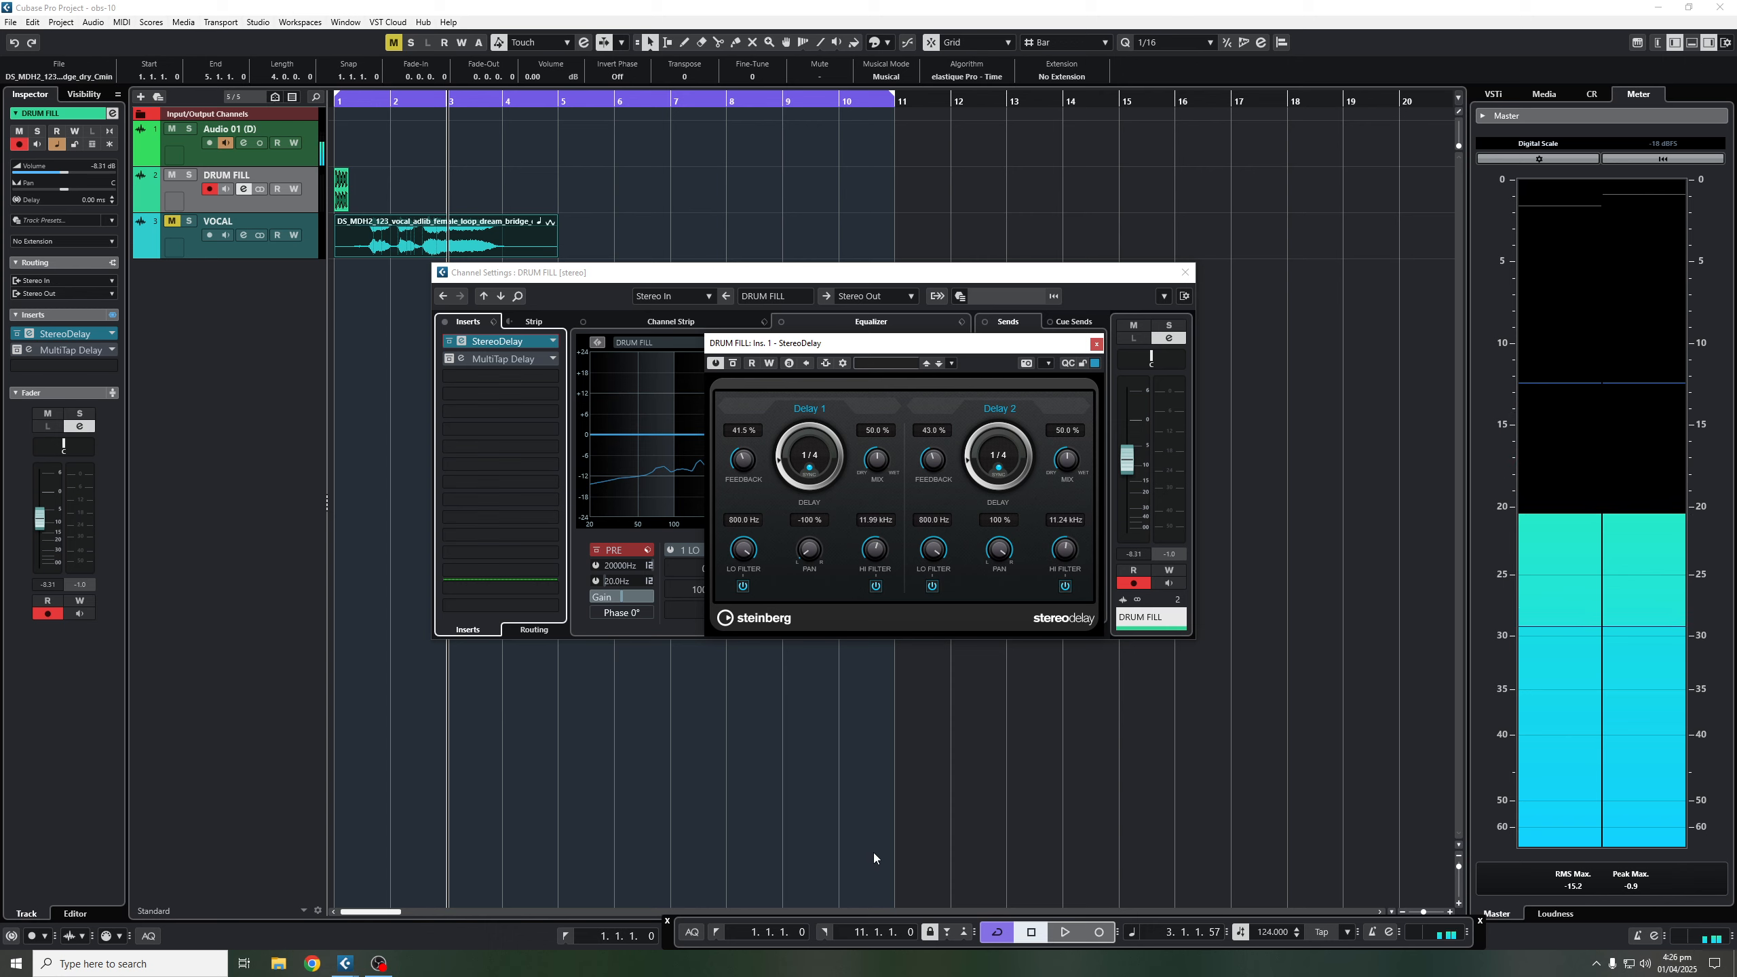
Add Replika to the third insert slot of the DRUM FILL channel and place its editor beside StereoDelay's.
{"action": "left_click", "coordinate": [481, 378]}
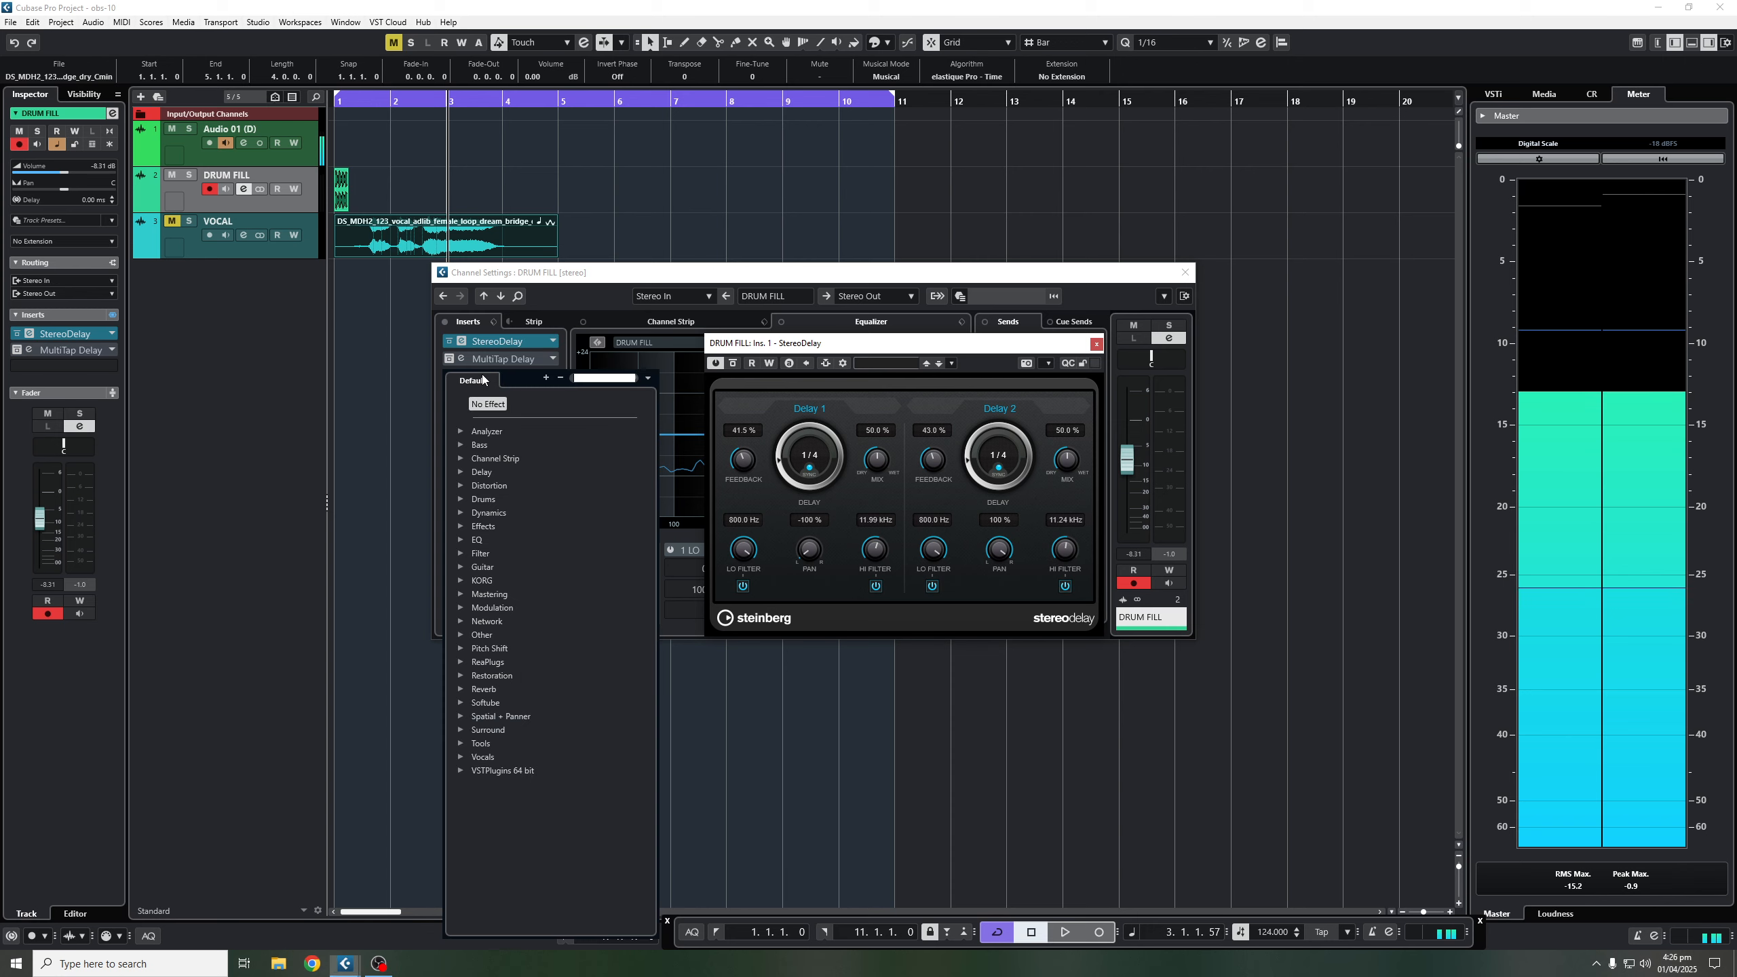
{"action": "type", "text": "REPL"}
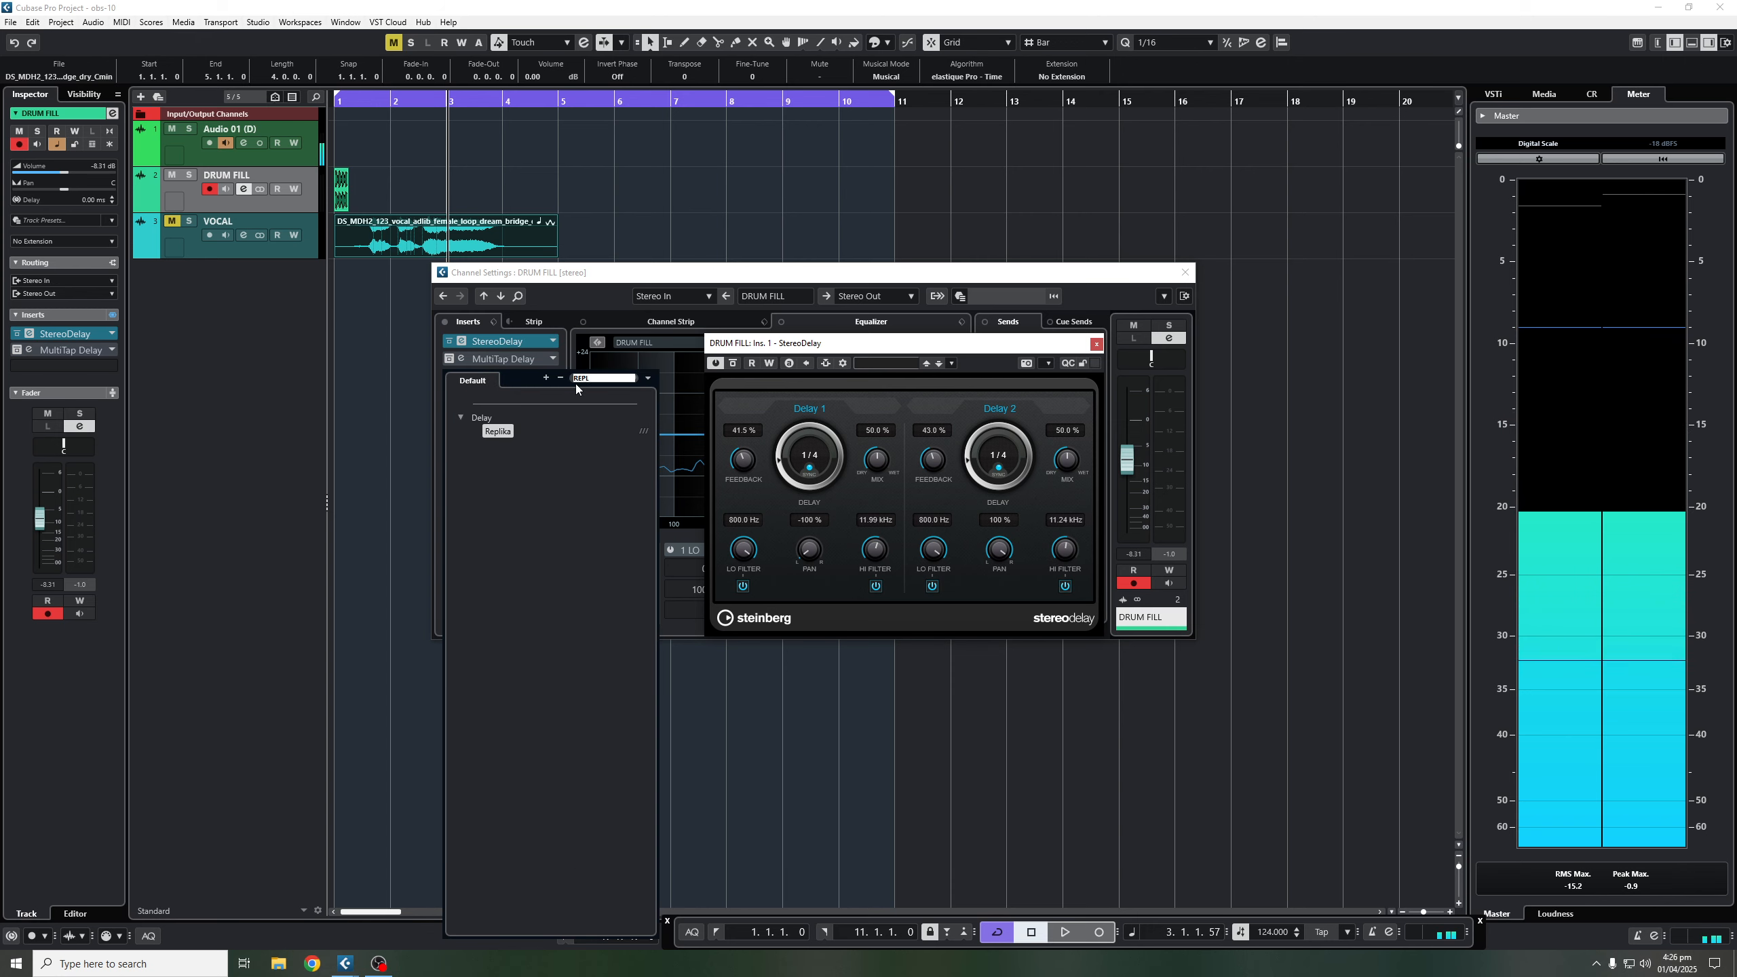
{"action": "left_click", "coordinate": [498, 433]}
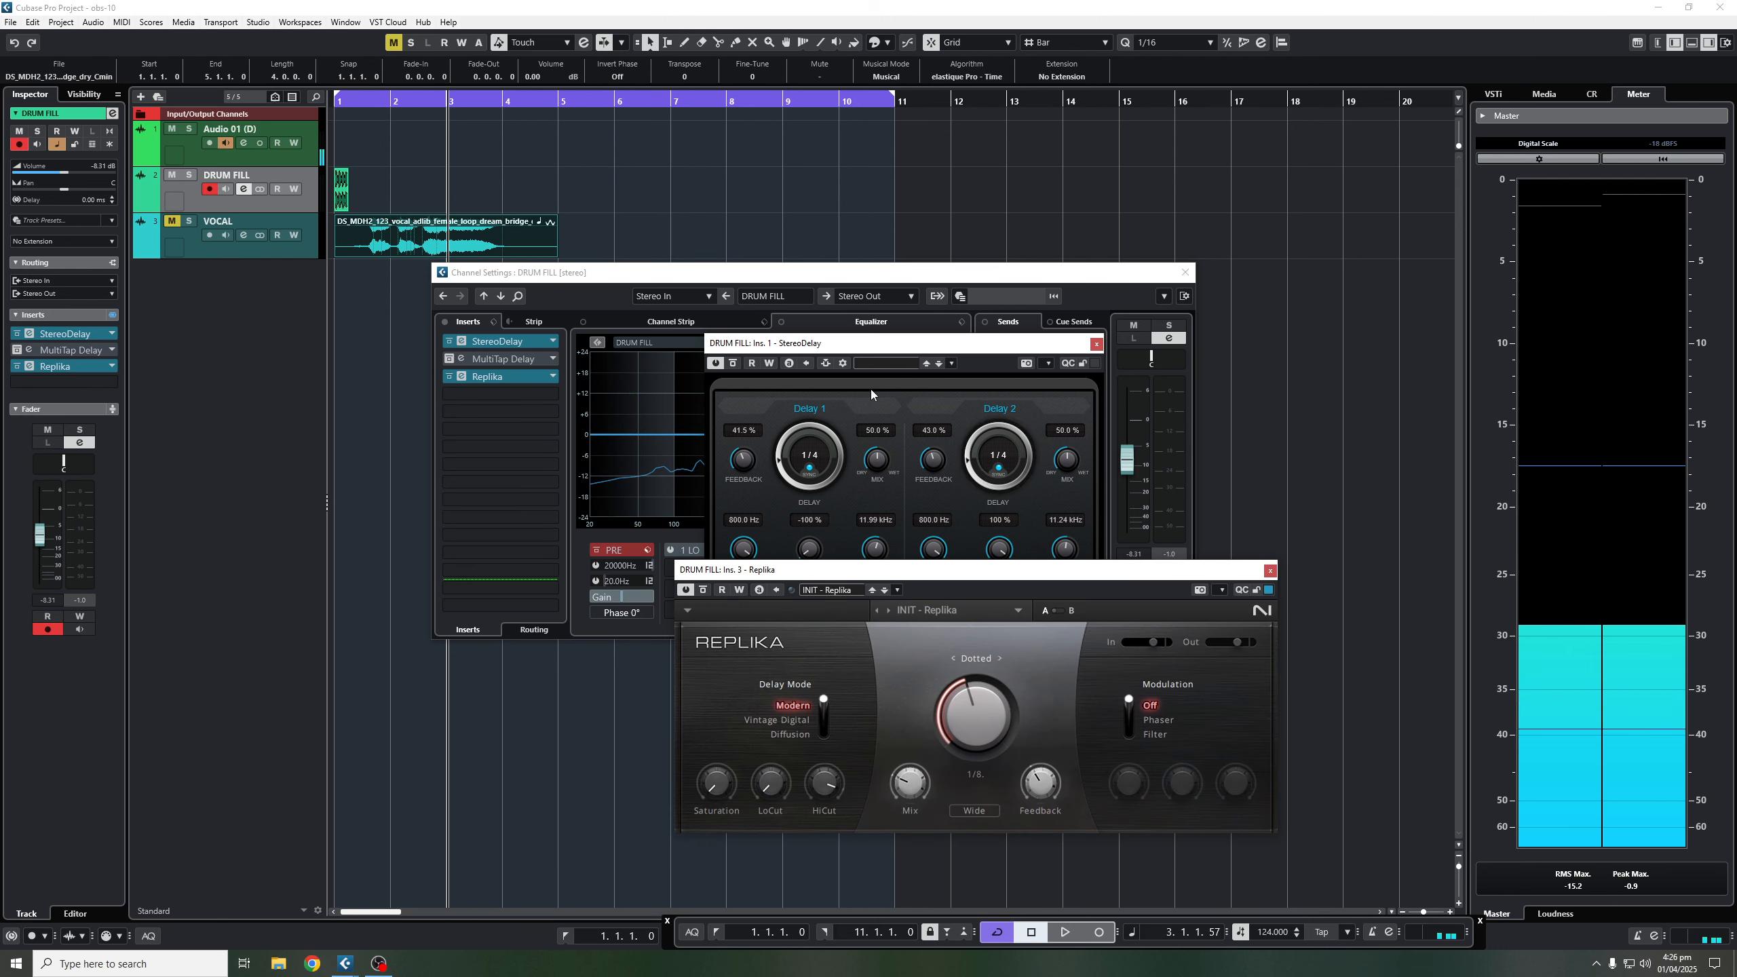
{"action": "left_click_drag", "start_coordinate": [982, 565], "coordinate": [1207, 315]}
{"action": "left_click_drag", "start_coordinate": [867, 343], "coordinate": [548, 347]}
{"action": "left_click_drag", "start_coordinate": [1029, 322], "coordinate": [939, 351]}
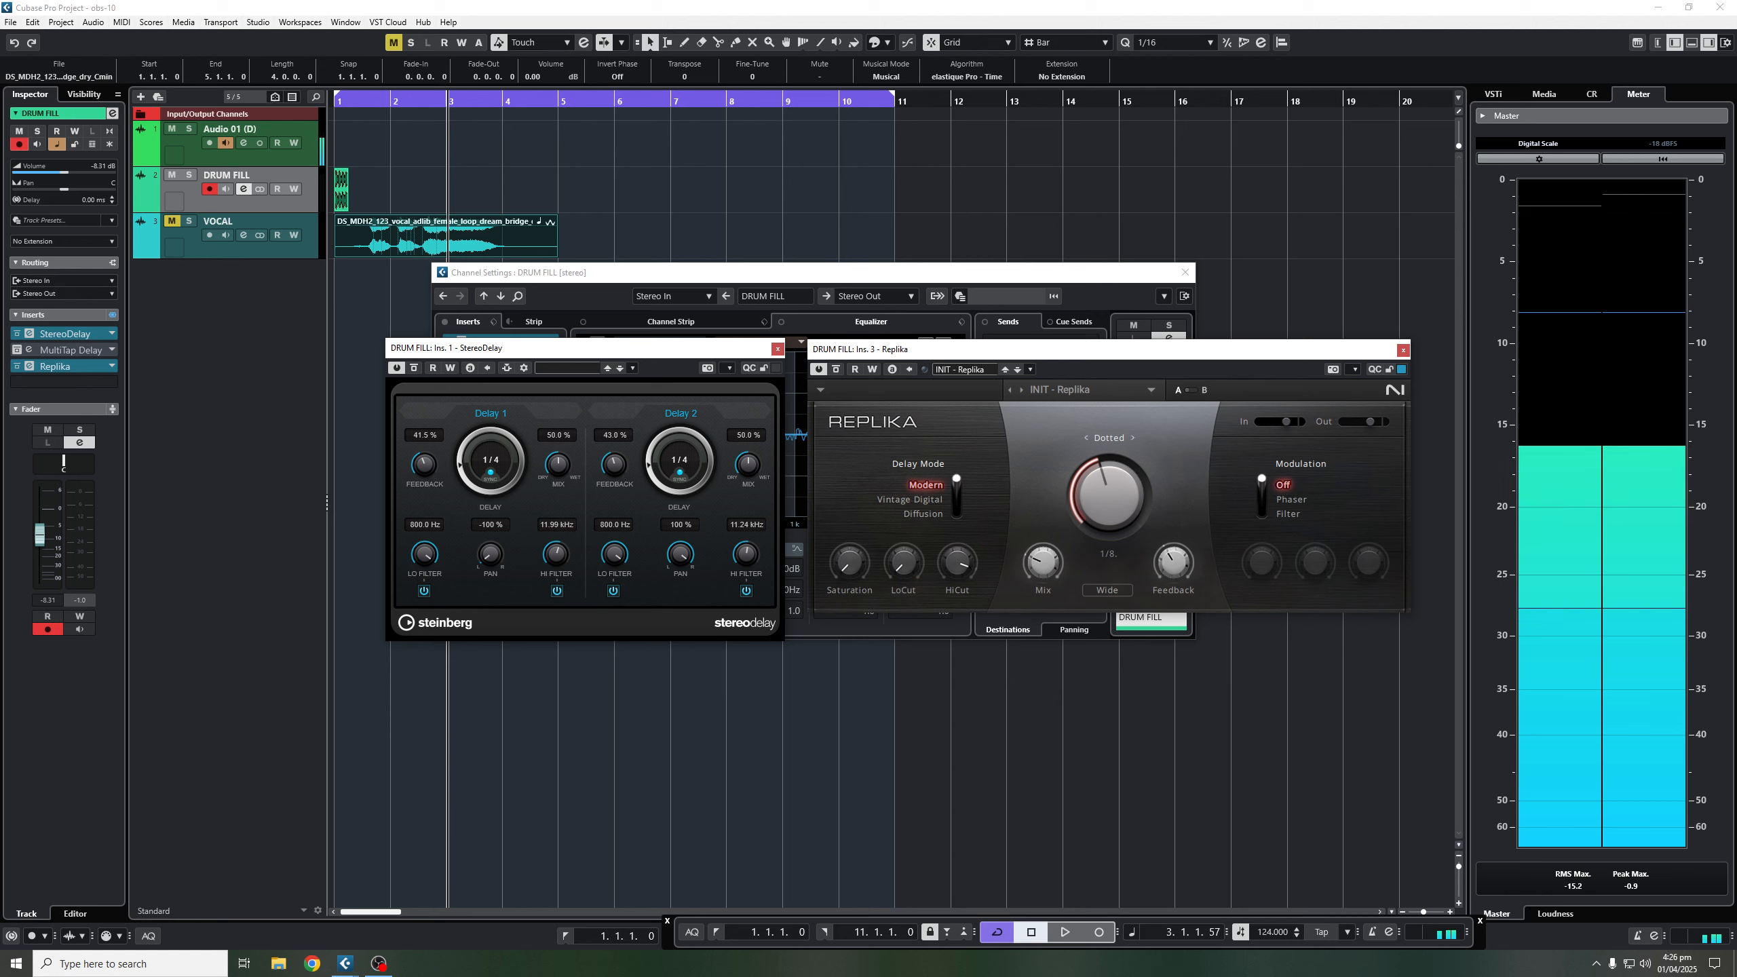
Set Replika's dotted delay time to 1/4 and close both plug-in editors and the channel settings window.
{"action": "mouse_move", "coordinate": [1096, 508]}
{"action": "left_mouse_down"}
{"action": "mouse_move", "coordinate": [1098, 489]}
{"action": "mouse_move", "coordinate": [1098, 530]}
{"action": "mouse_move", "coordinate": [1098, 503]}
{"action": "left_mouse_up"}
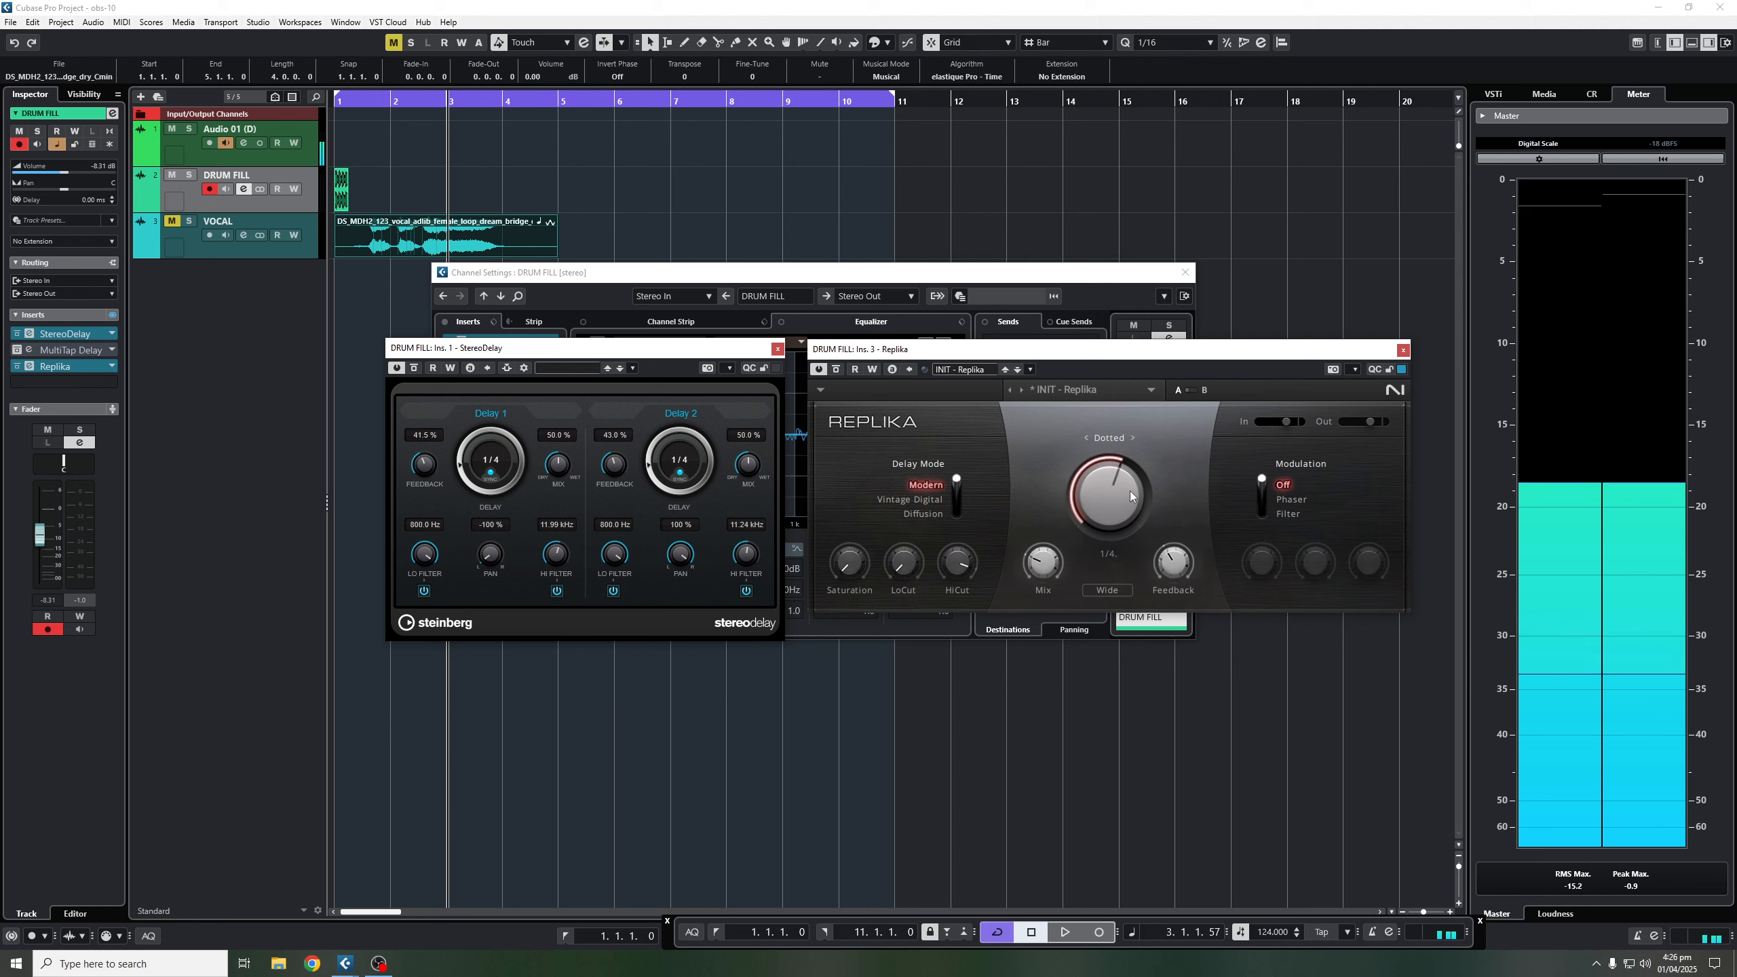
{"action": "mouse_move", "coordinate": [1263, 483]}
{"action": "left_mouse_down"}
{"action": "mouse_move", "coordinate": [1262, 498]}
{"action": "mouse_move", "coordinate": [1261, 481]}
{"action": "left_mouse_up"}
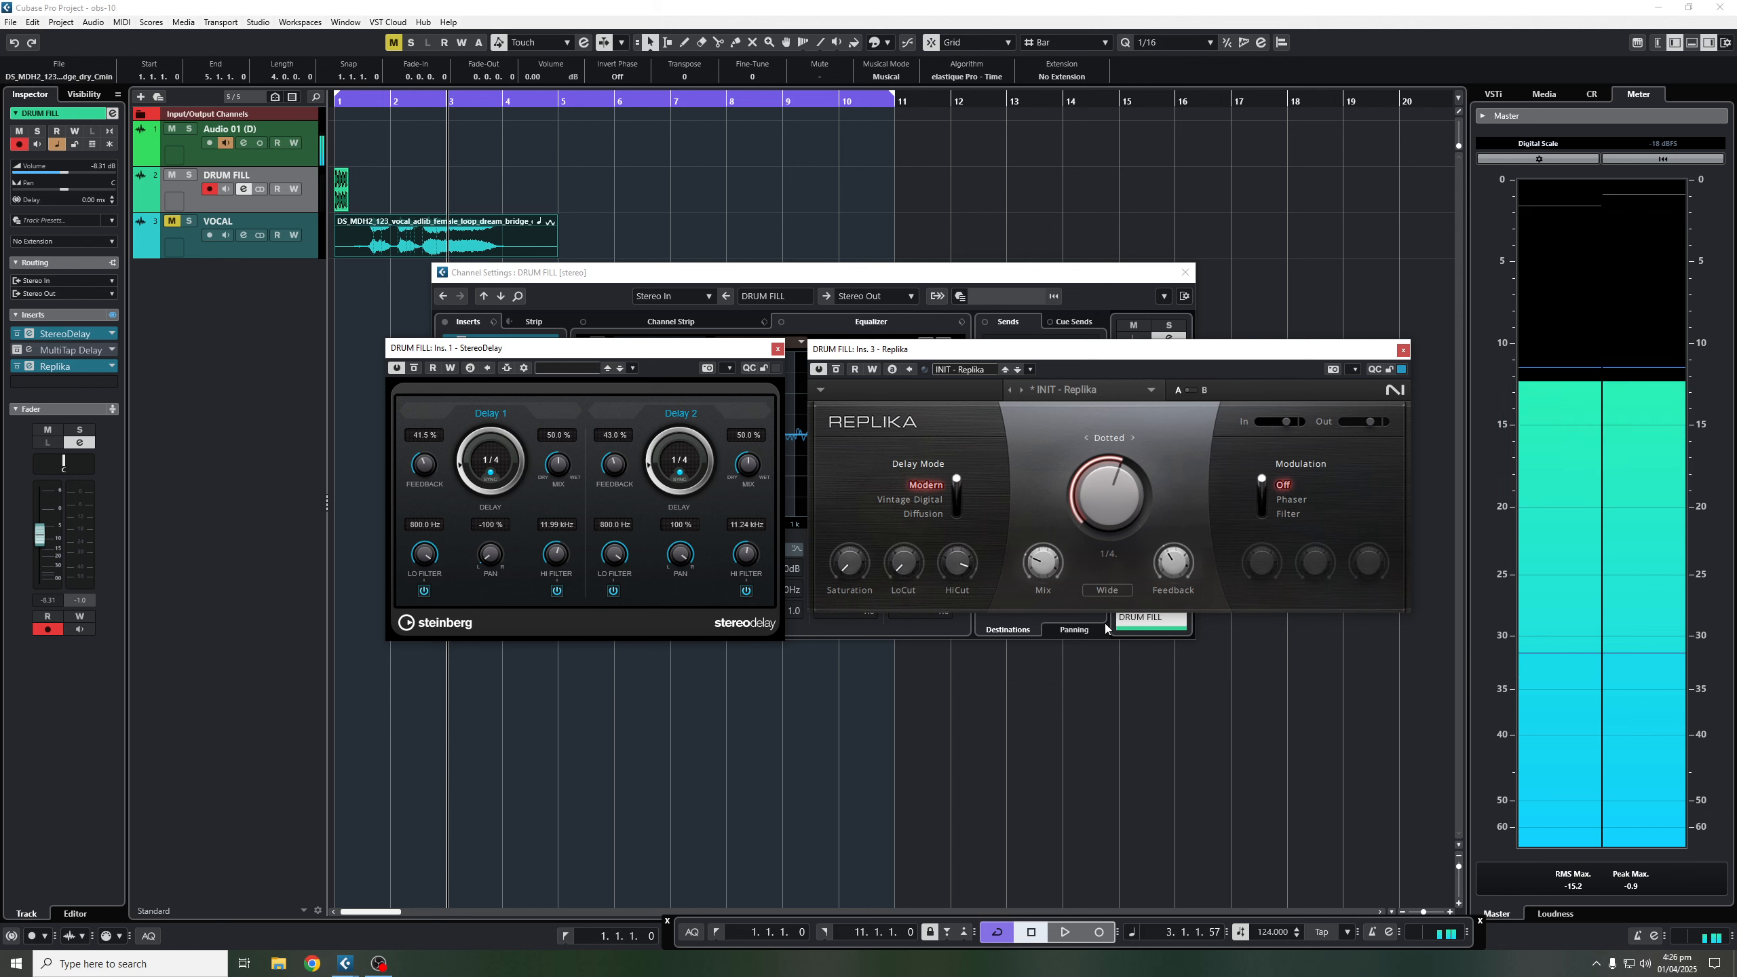
{"action": "left_click", "coordinate": [777, 349]}
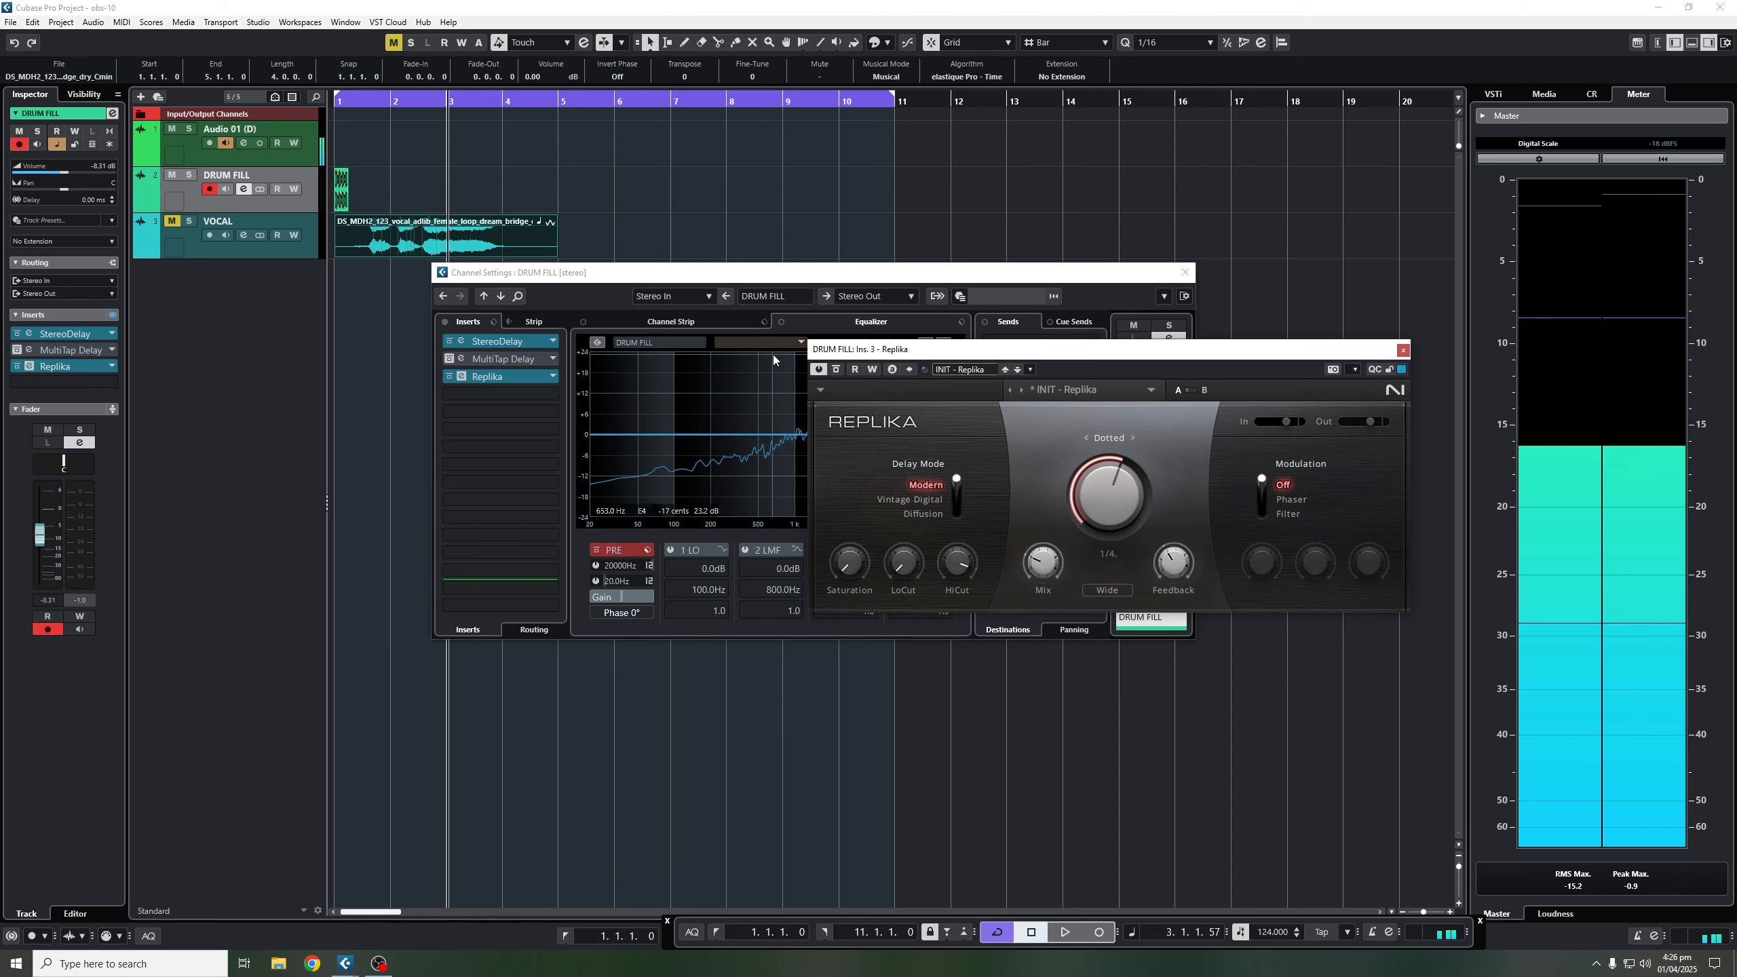
{"action": "left_click", "coordinate": [1402, 350]}
{"action": "left_click", "coordinate": [1185, 271]}
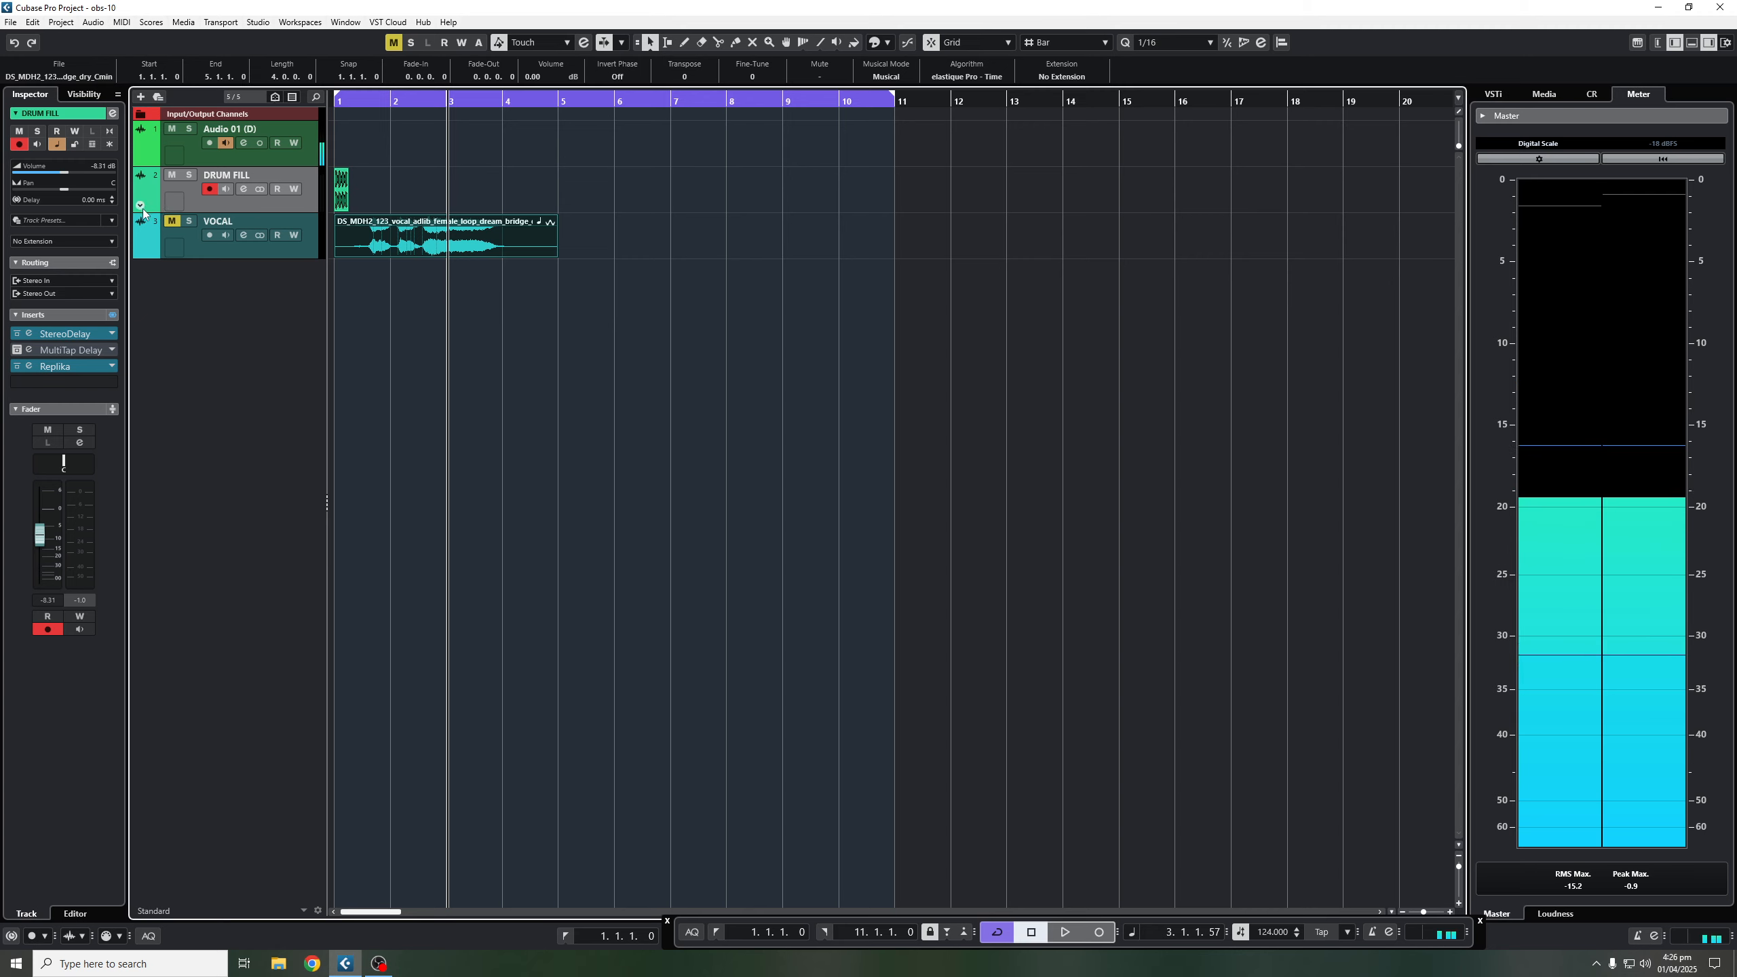
Show the DRUM FILL track's automation lane and assign Replika's Feedback parameter to it.
{"action": "left_click", "coordinate": [139, 206]}
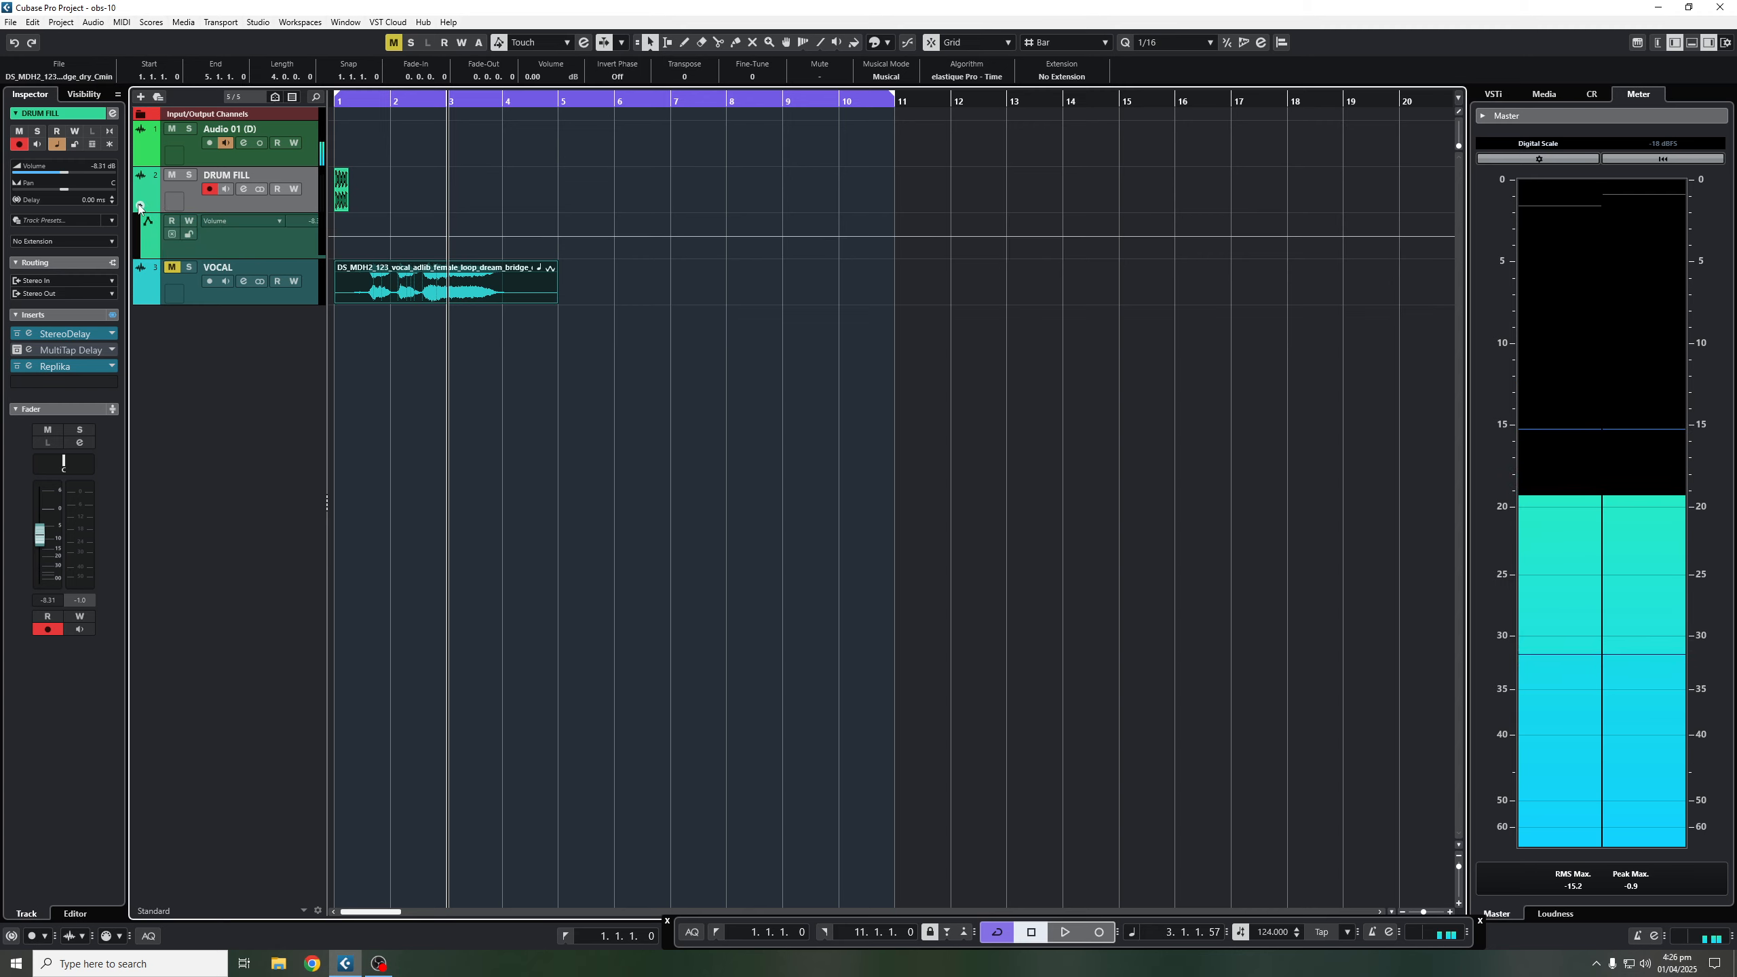
{"action": "left_click", "coordinate": [241, 221]}
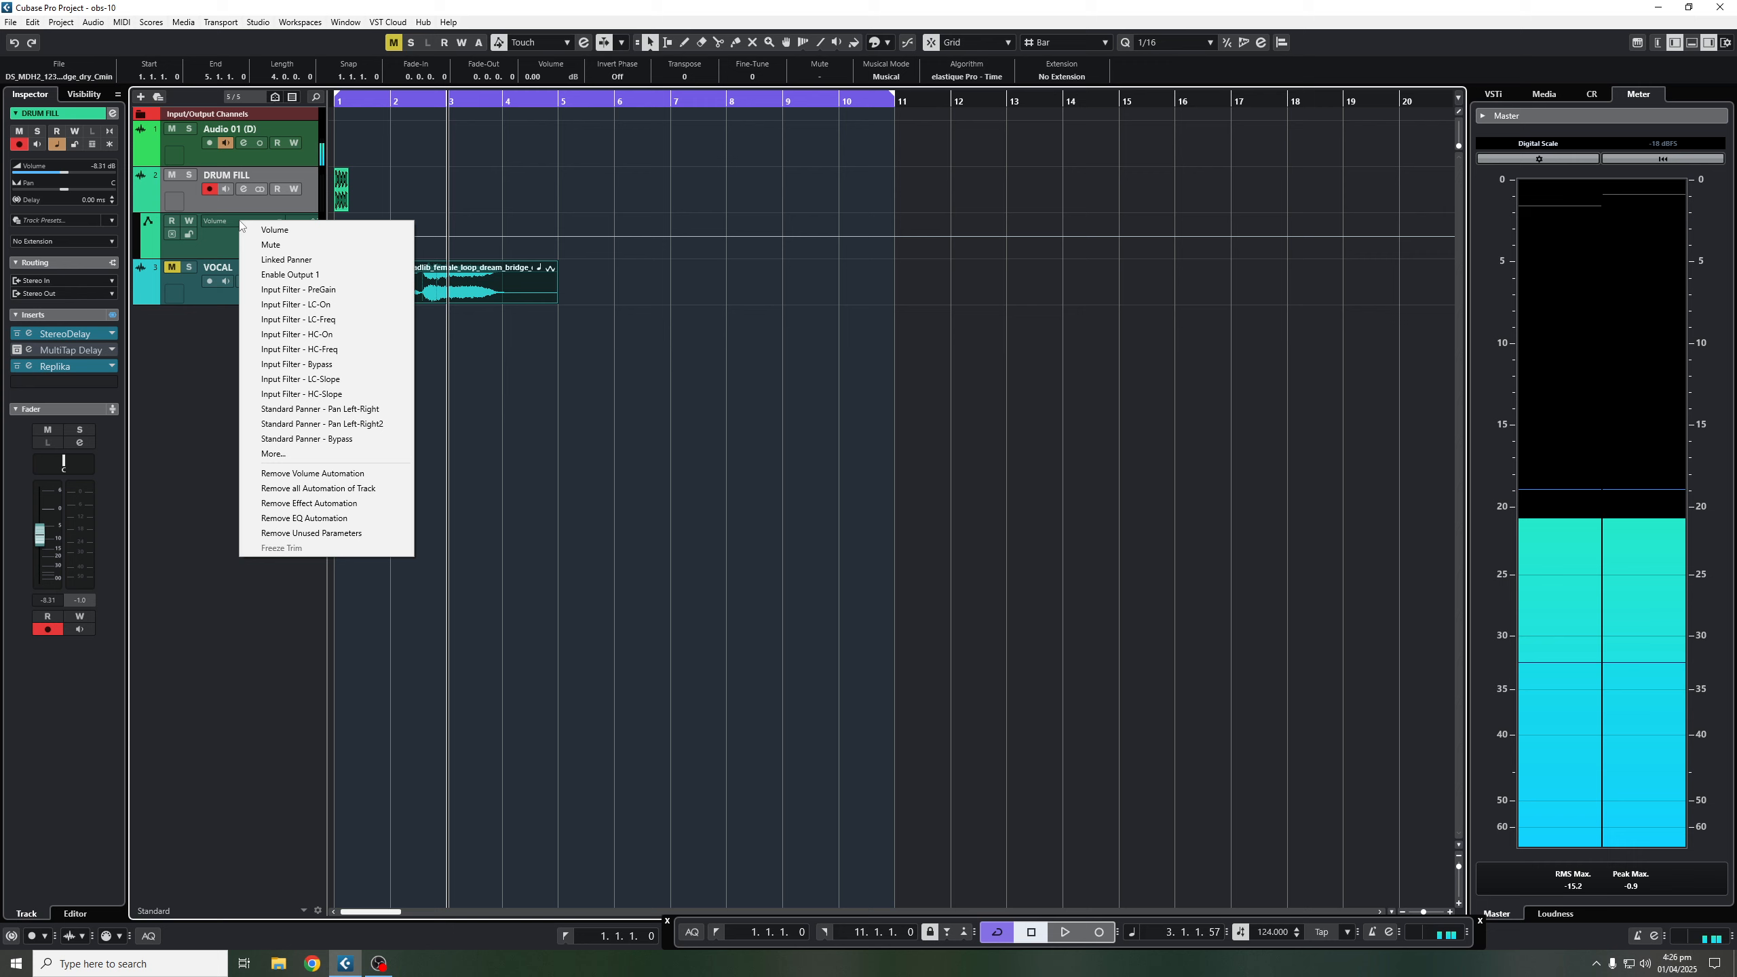
{"action": "left_click", "coordinate": [306, 456]}
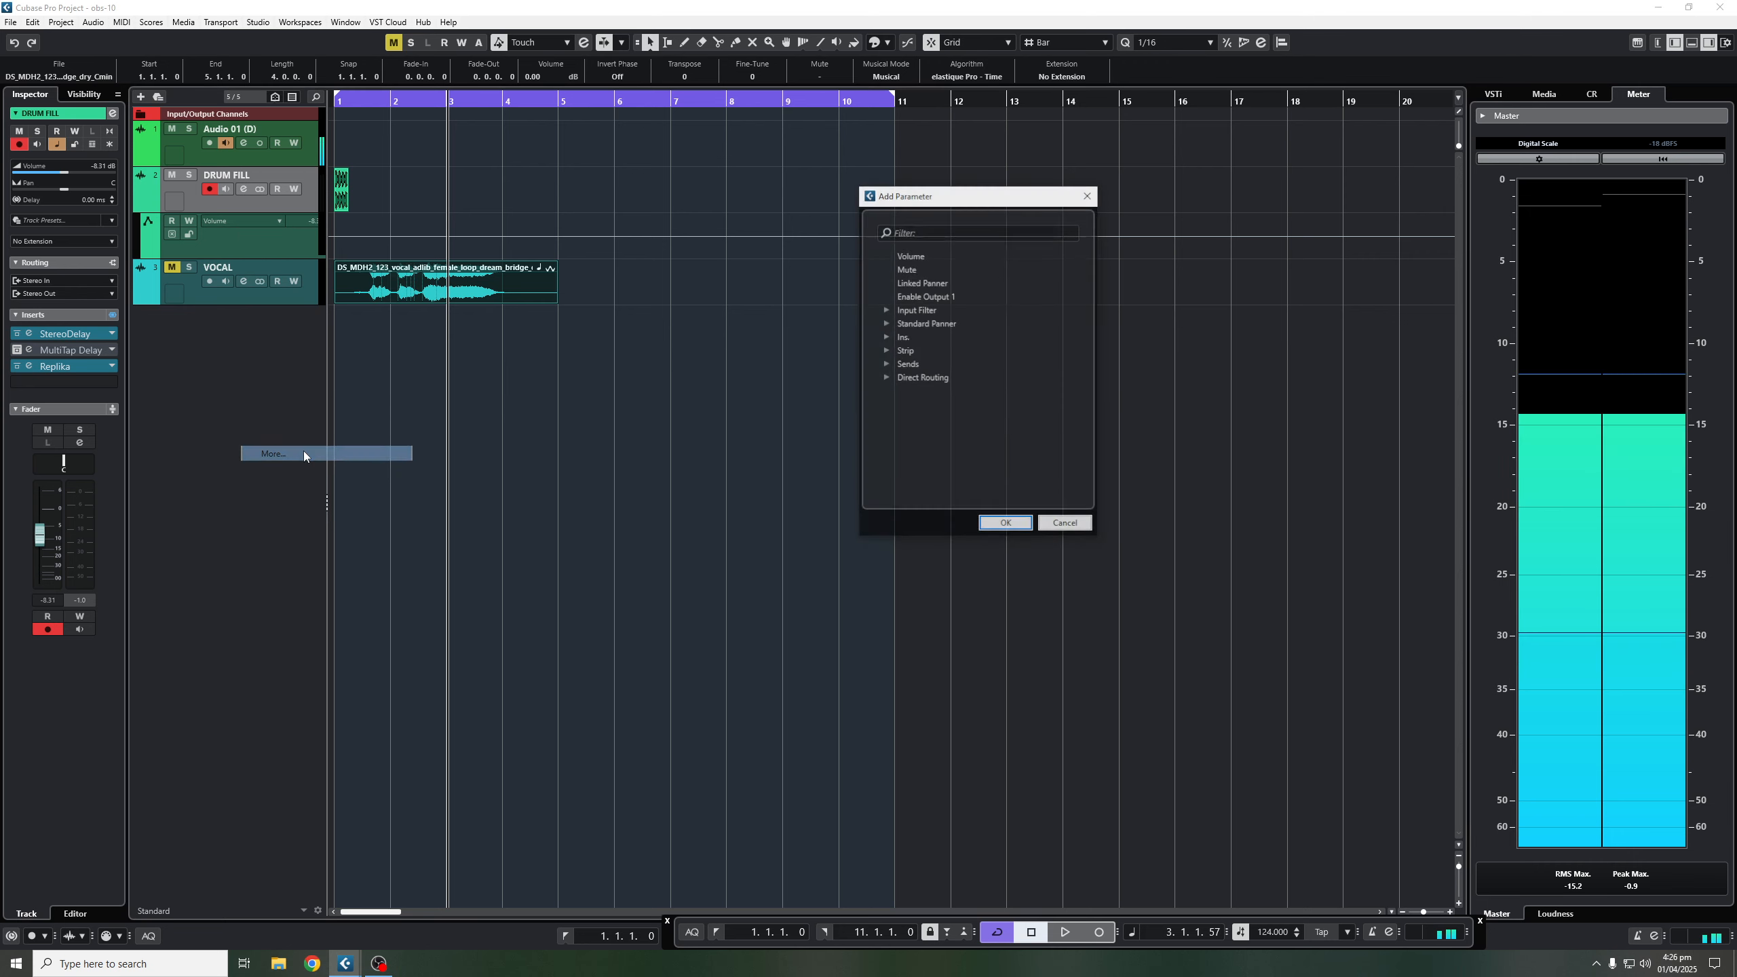
{"action": "left_click", "coordinate": [885, 336]}
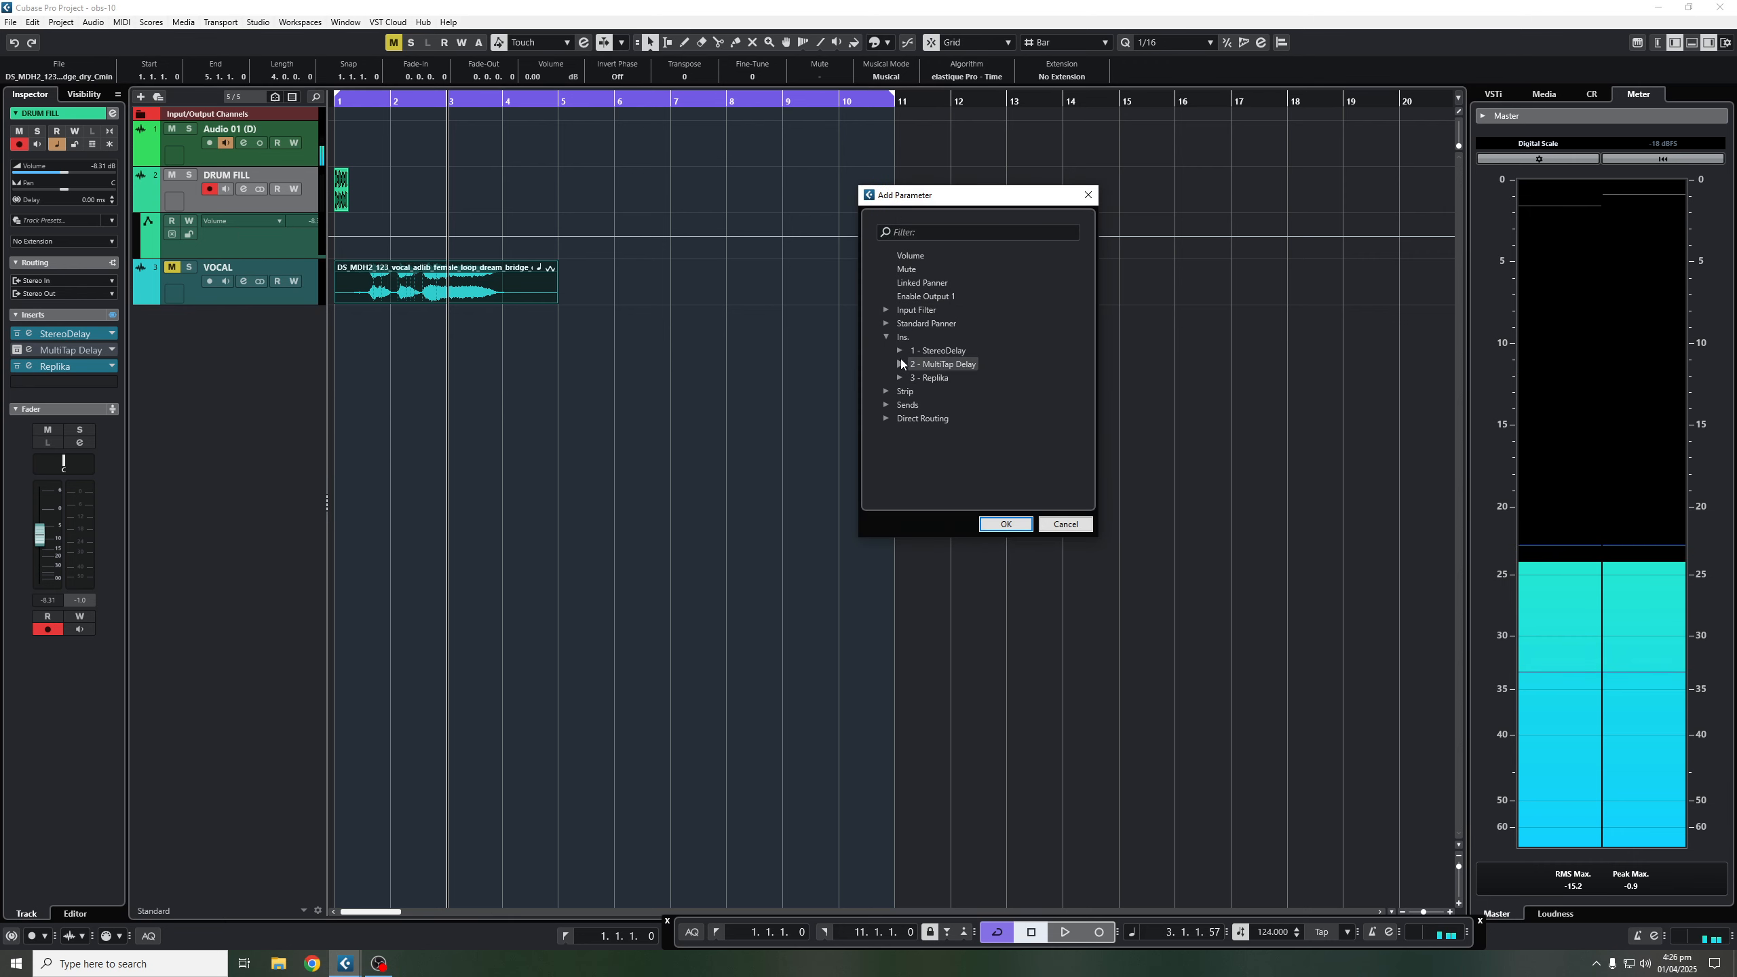
{"action": "left_click", "coordinate": [899, 378]}
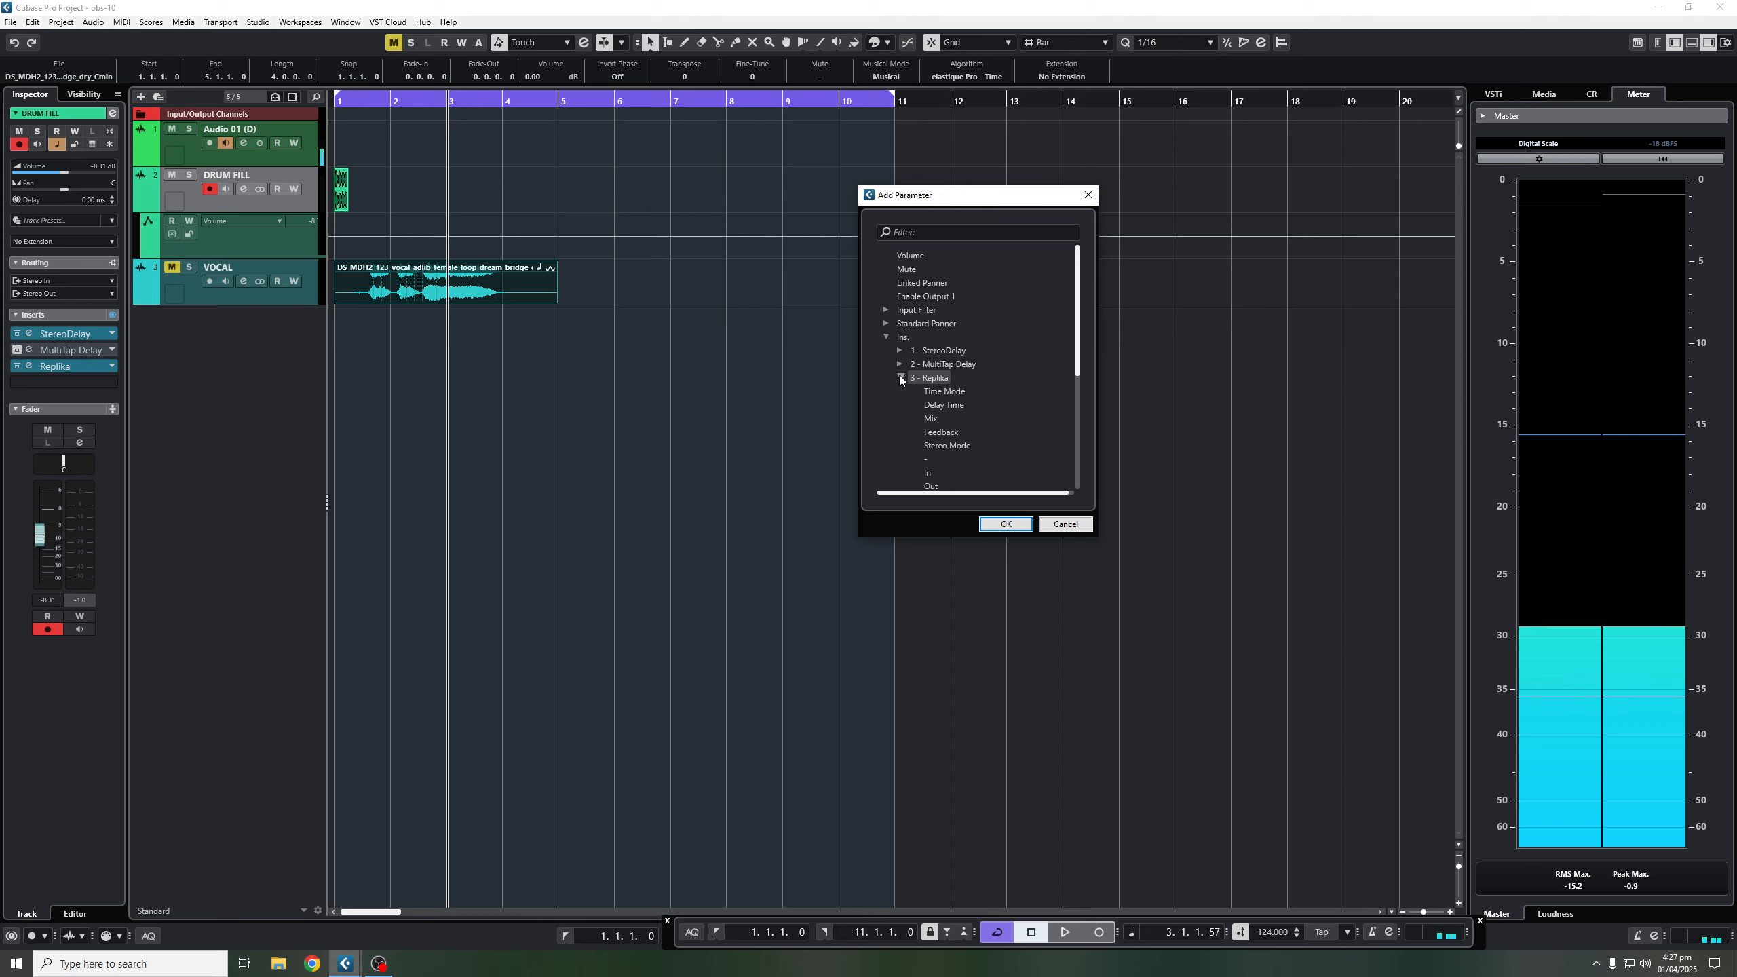
{"action": "left_click", "coordinate": [972, 409]}
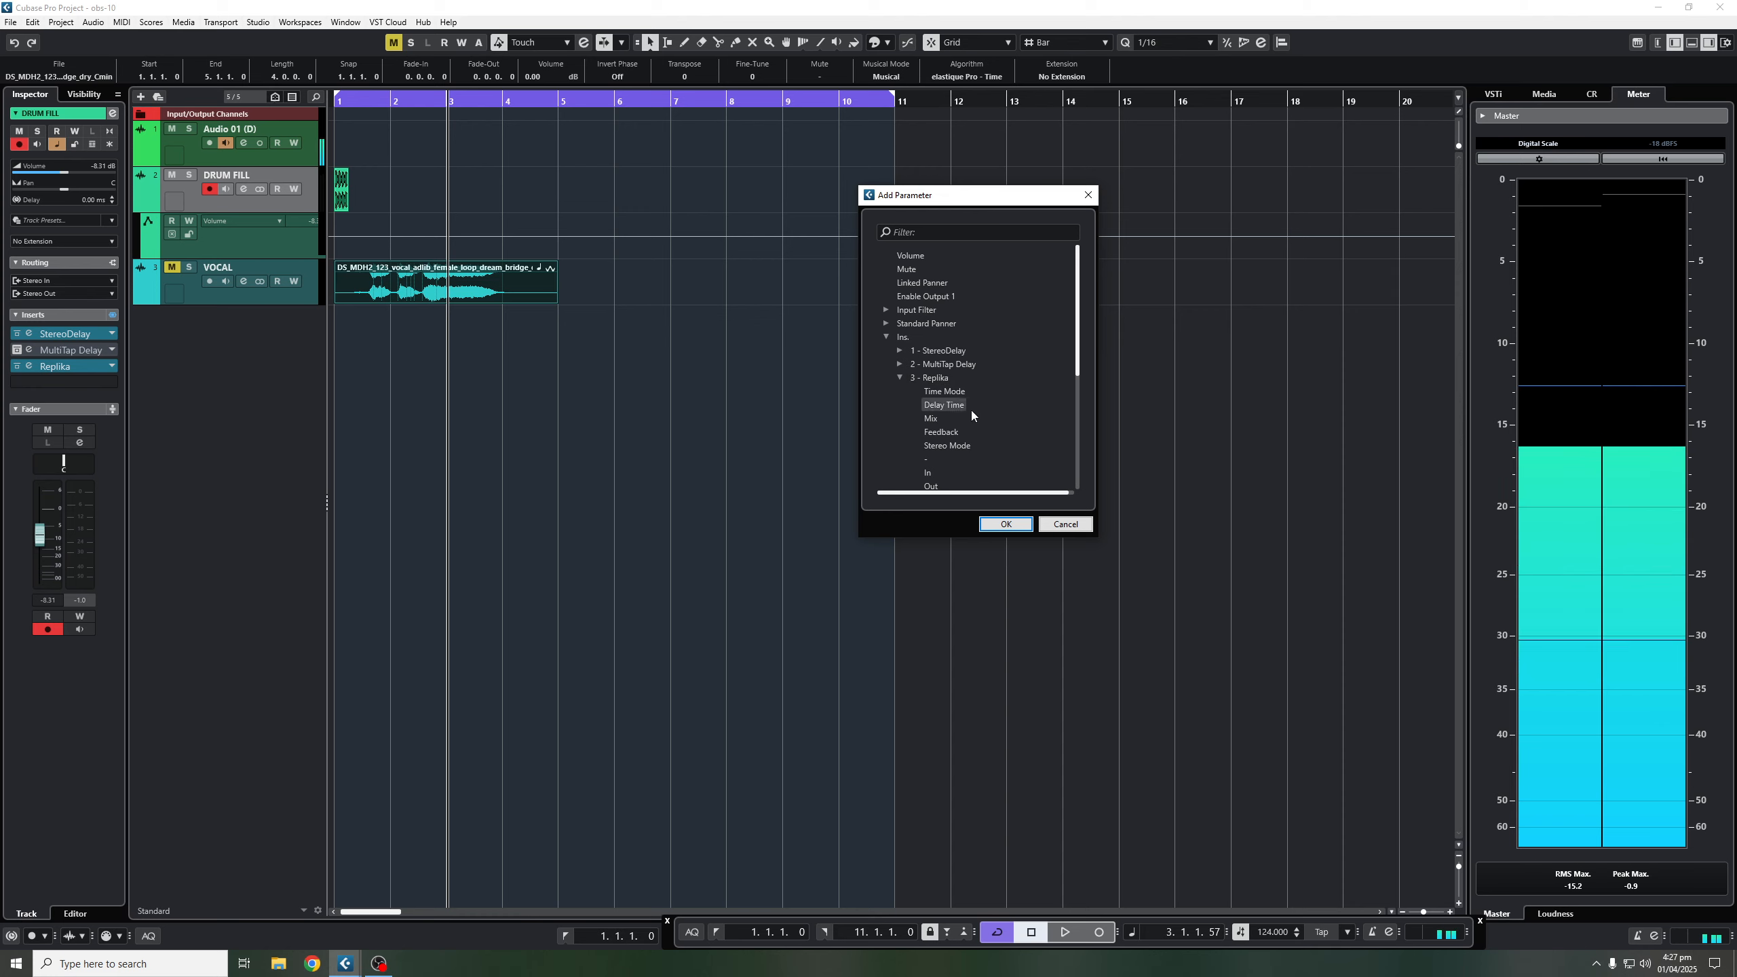
{"action": "scroll", "coordinate": [966, 405], "scroll_direction": "down", "scroll_amount": 1}
{"action": "left_click", "coordinate": [955, 385]}
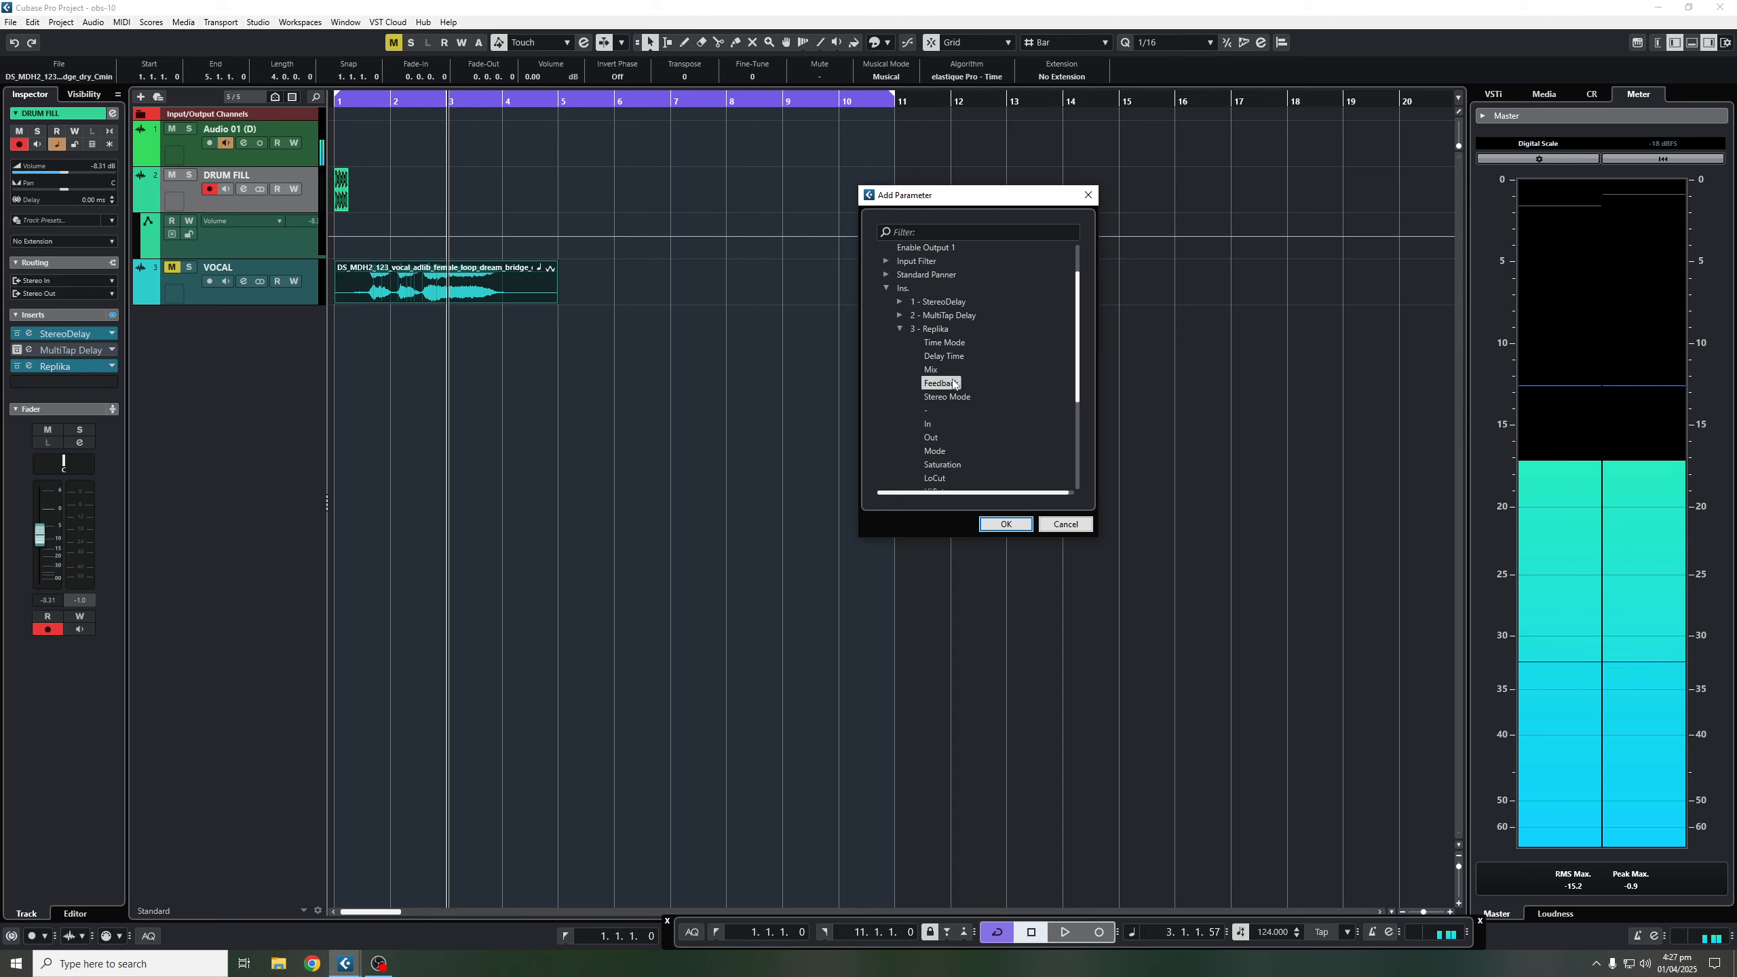
{"action": "left_click", "coordinate": [1018, 521]}
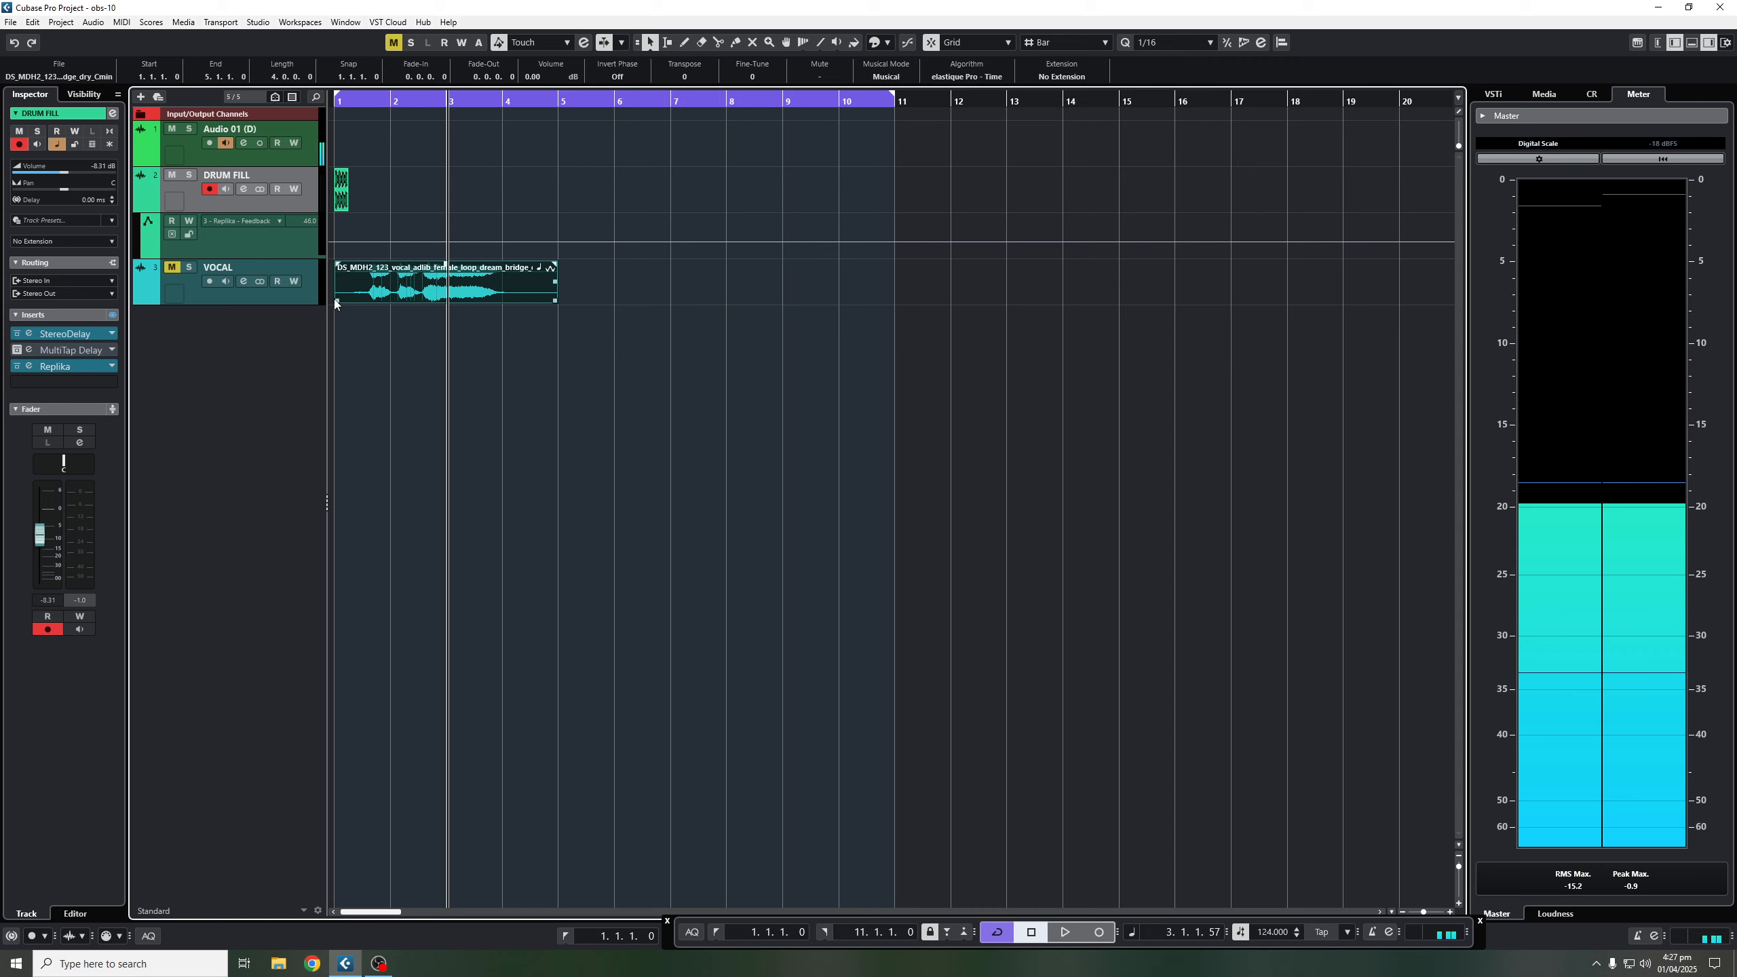
Enable automation reading on the Feedback lane and draw a ramp rising from bar 1 to about 116 % at bar 2.
{"action": "left_click", "coordinate": [172, 222]}
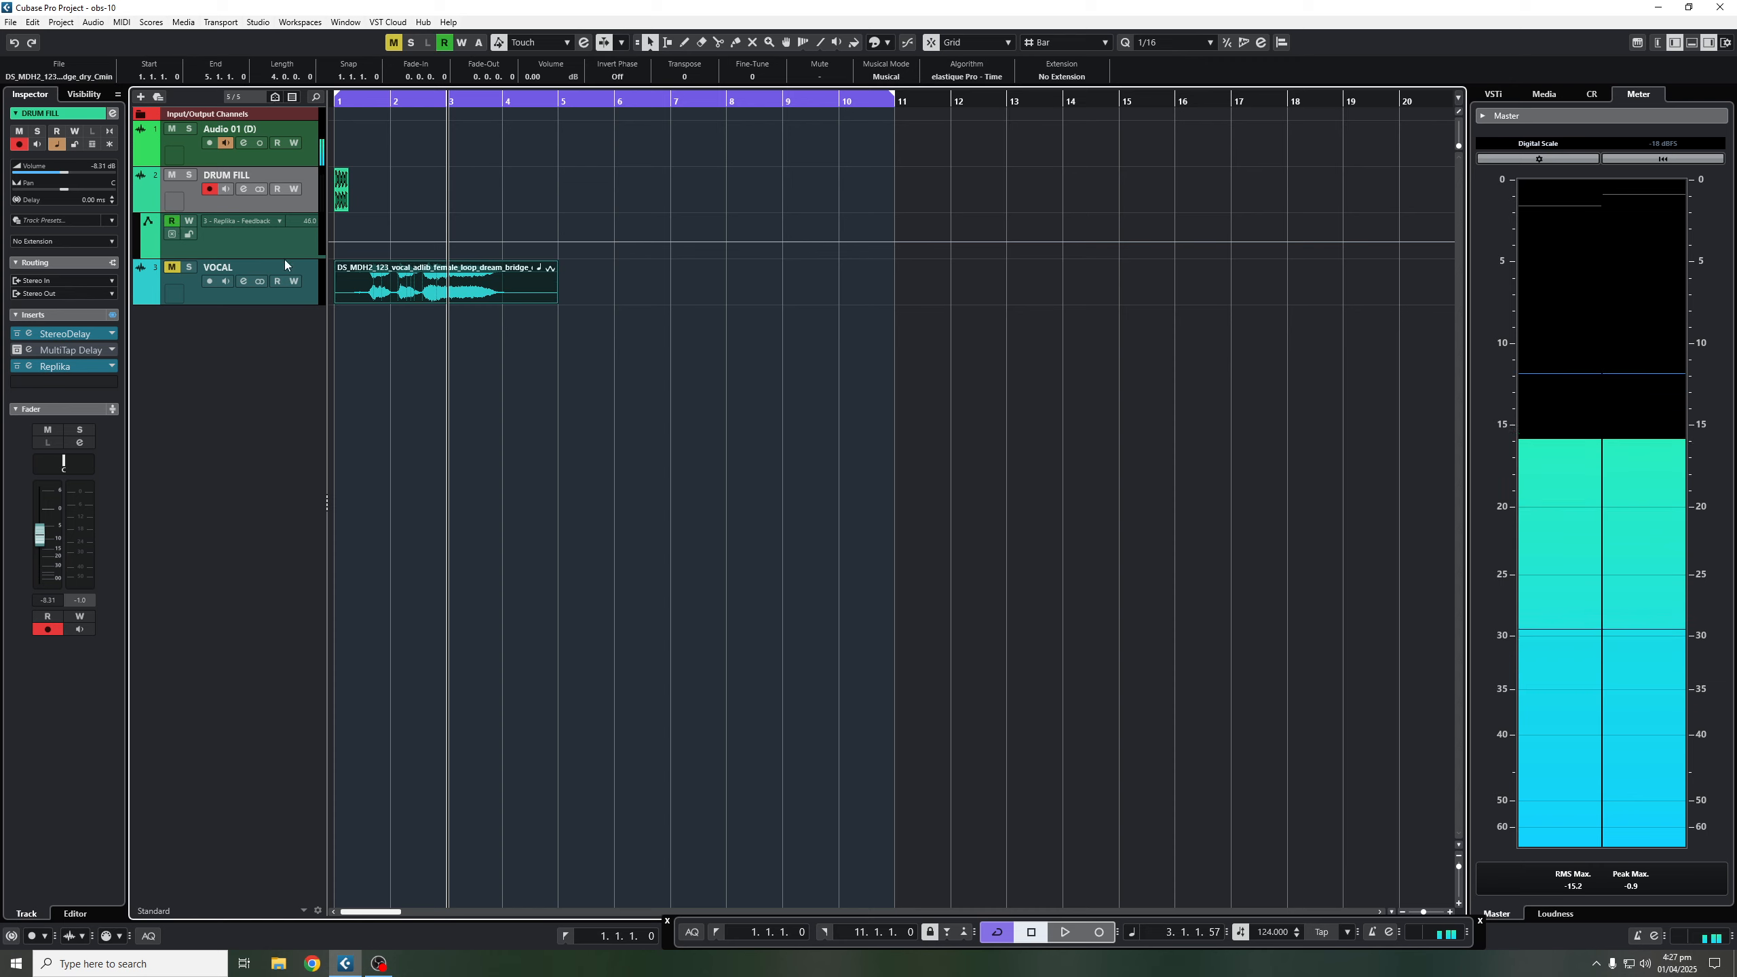
{"action": "left_click", "coordinate": [336, 245]}
{"action": "left_click_drag", "start_coordinate": [336, 245], "coordinate": [390, 217]}
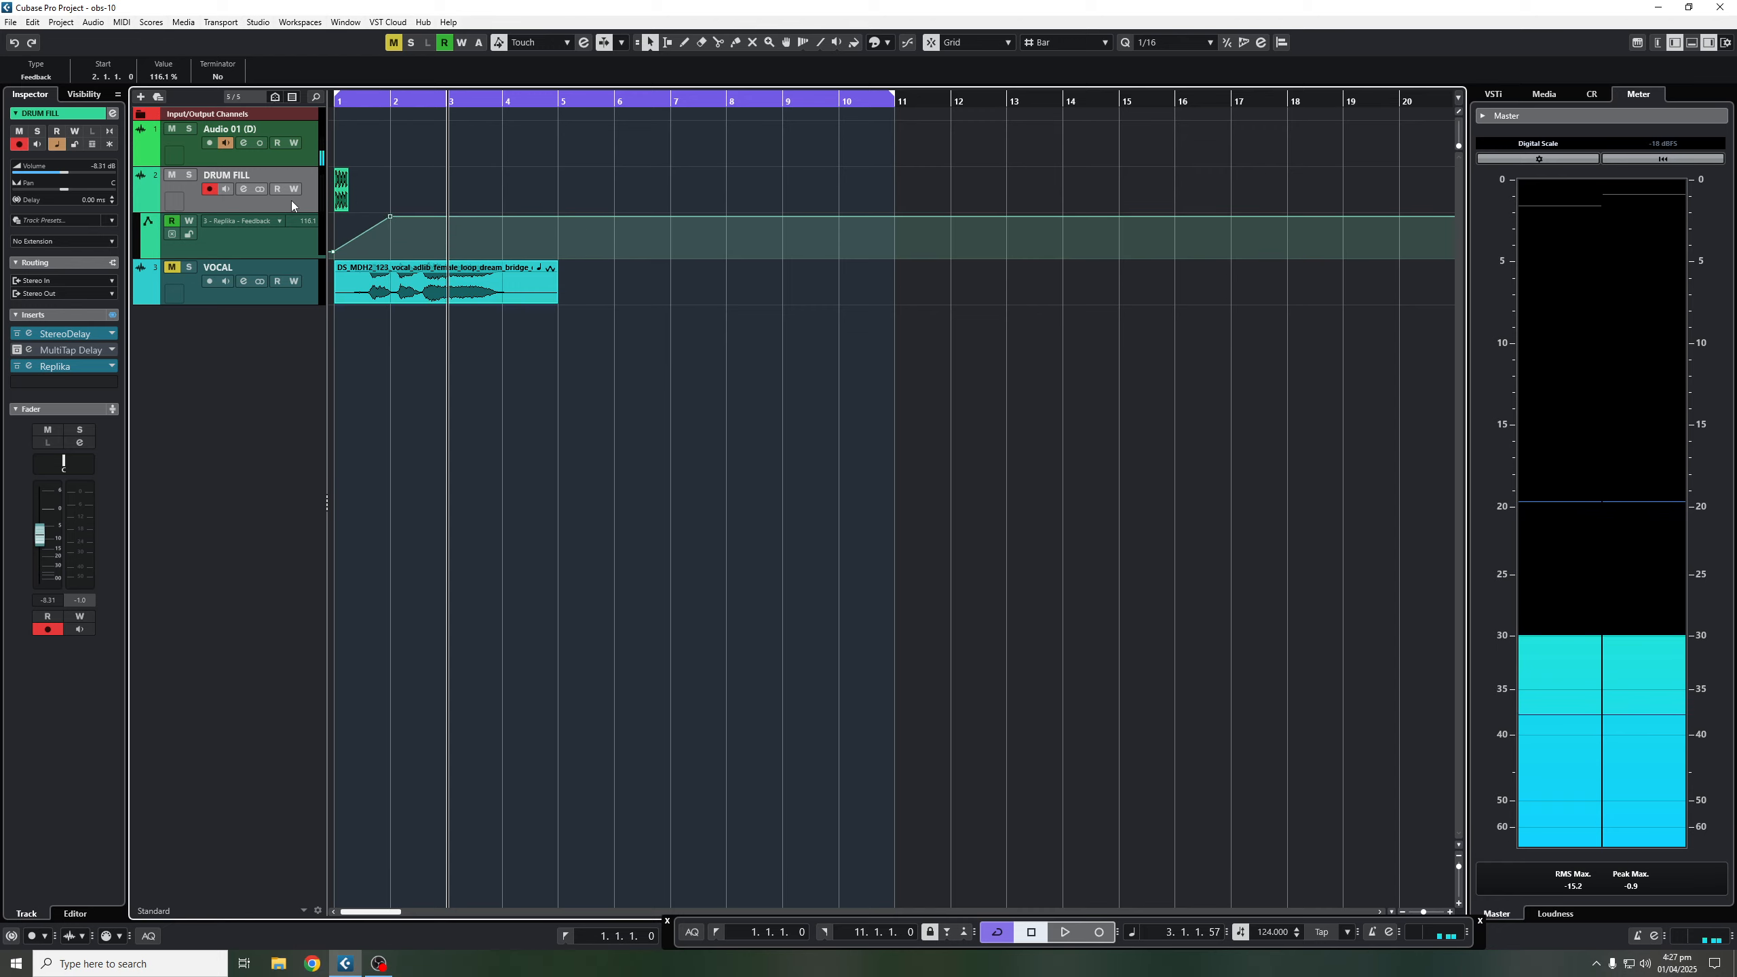
Bypass StereoDelay in the DRUM FILL channel's inserts and play the drum fill with Replika's feedback automation.
{"action": "left_click", "coordinate": [243, 190]}
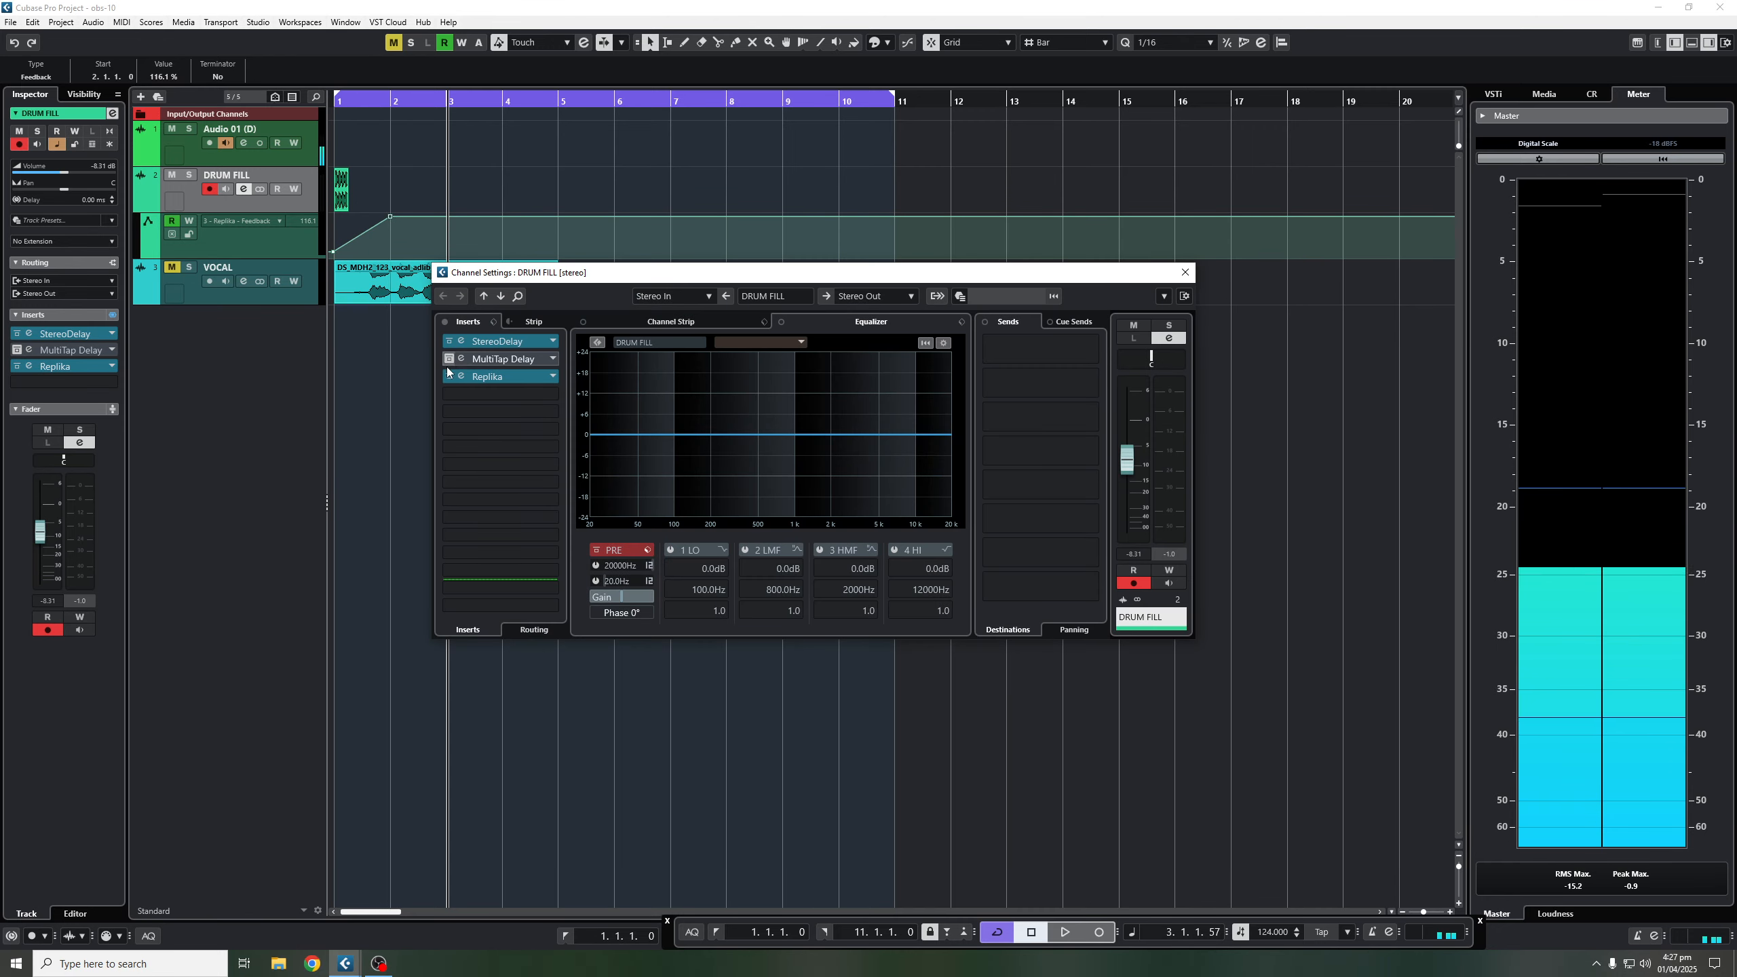
{"action": "left_click", "coordinate": [449, 341]}
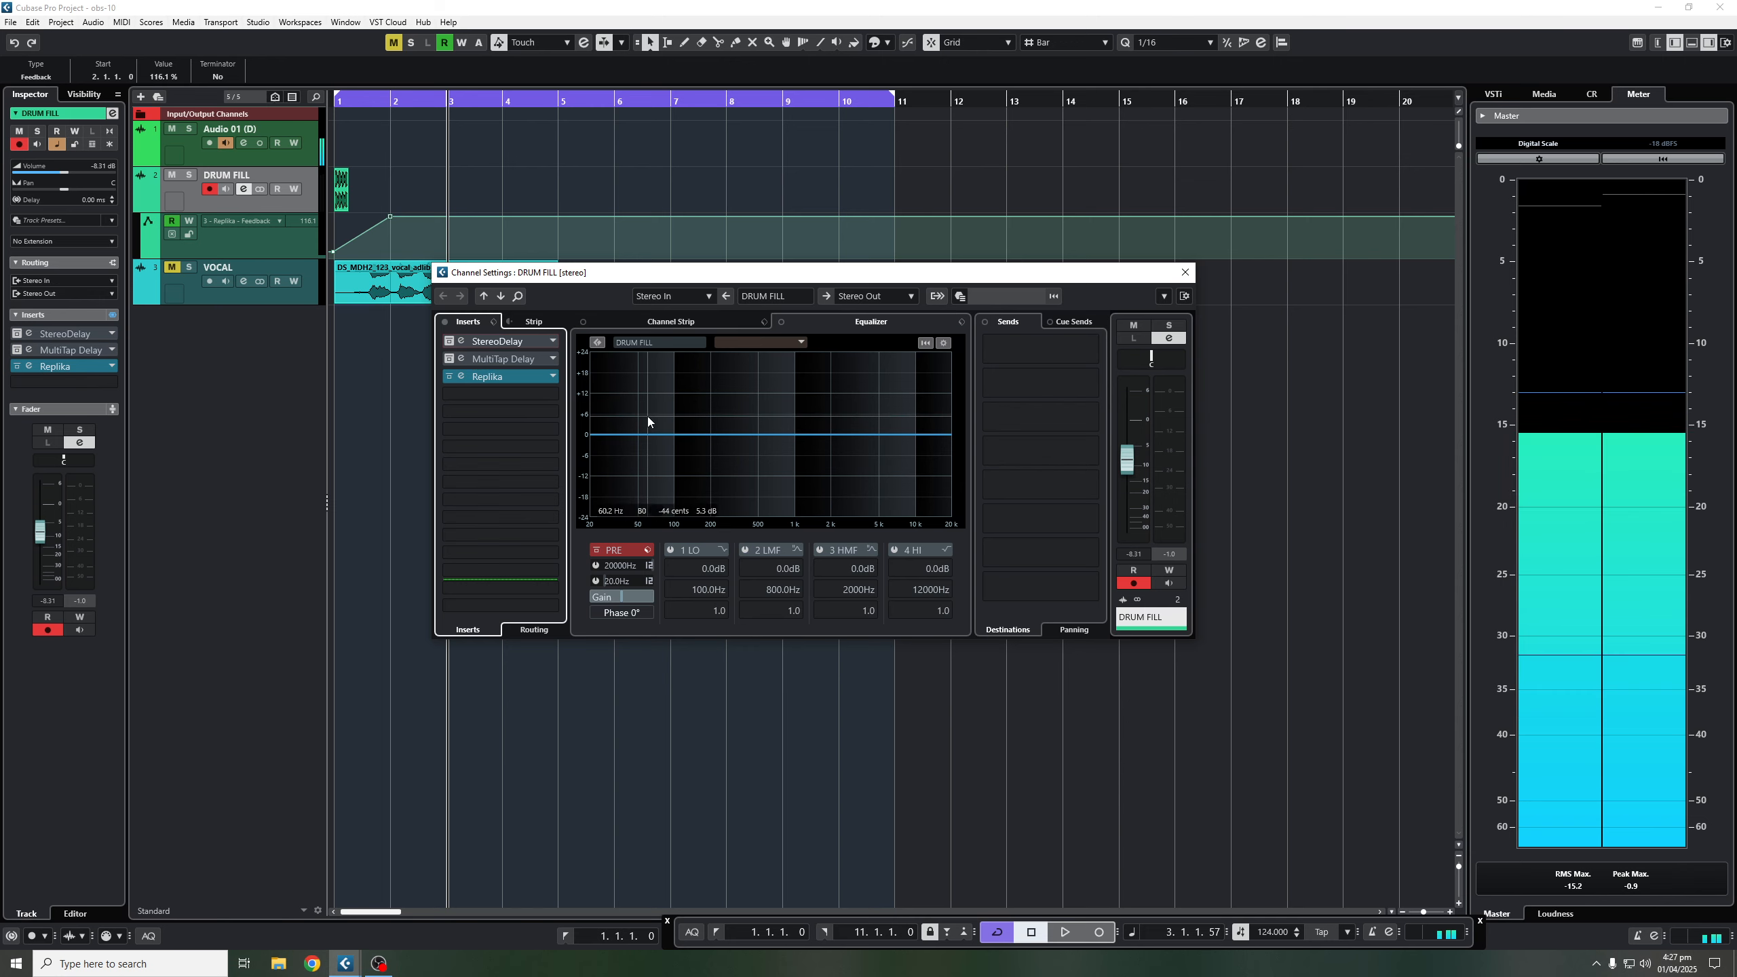
{"action": "key", "text": "space"}
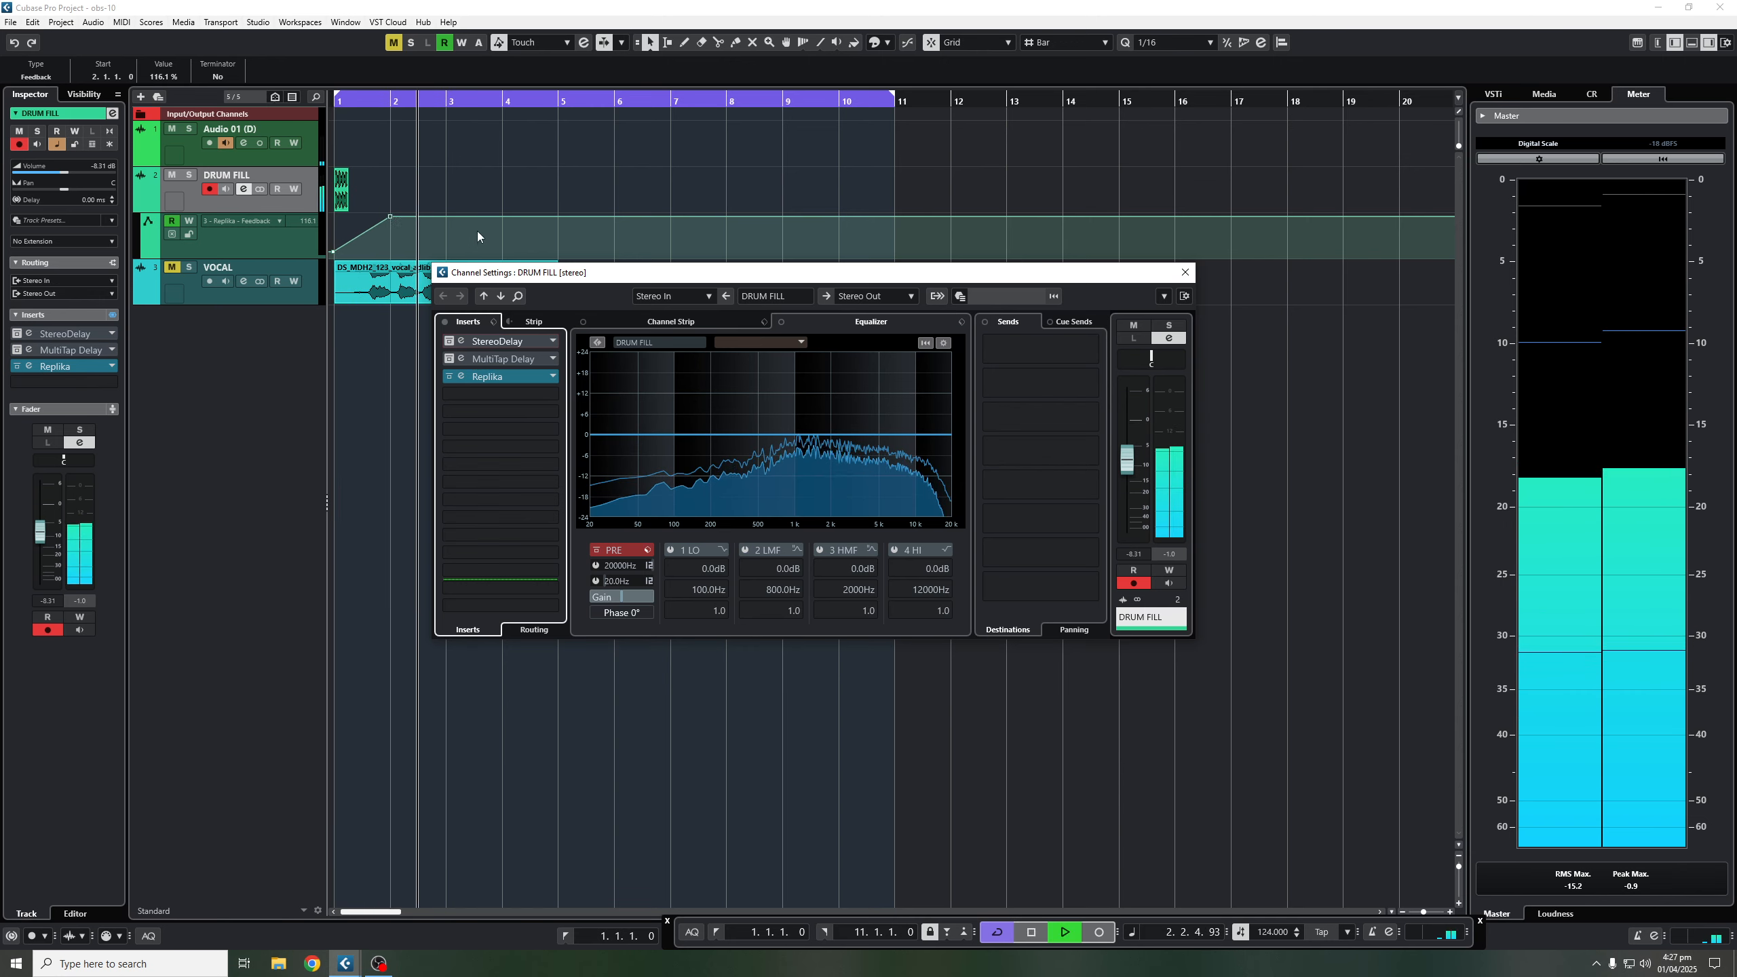
Extend the Feedback automation with low points at bars 3 and 4 and a rise to 120 % at bar 5.
{"action": "left_click_drag", "start_coordinate": [482, 217], "coordinate": [562, 213]}
{"action": "left_click", "coordinate": [504, 256]}
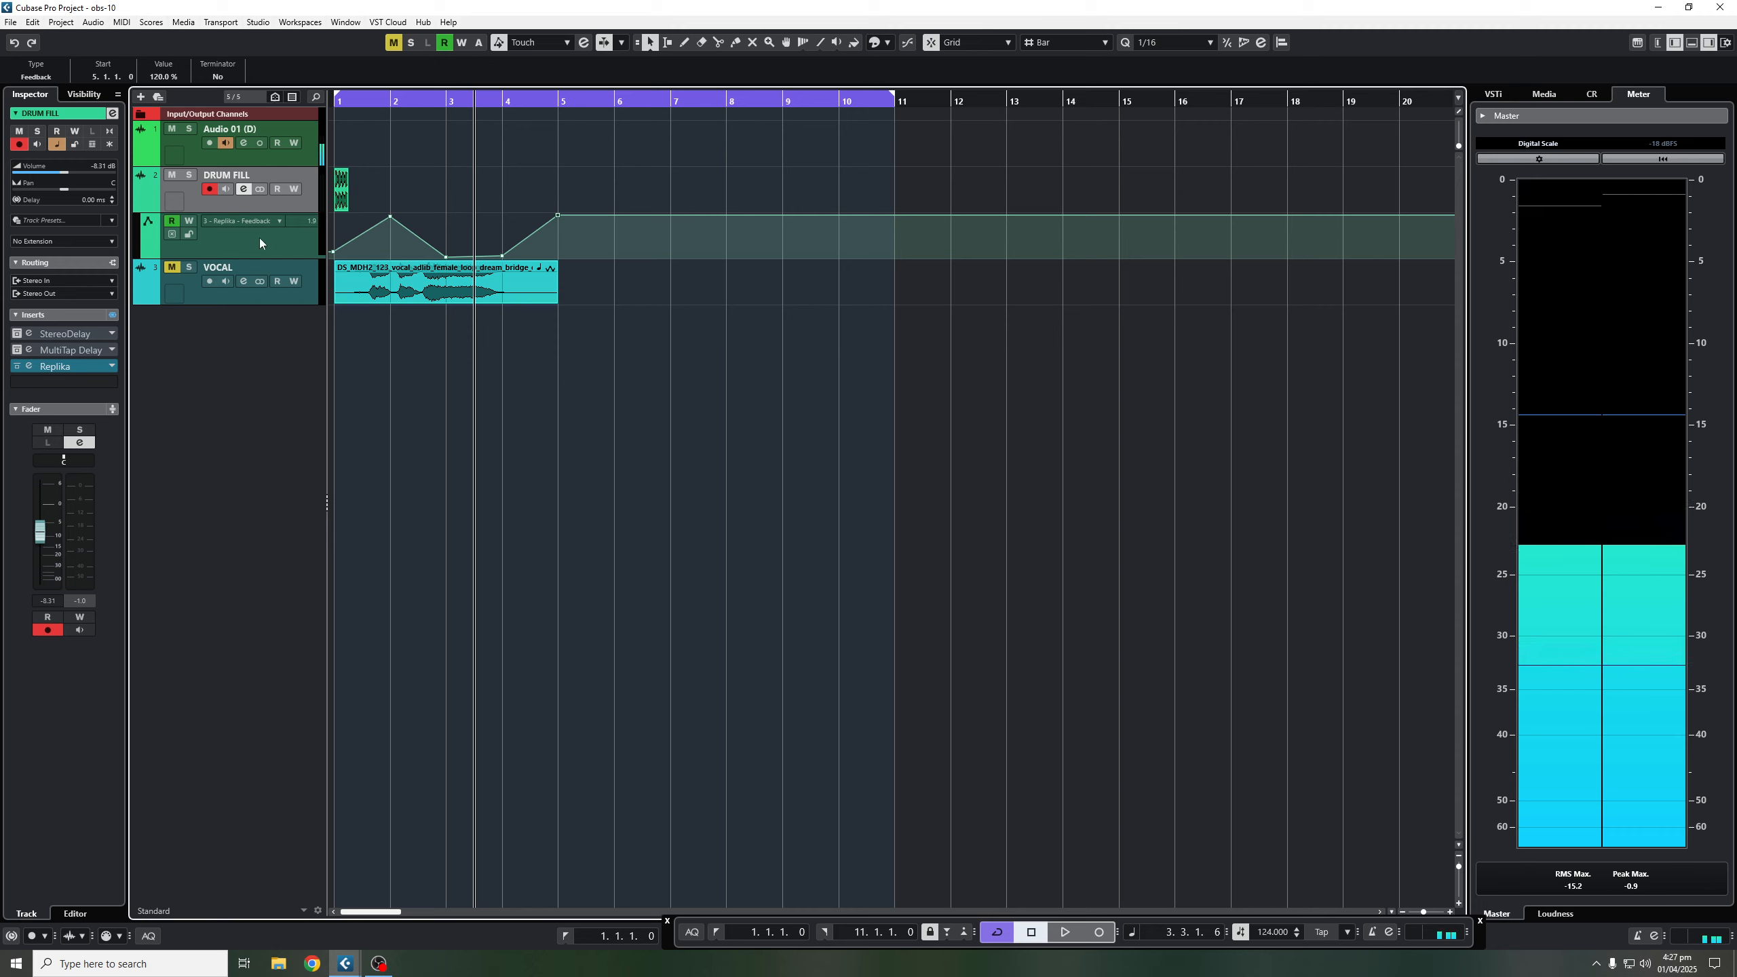
Mute the DRUM FILL track, unmute the VOCAL track and play the vocal loop.
{"action": "left_click", "coordinate": [171, 266]}
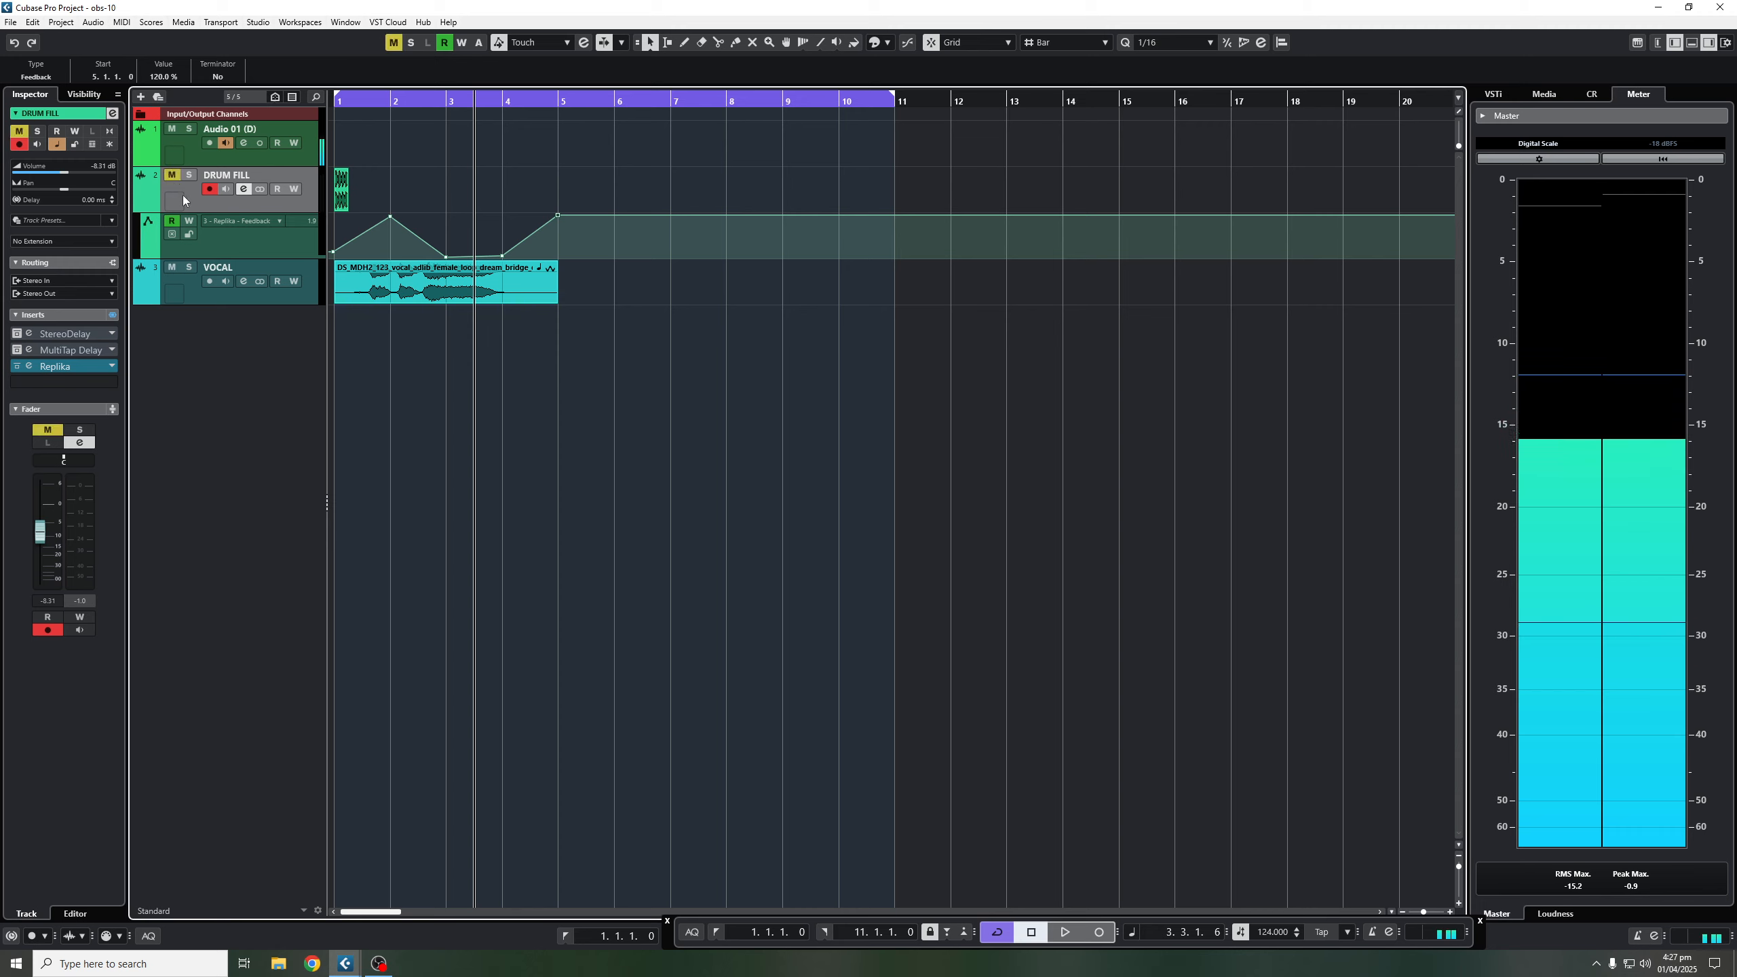
{"action": "key", "text": "KP_Decimal"}
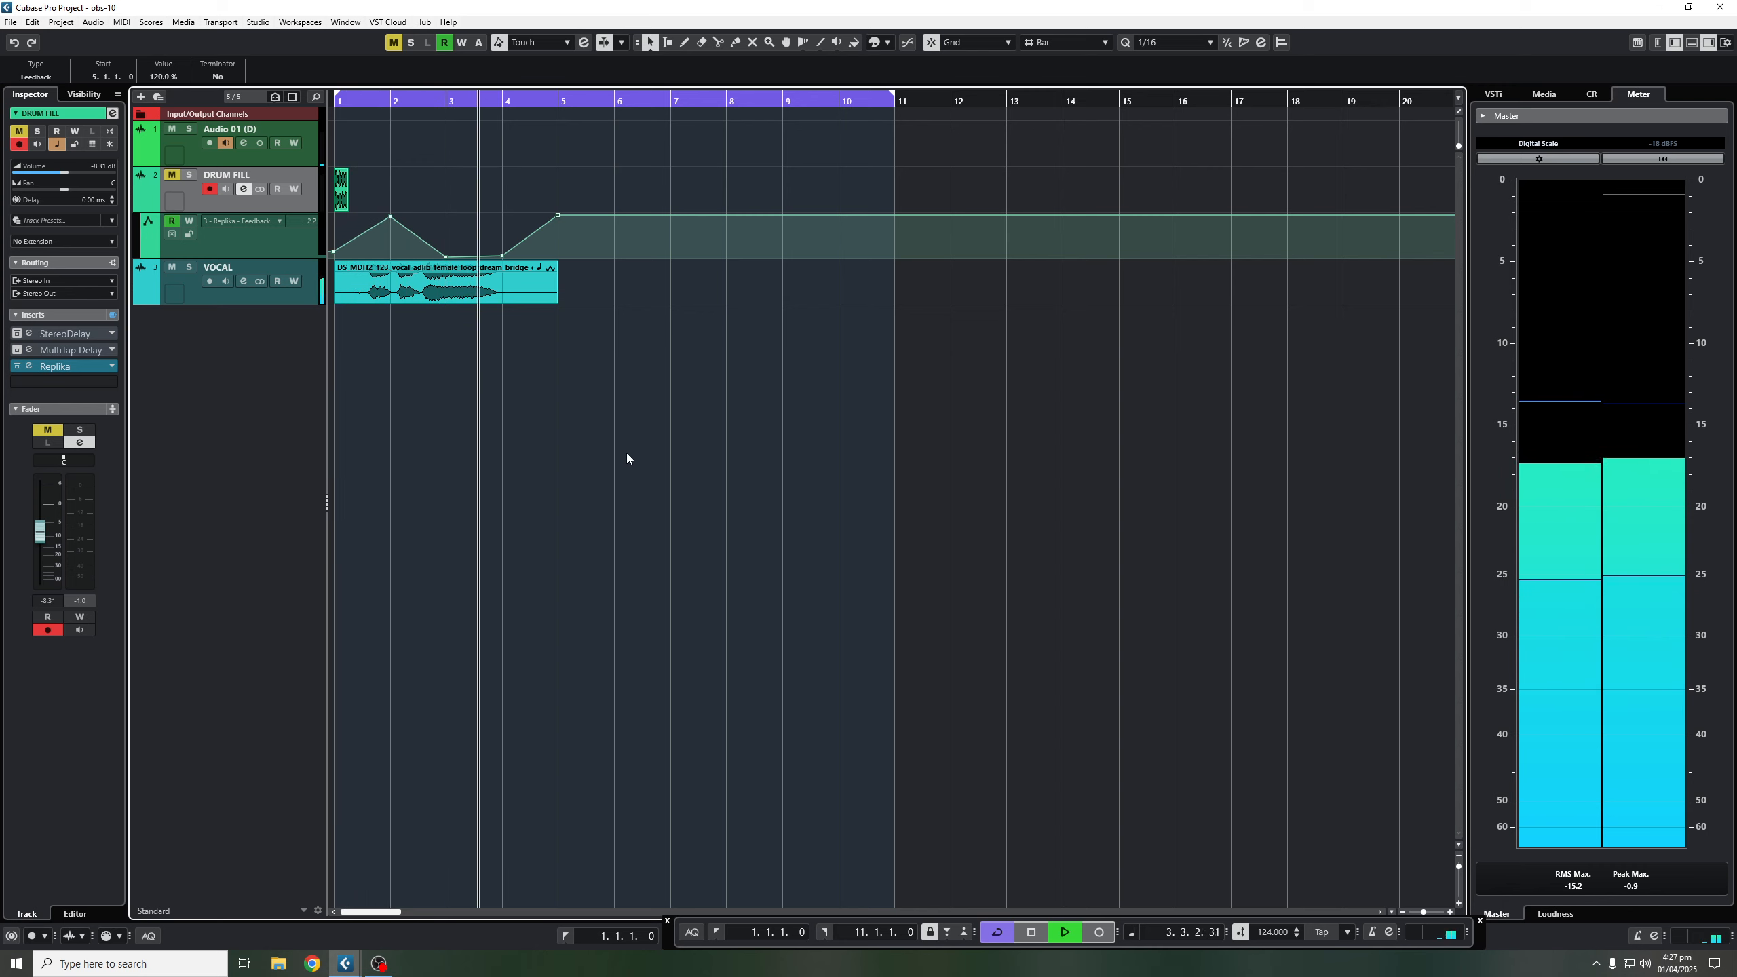
{"action": "key", "text": "space"}
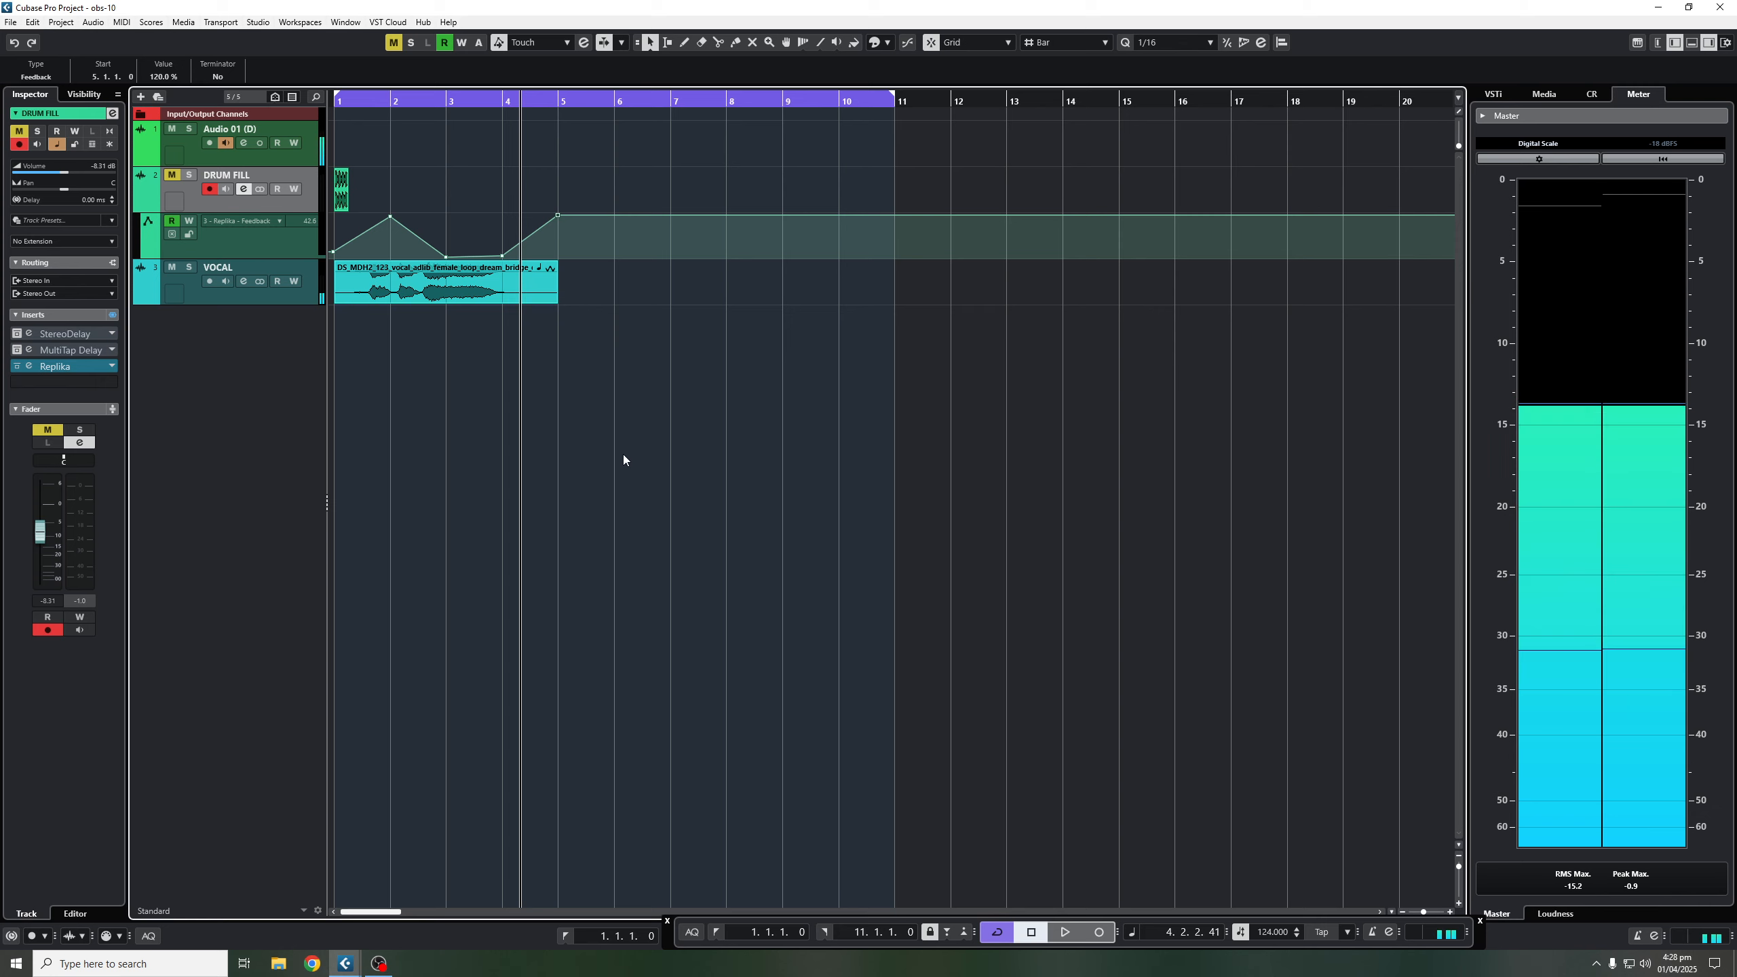
{"action": "left_click", "coordinate": [429, 304]}
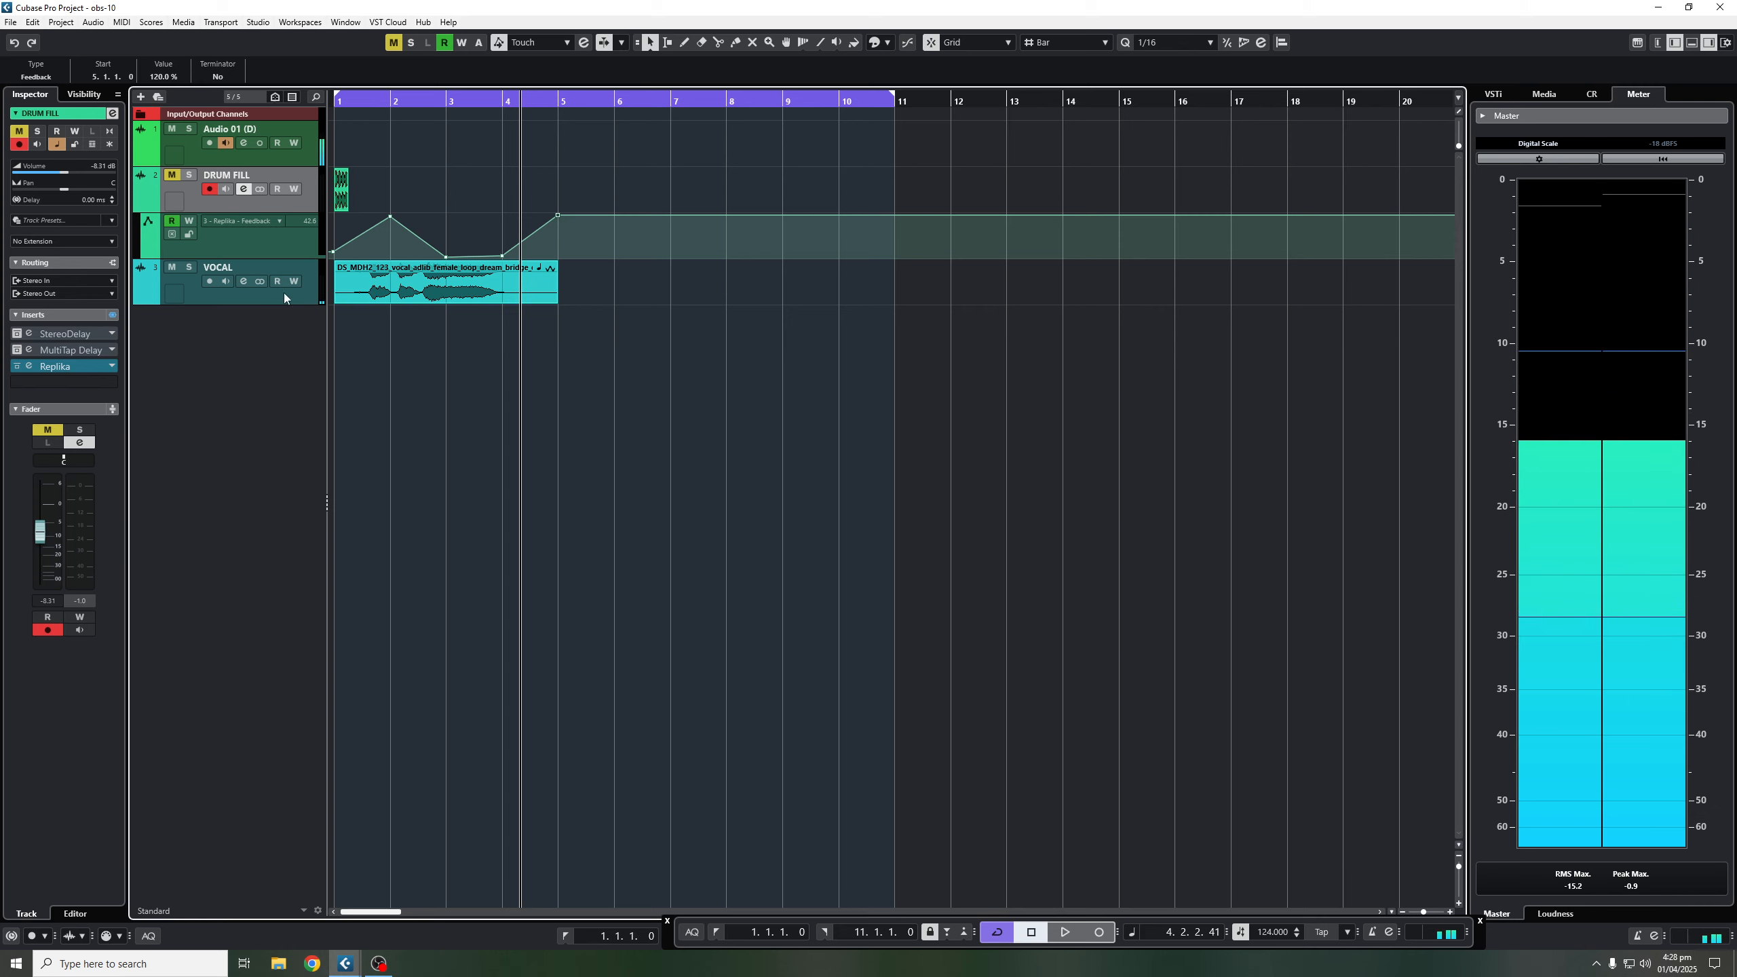
Add a stereo effect track named DELAY FX with Replika as its effect.
{"action": "right_click", "coordinate": [267, 334]}
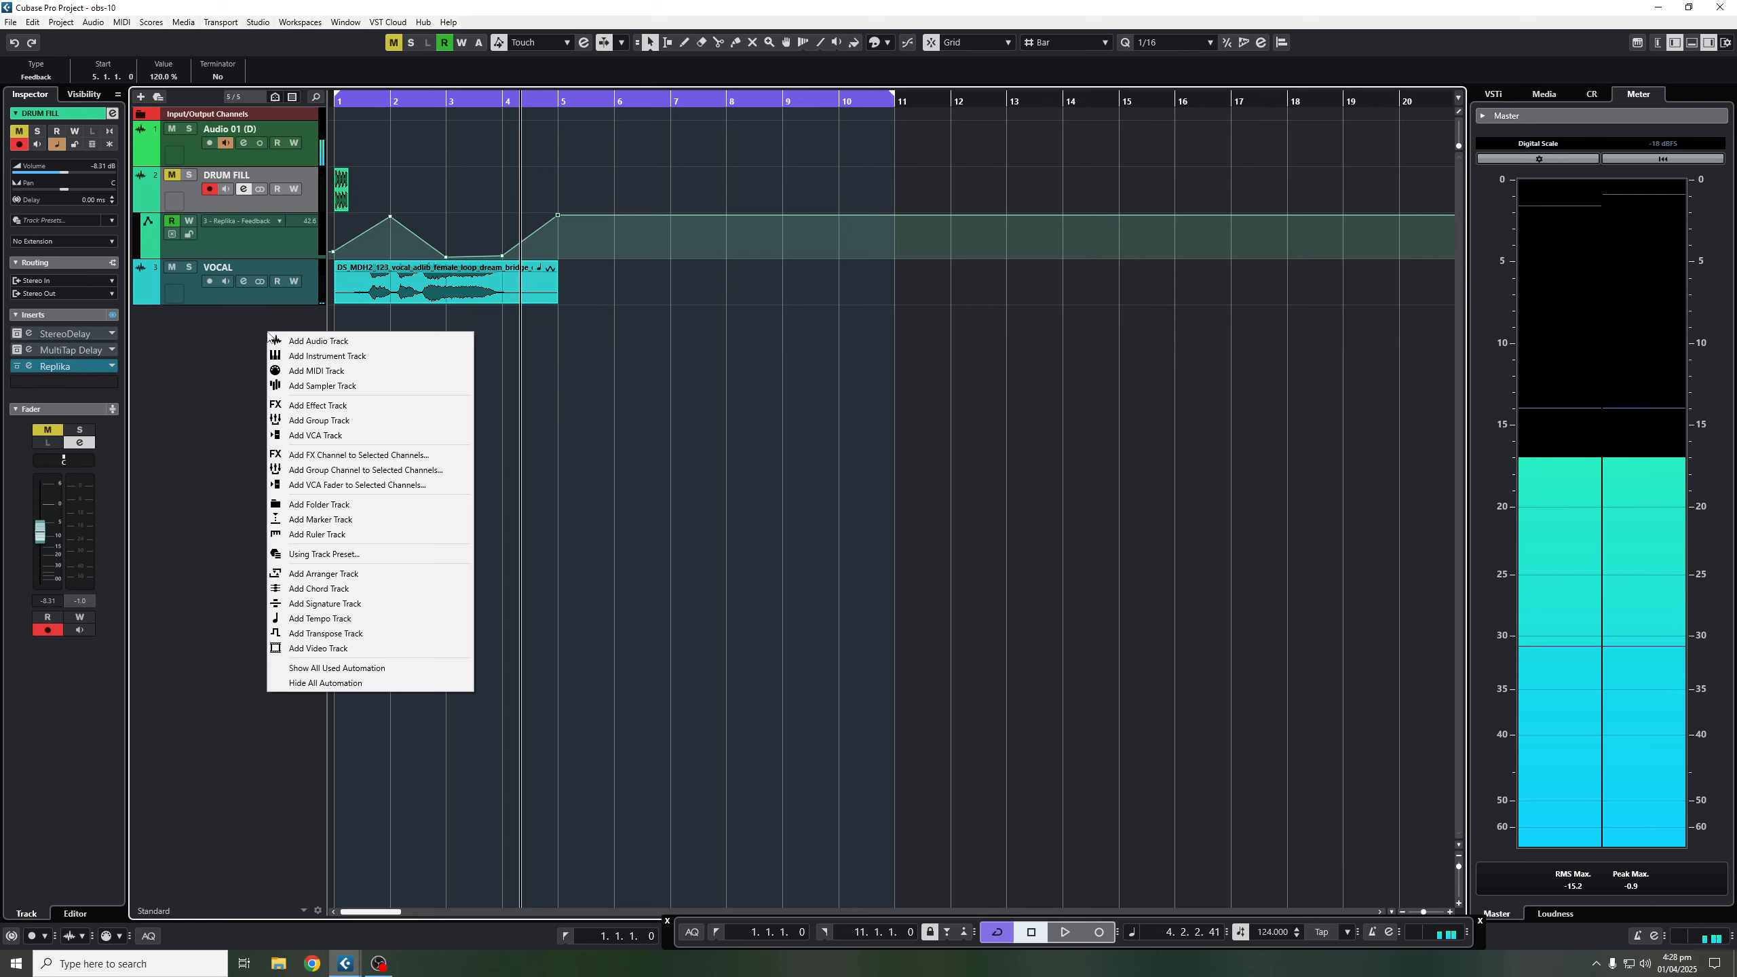
{"action": "left_click", "coordinate": [360, 407]}
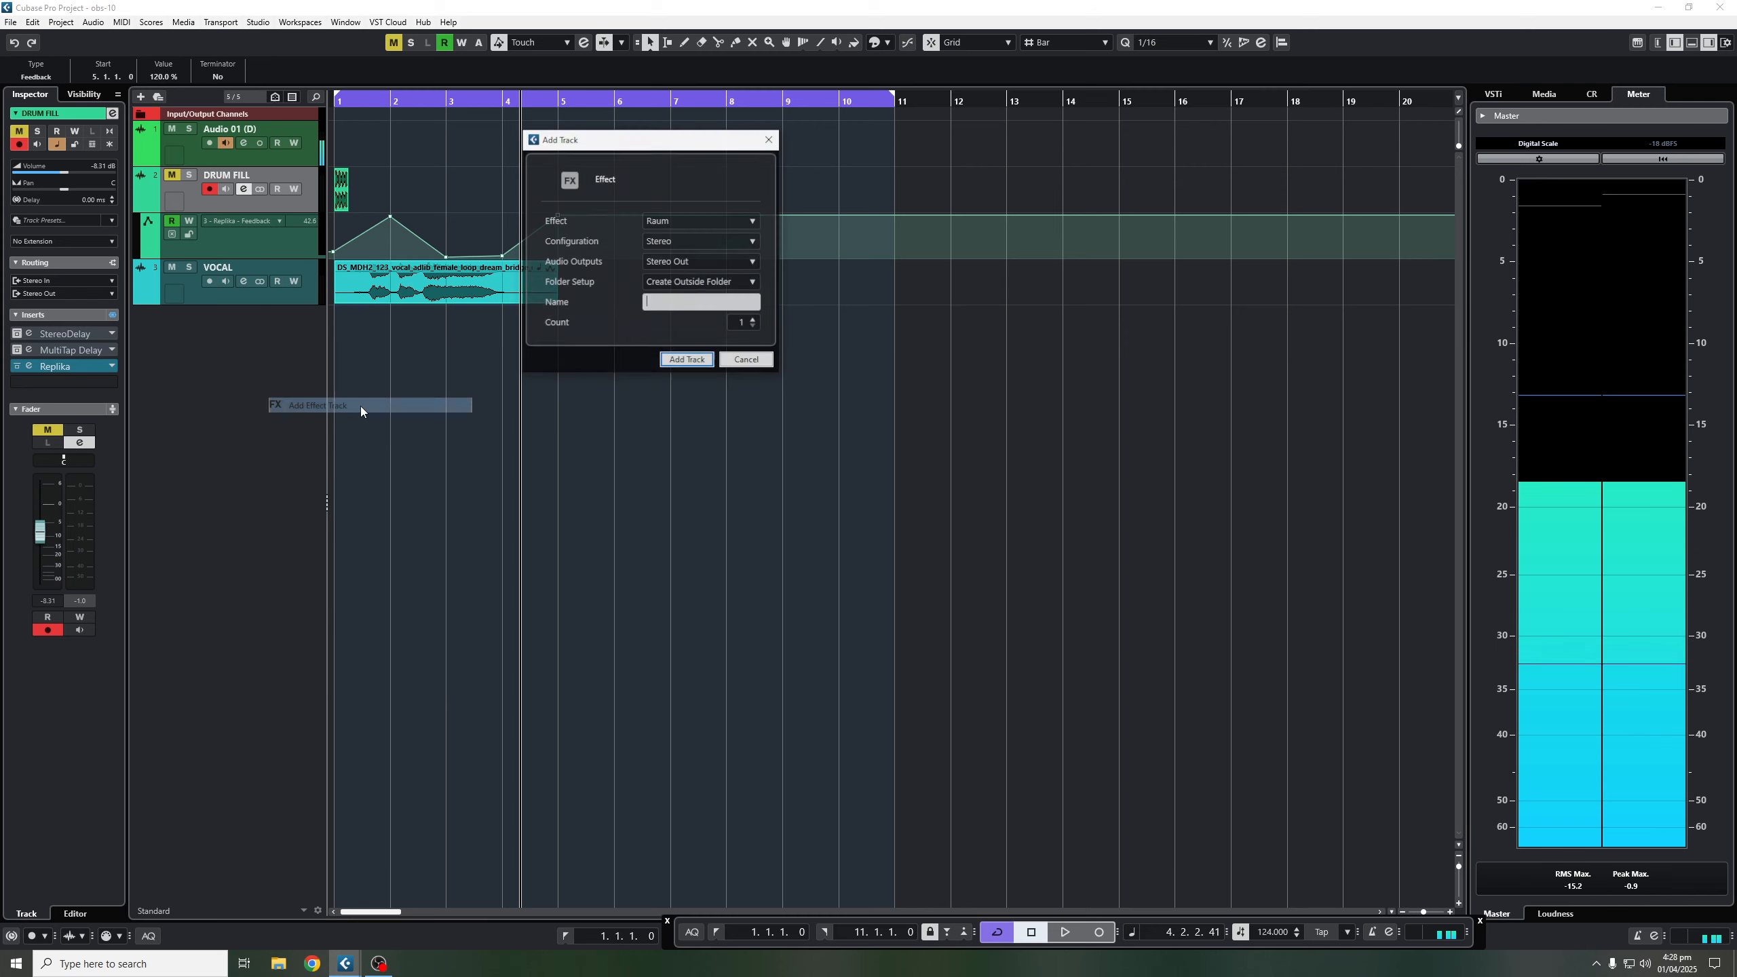
{"action": "left_click", "coordinate": [671, 221]}
{"action": "type", "text": "REPLI"}
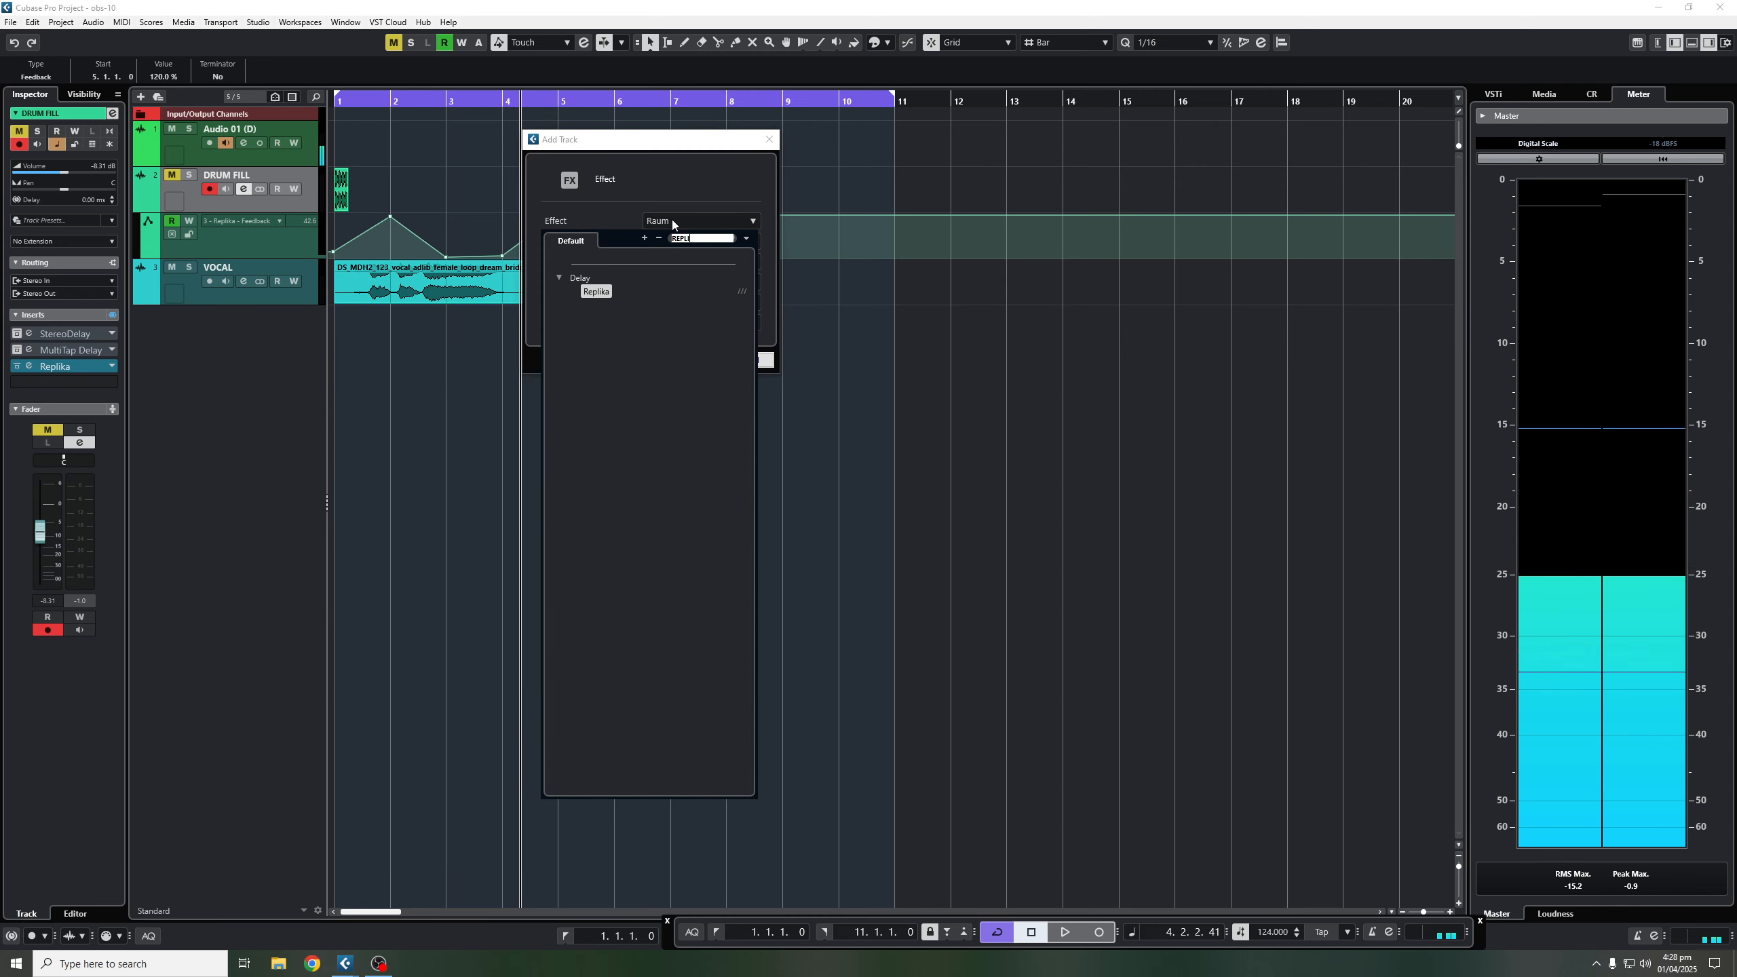
{"action": "left_click", "coordinate": [596, 291]}
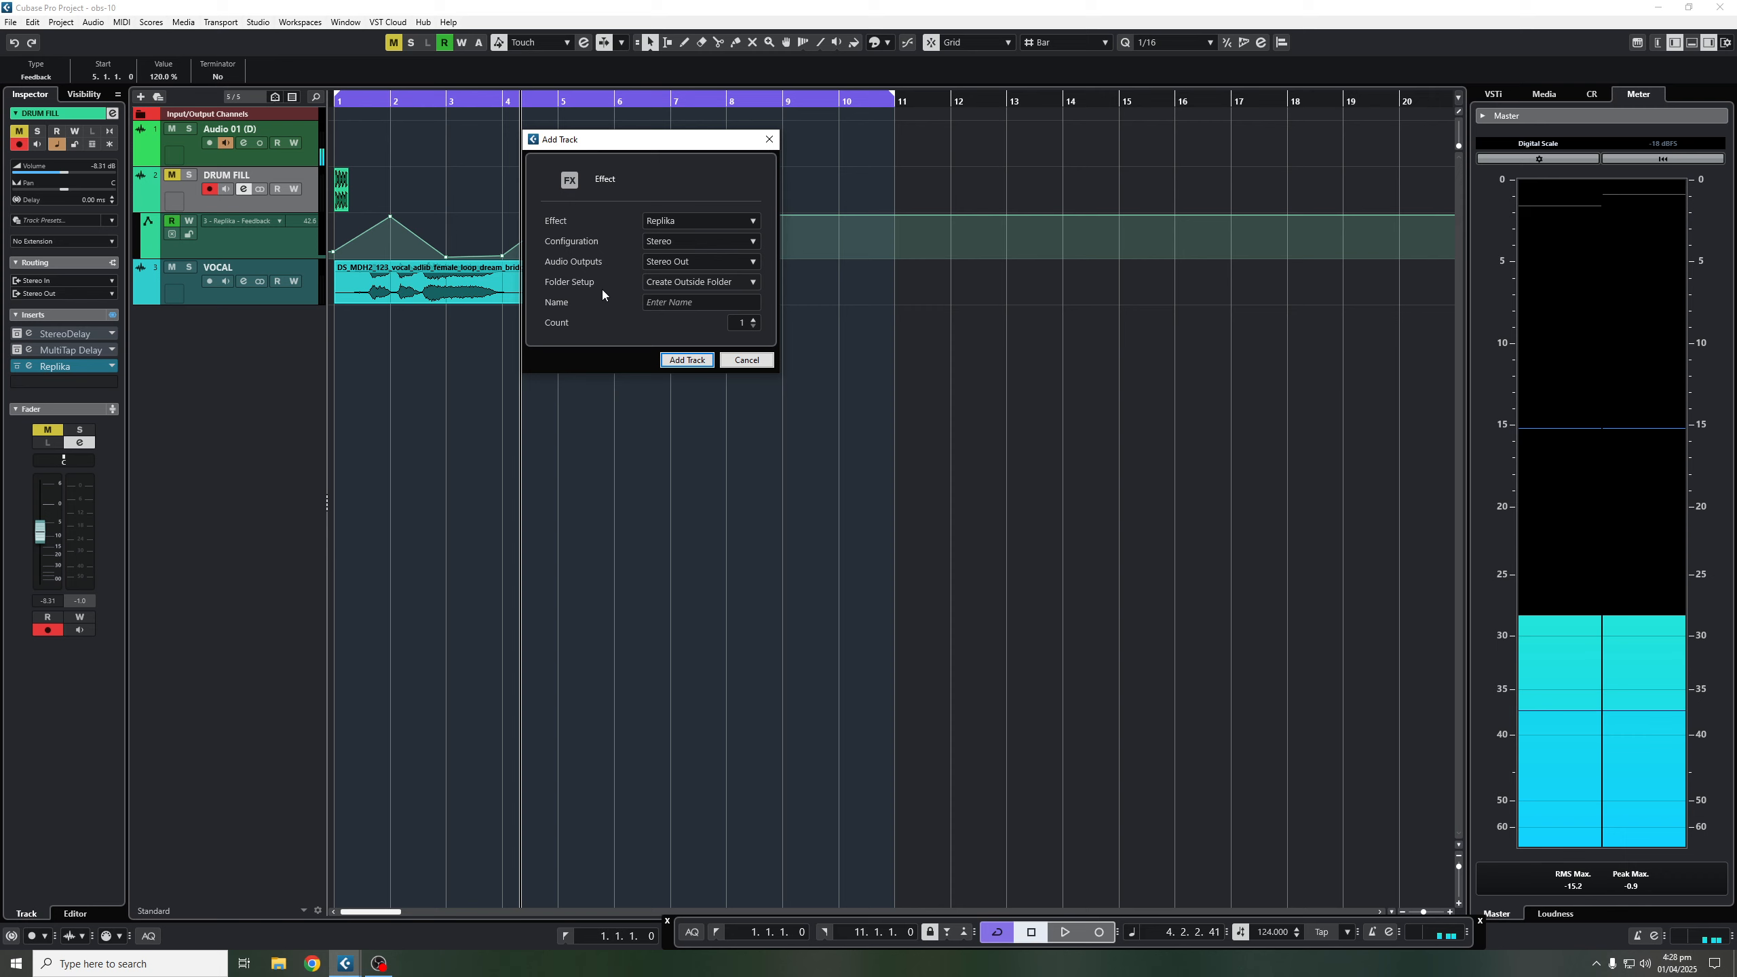
{"action": "left_click", "coordinate": [673, 302]}
{"action": "type", "text": "DELAY "}
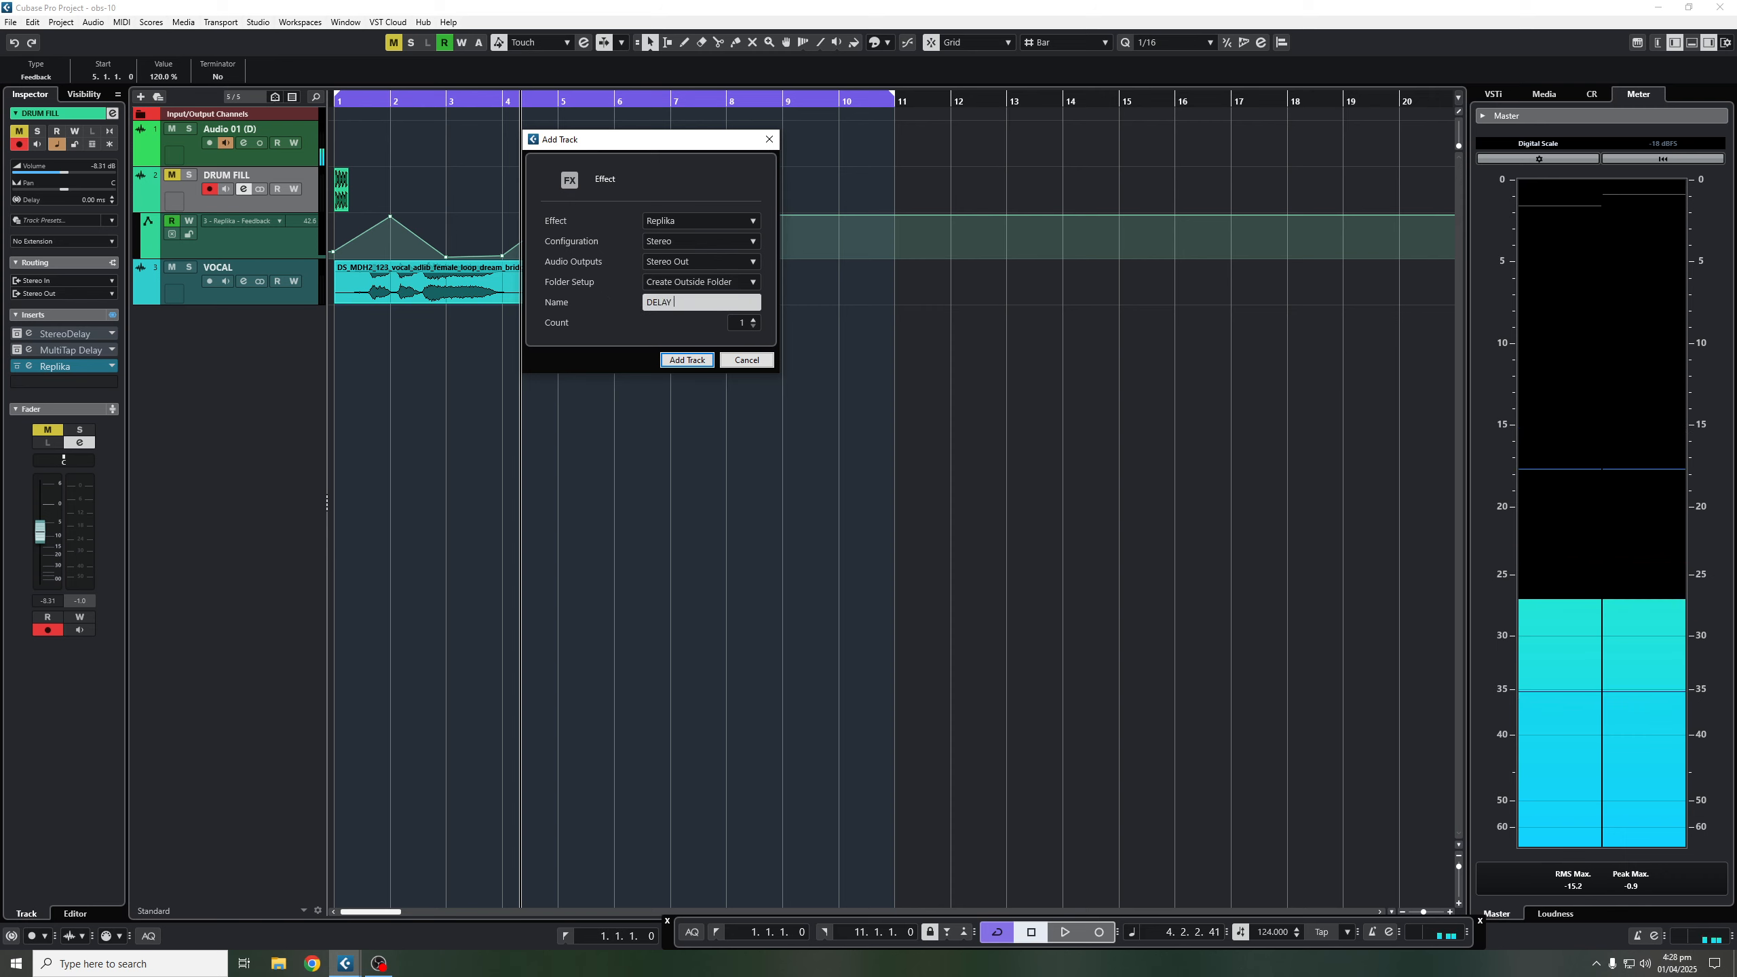
{"action": "type", "text": "FX"}
{"action": "key", "text": "Return"}
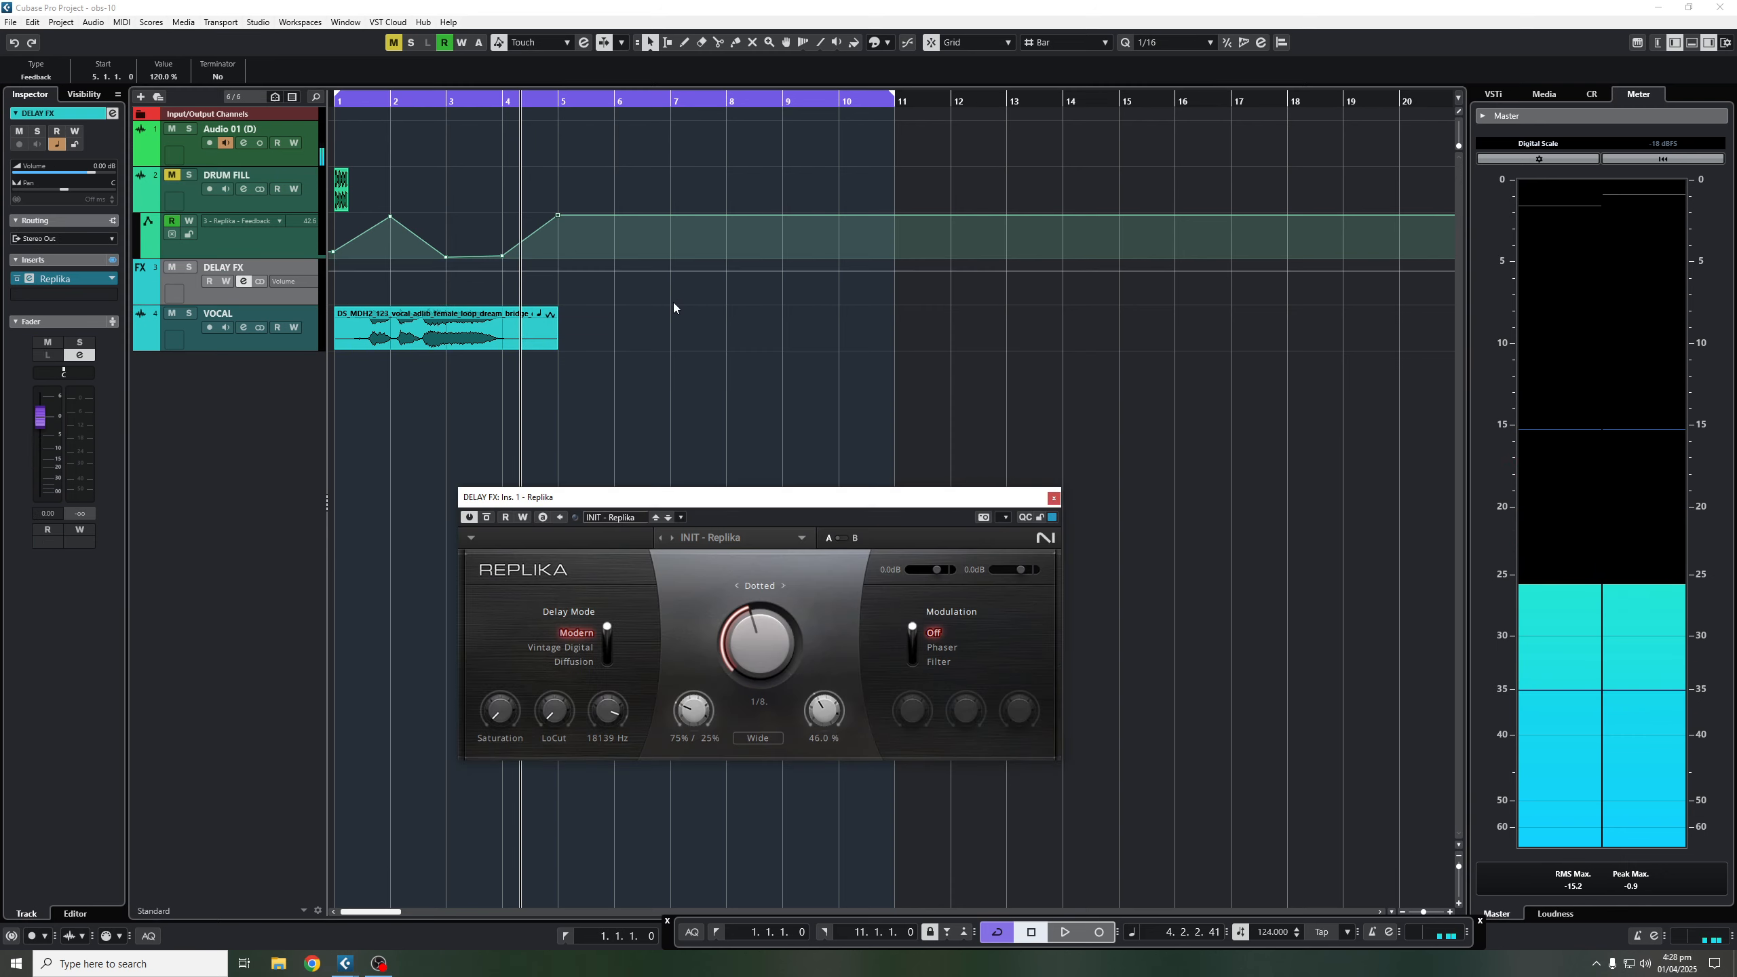
Add an active send from the VOCAL channel to DELAY FX and close Replika's editor and the channel settings.
{"action": "left_click", "coordinate": [285, 342]}
{"action": "left_click", "coordinate": [240, 329]}
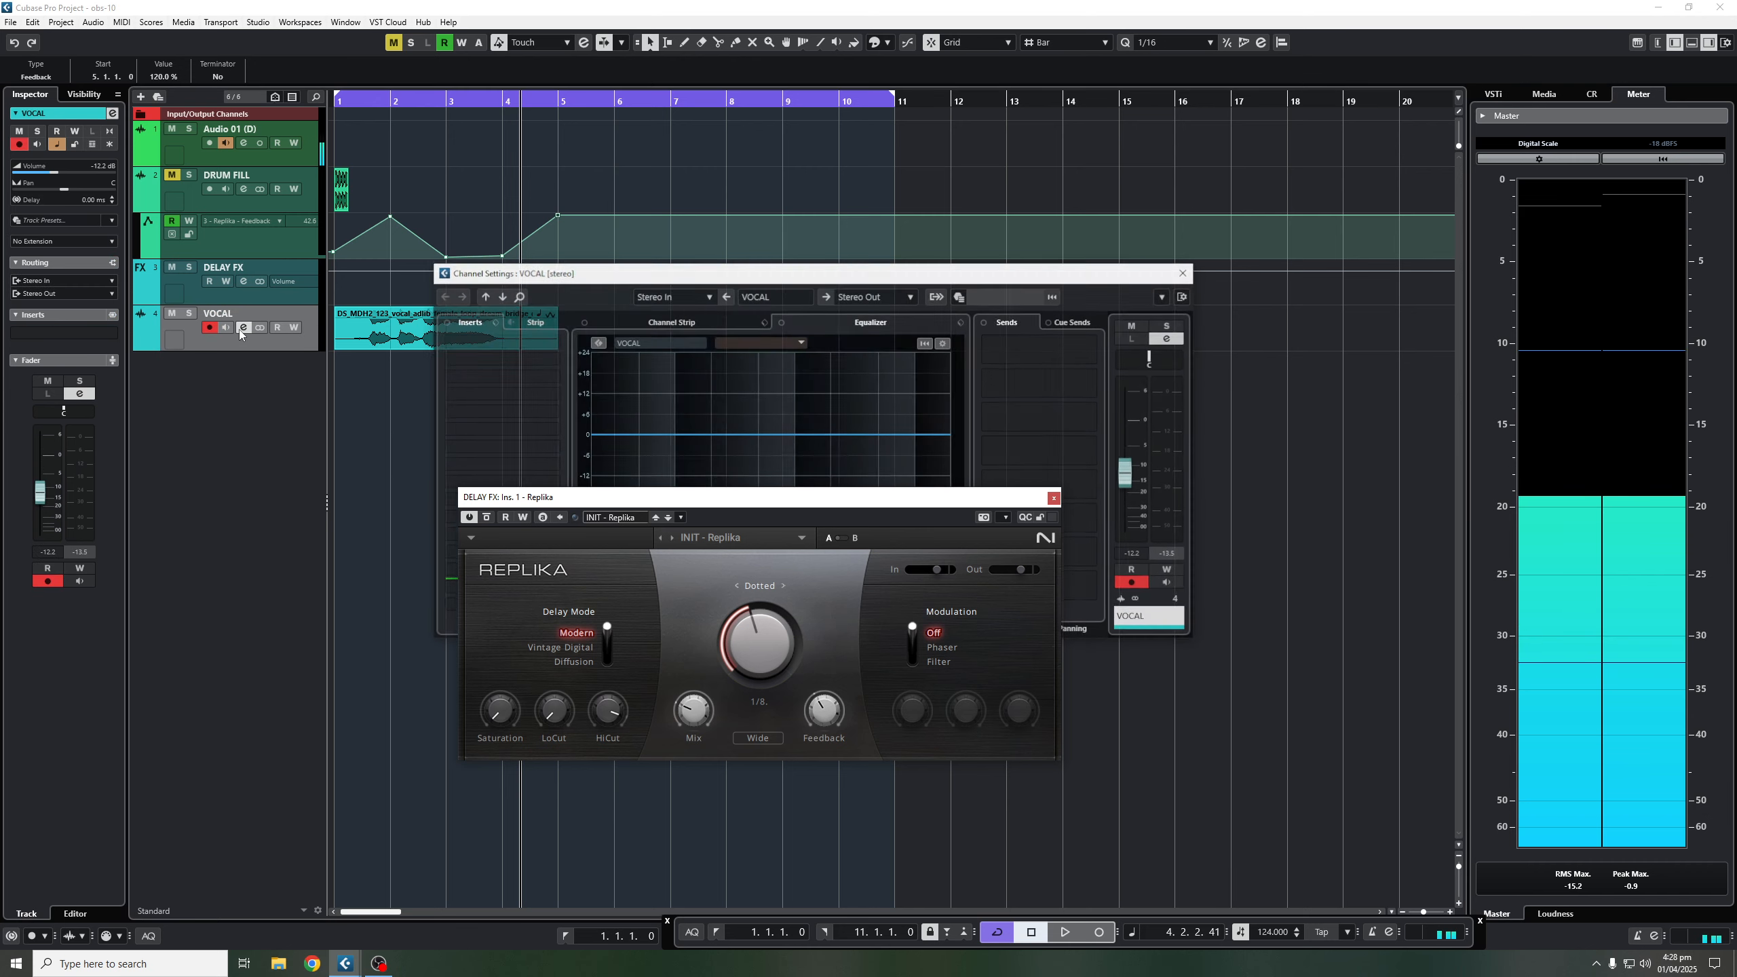
{"action": "left_click", "coordinate": [1020, 350]}
{"action": "left_click", "coordinate": [1034, 417]}
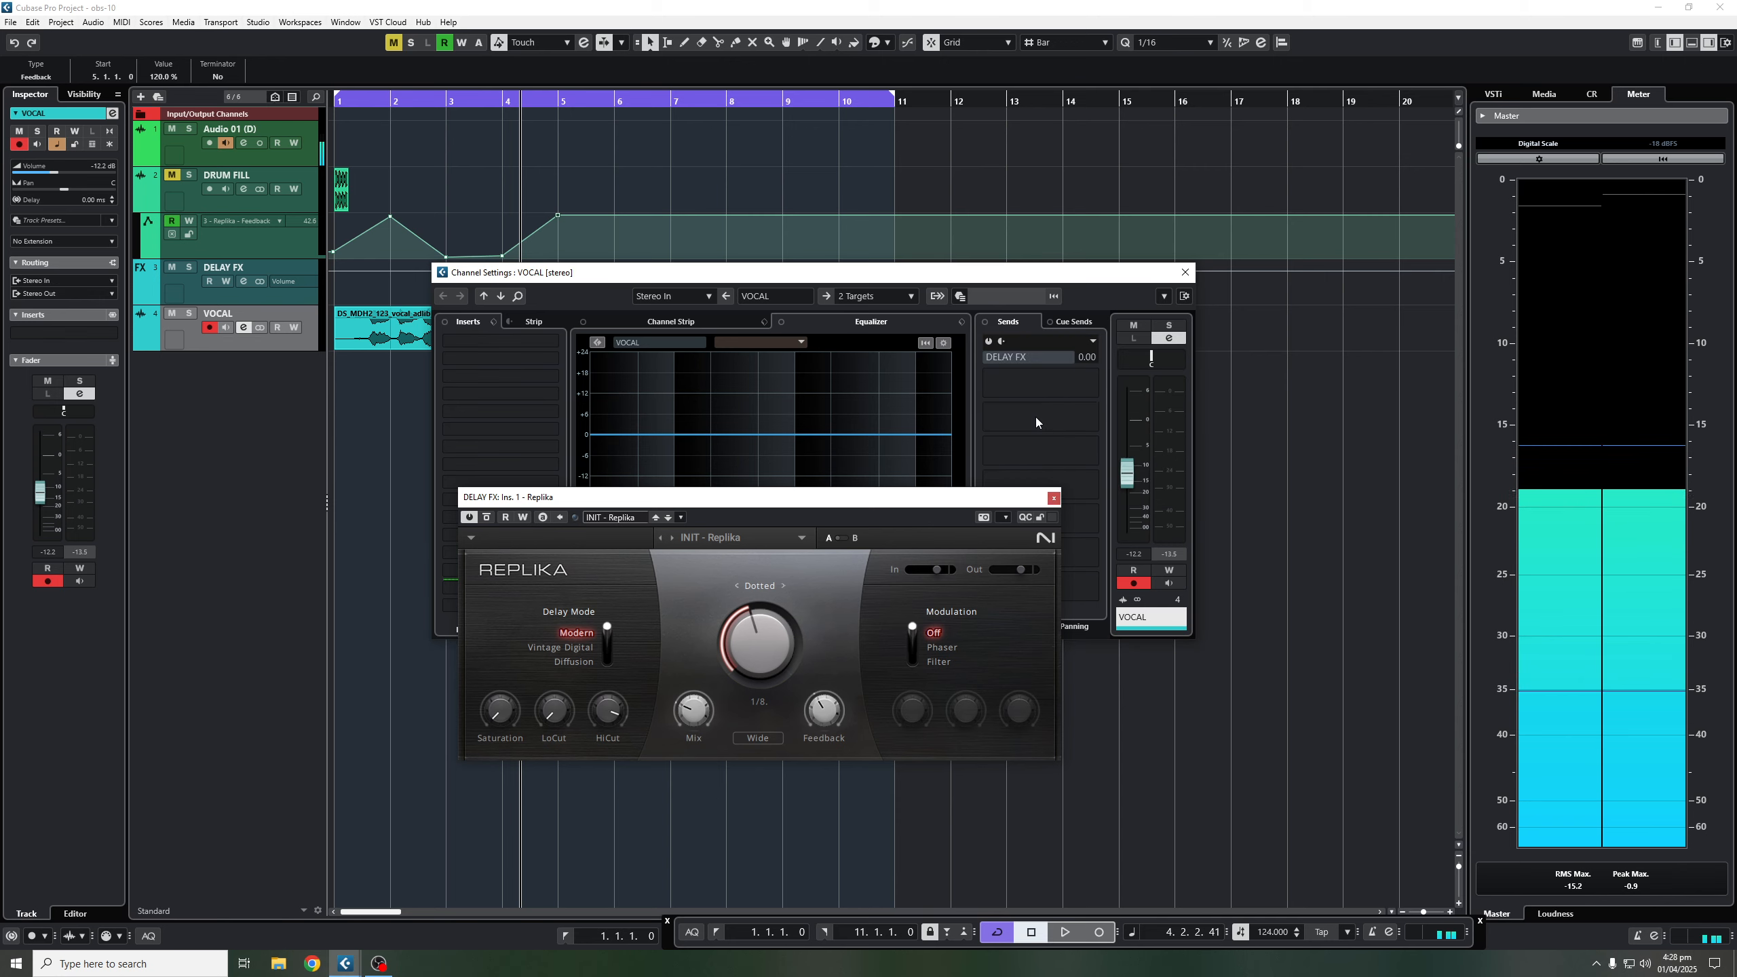
{"action": "left_click", "coordinate": [990, 345]}
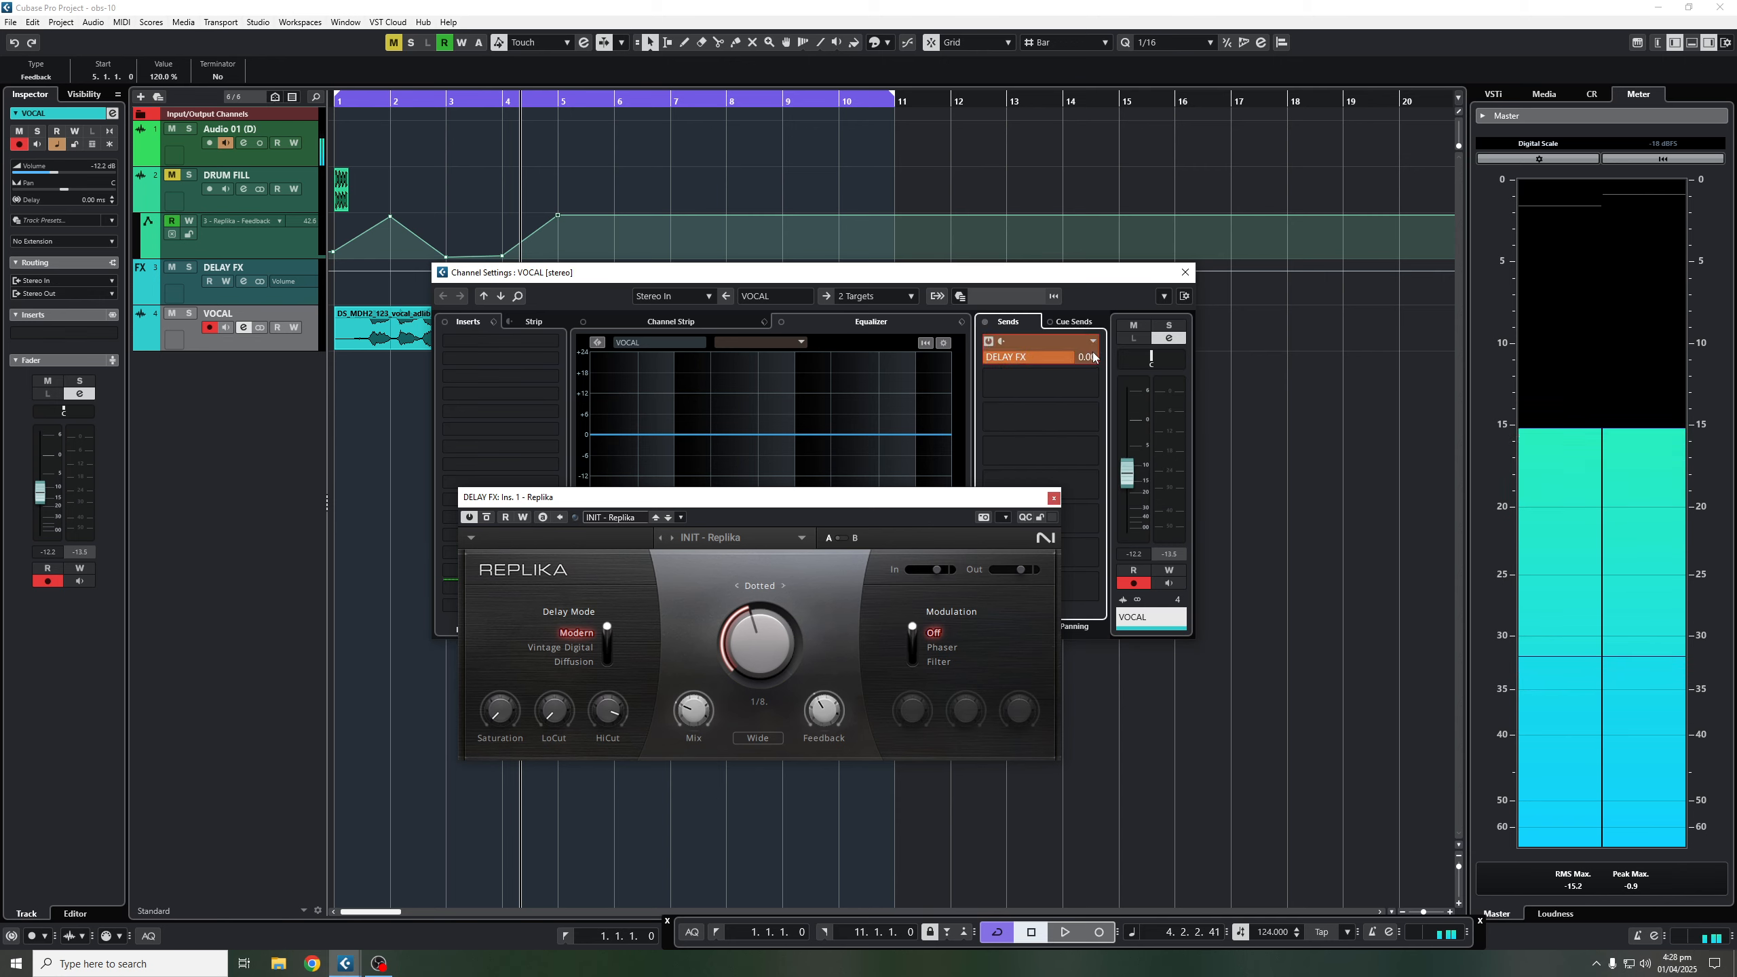
{"action": "left_click", "coordinate": [1053, 499]}
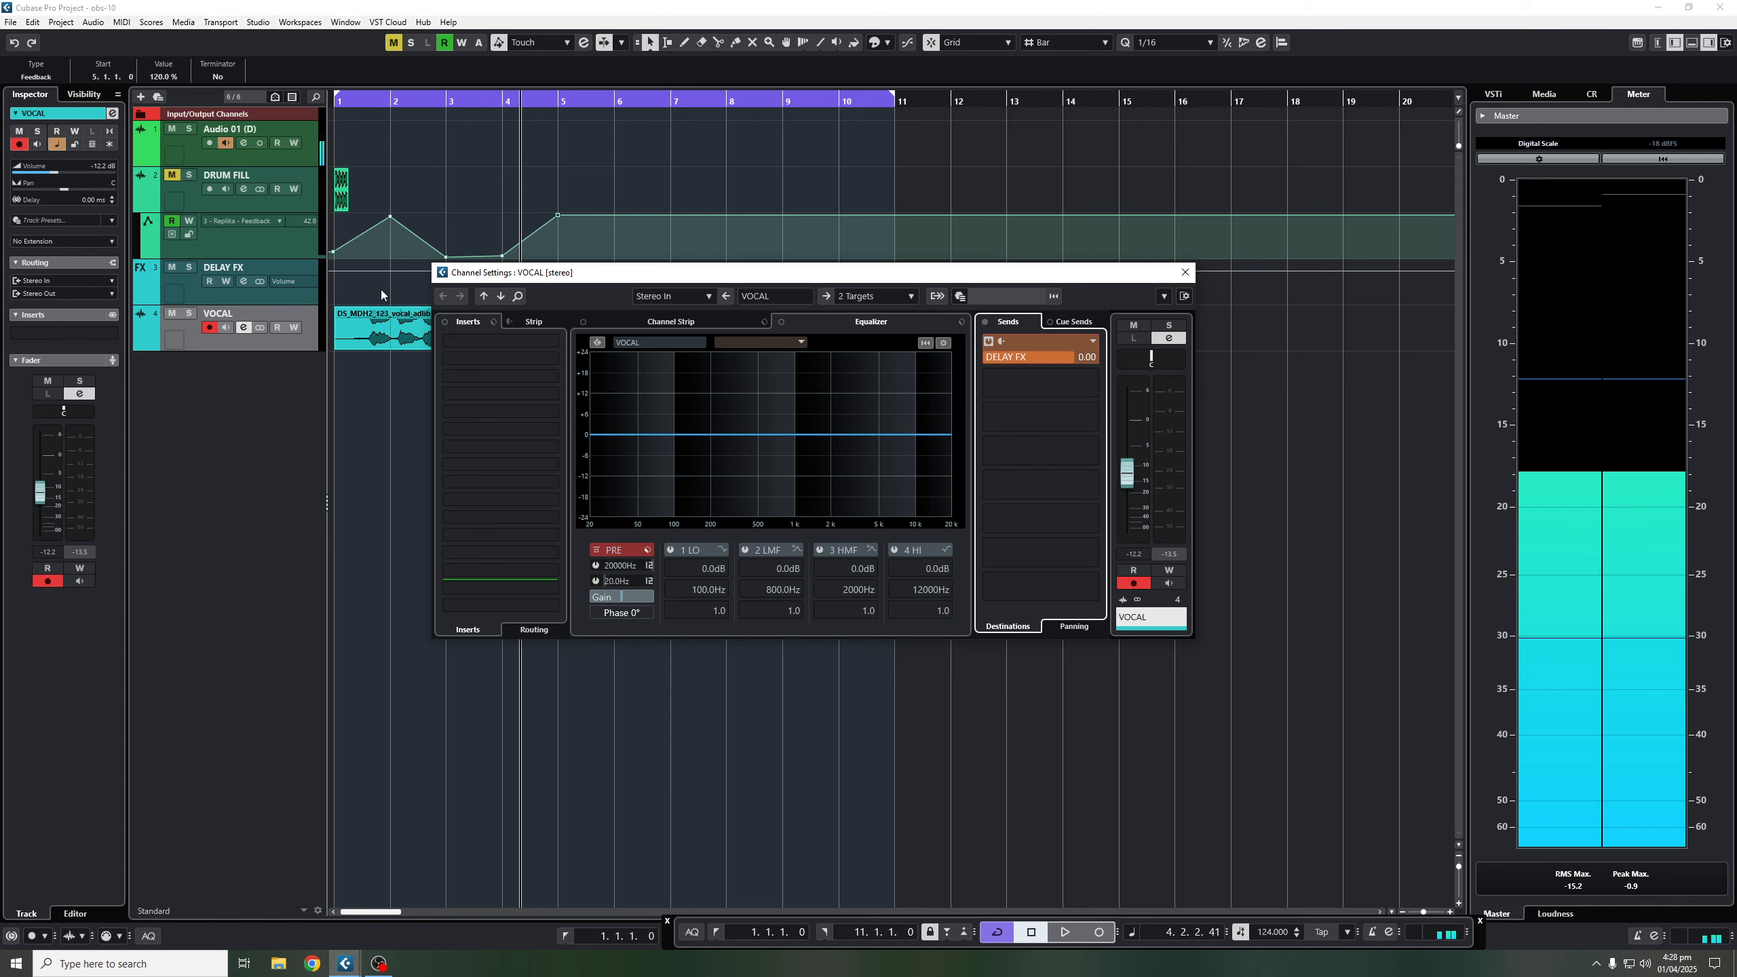
{"action": "left_click", "coordinate": [468, 359]}
{"action": "left_click", "coordinate": [525, 364]}
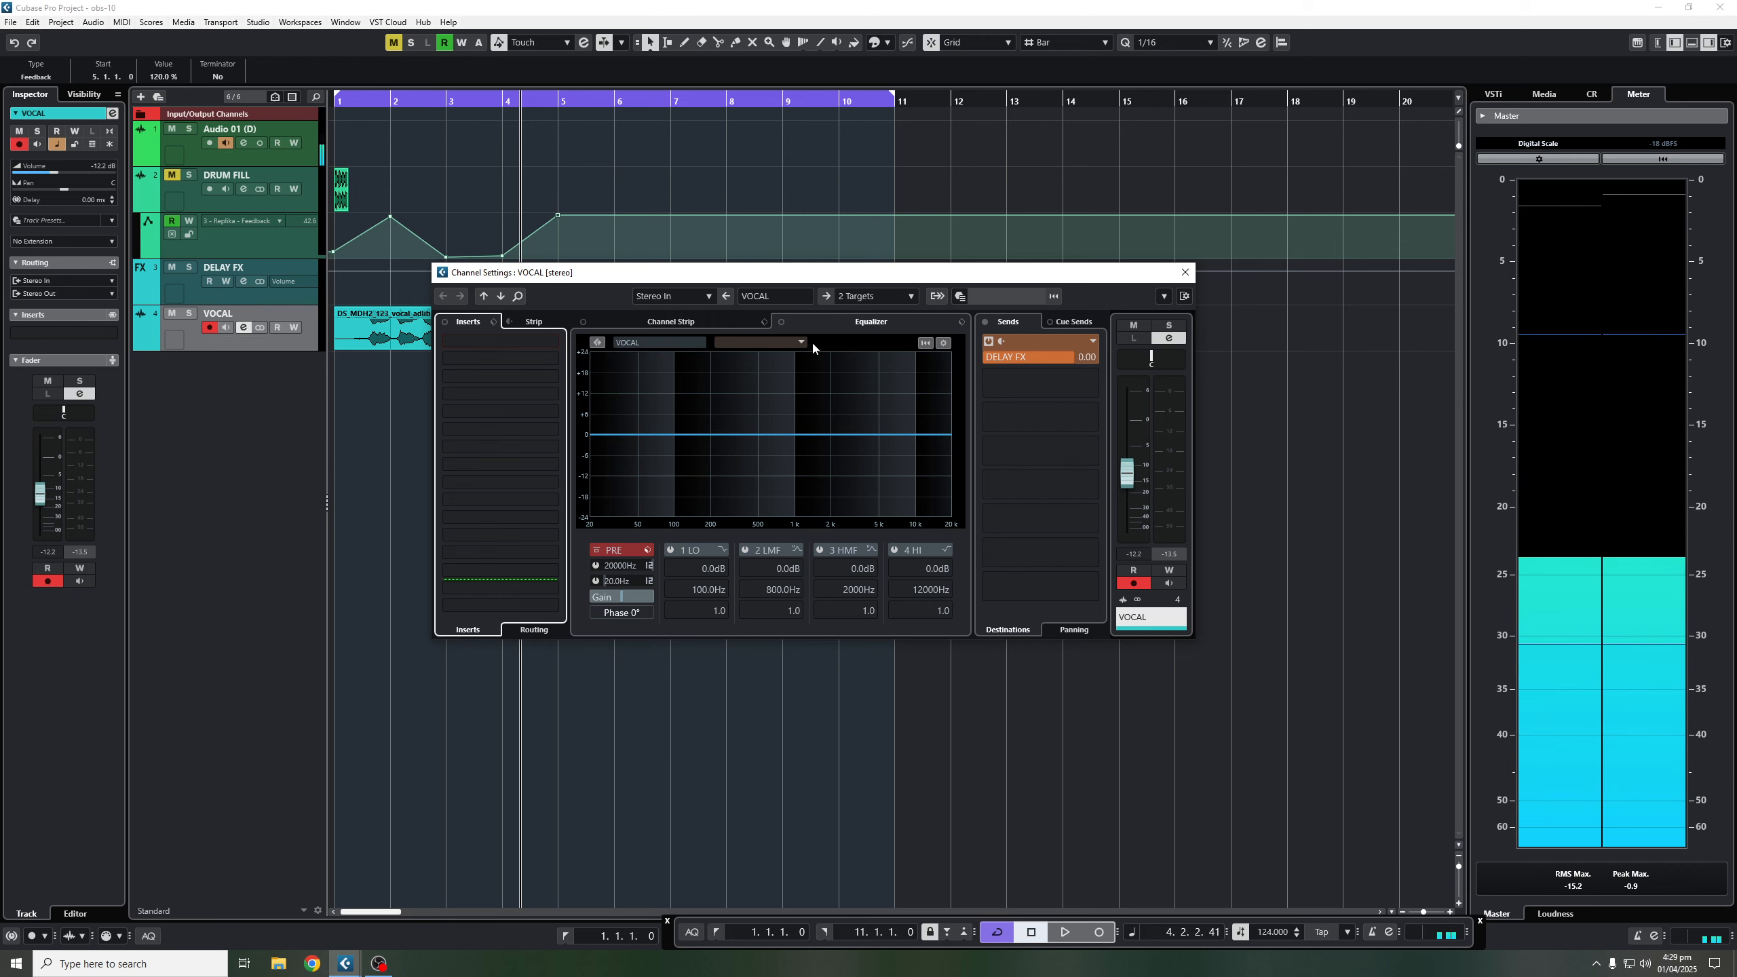
{"action": "left_click", "coordinate": [1185, 271]}
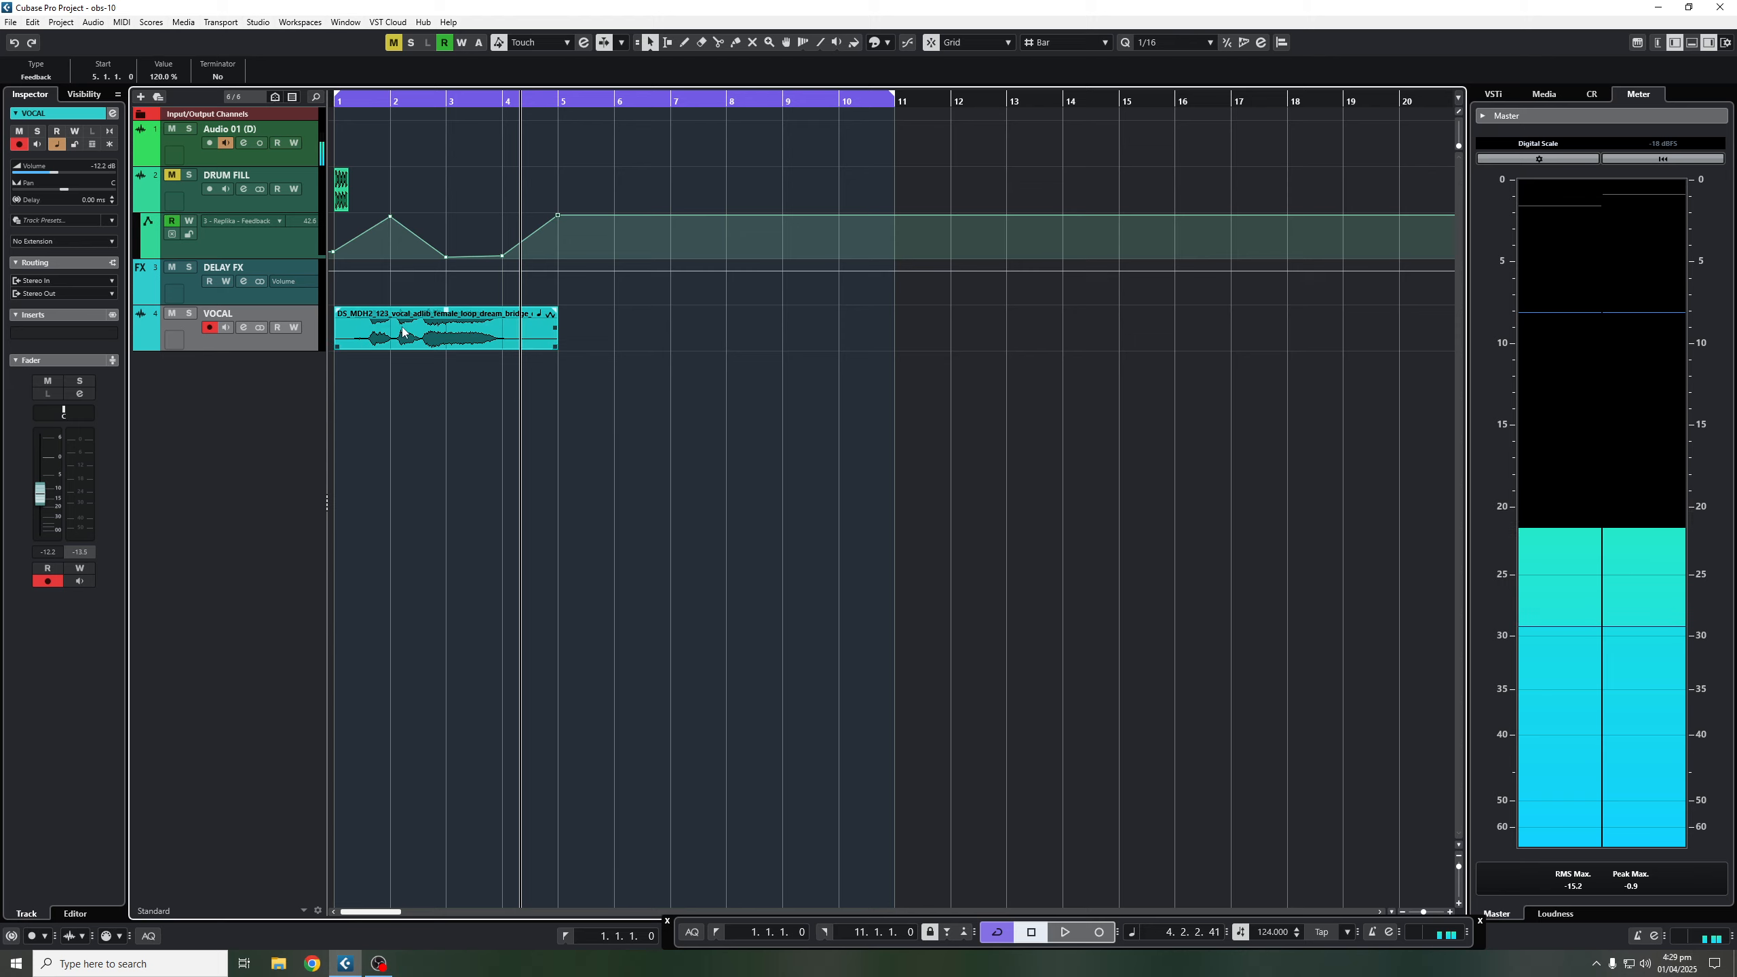
Add Compressor to the second insert slot of the DELAY FX channel.
{"action": "left_click", "coordinate": [243, 281]}
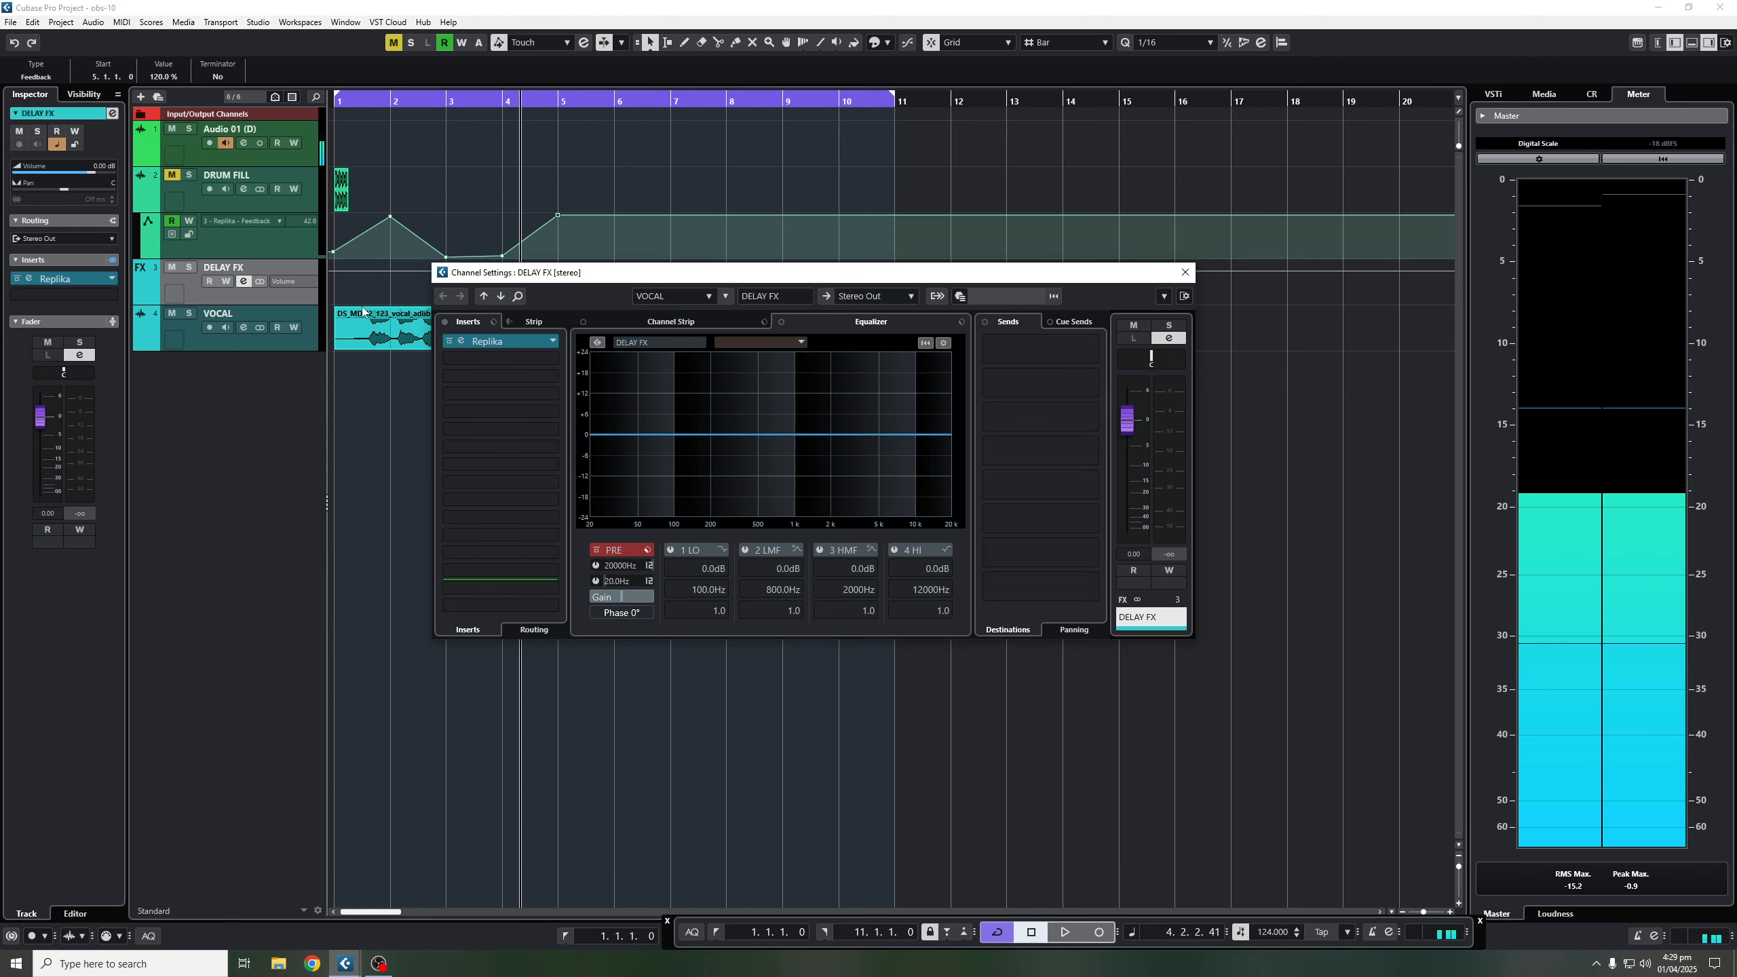
{"action": "left_click", "coordinate": [490, 360]}
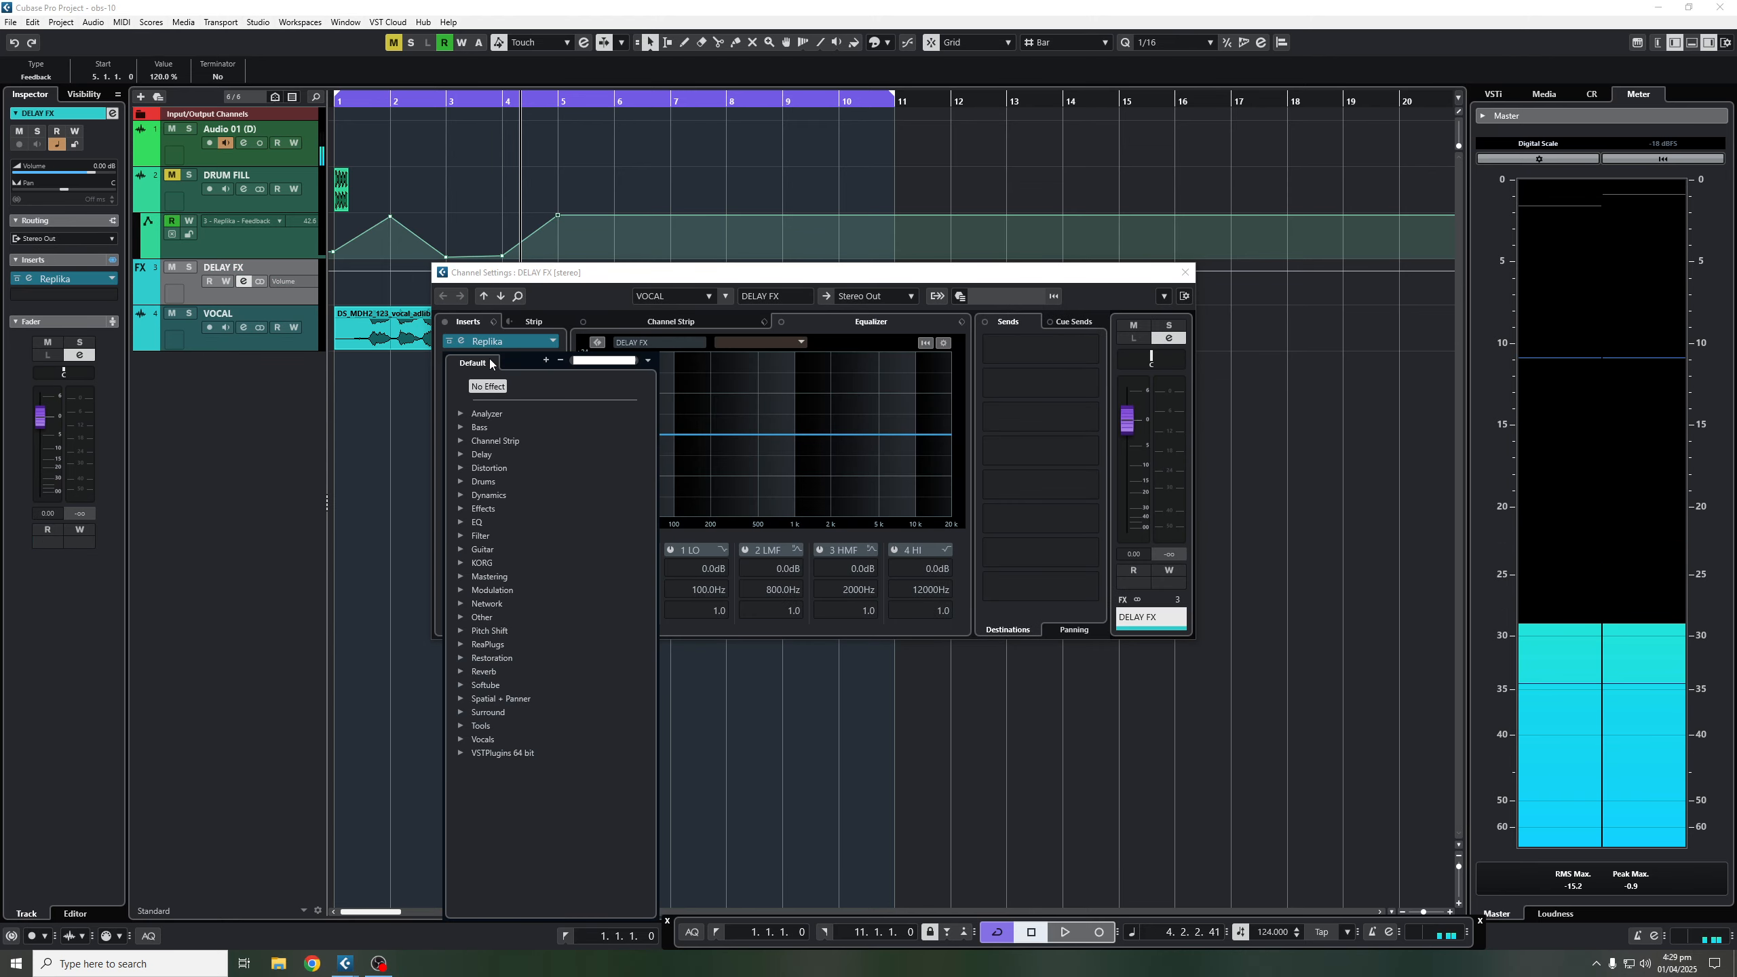
{"action": "type", "text": "com"}
{"action": "key", "text": "Return"}
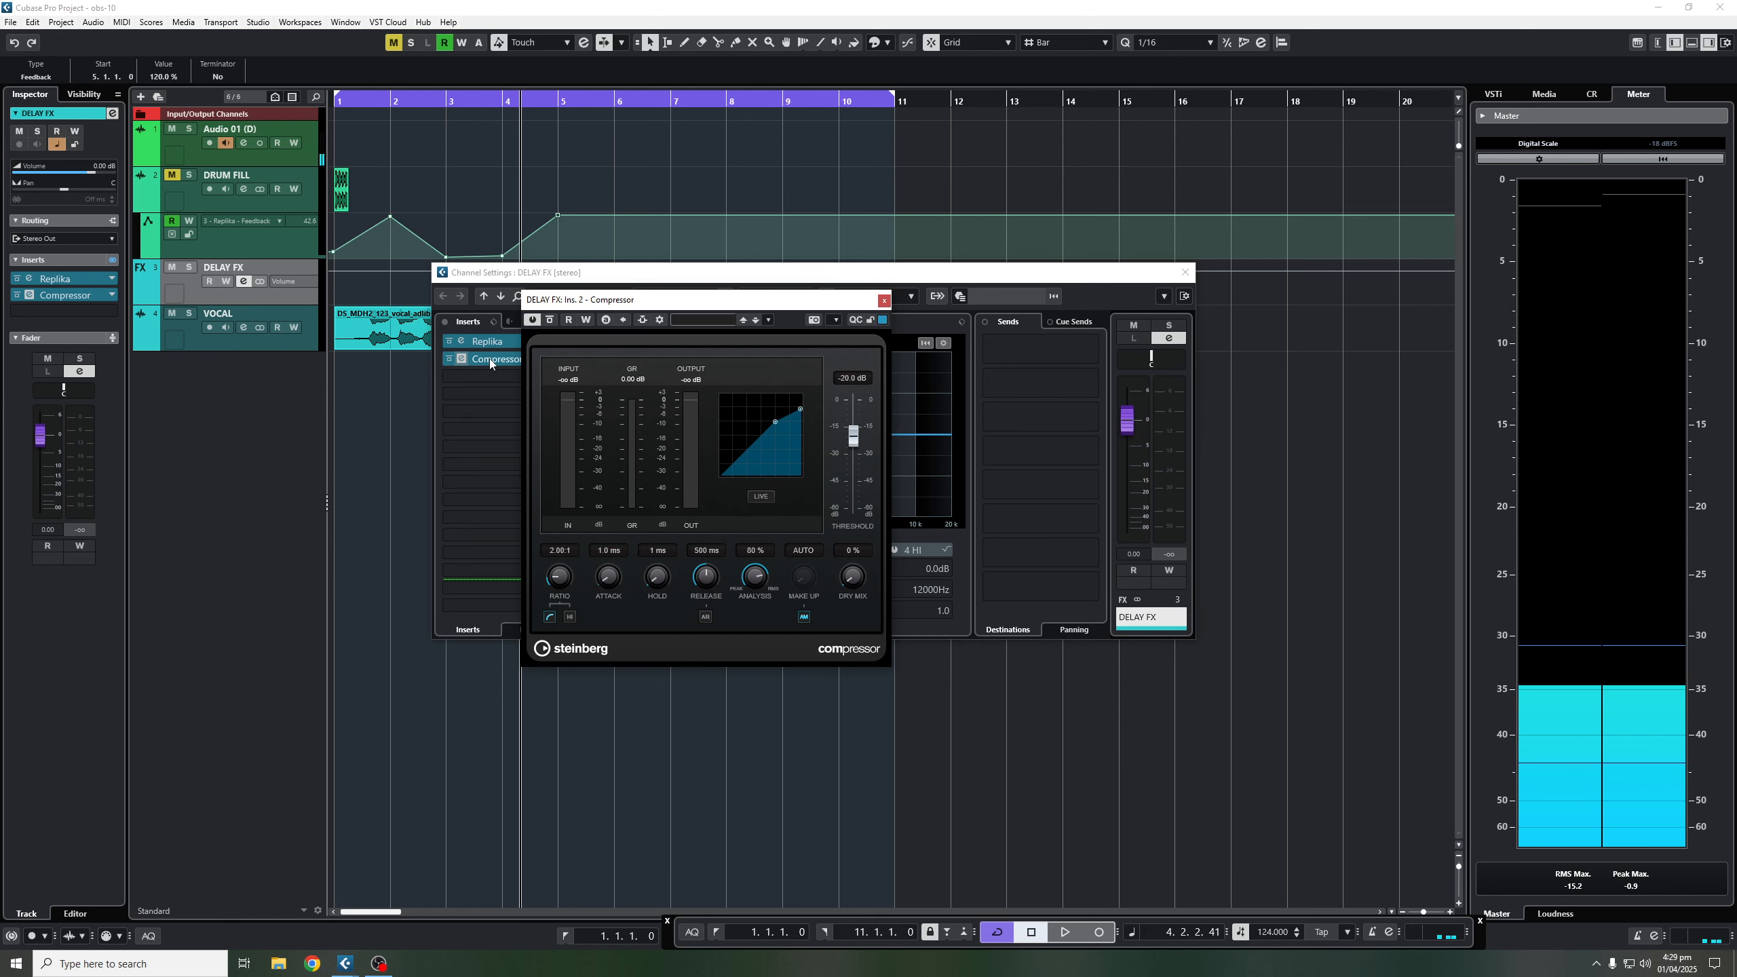
Enable side-chaining on the DELAY FX Compressor with VOCAL as its side-chain source, and close the routing and plug-in windows.
{"action": "left_click", "coordinate": [641, 321]}
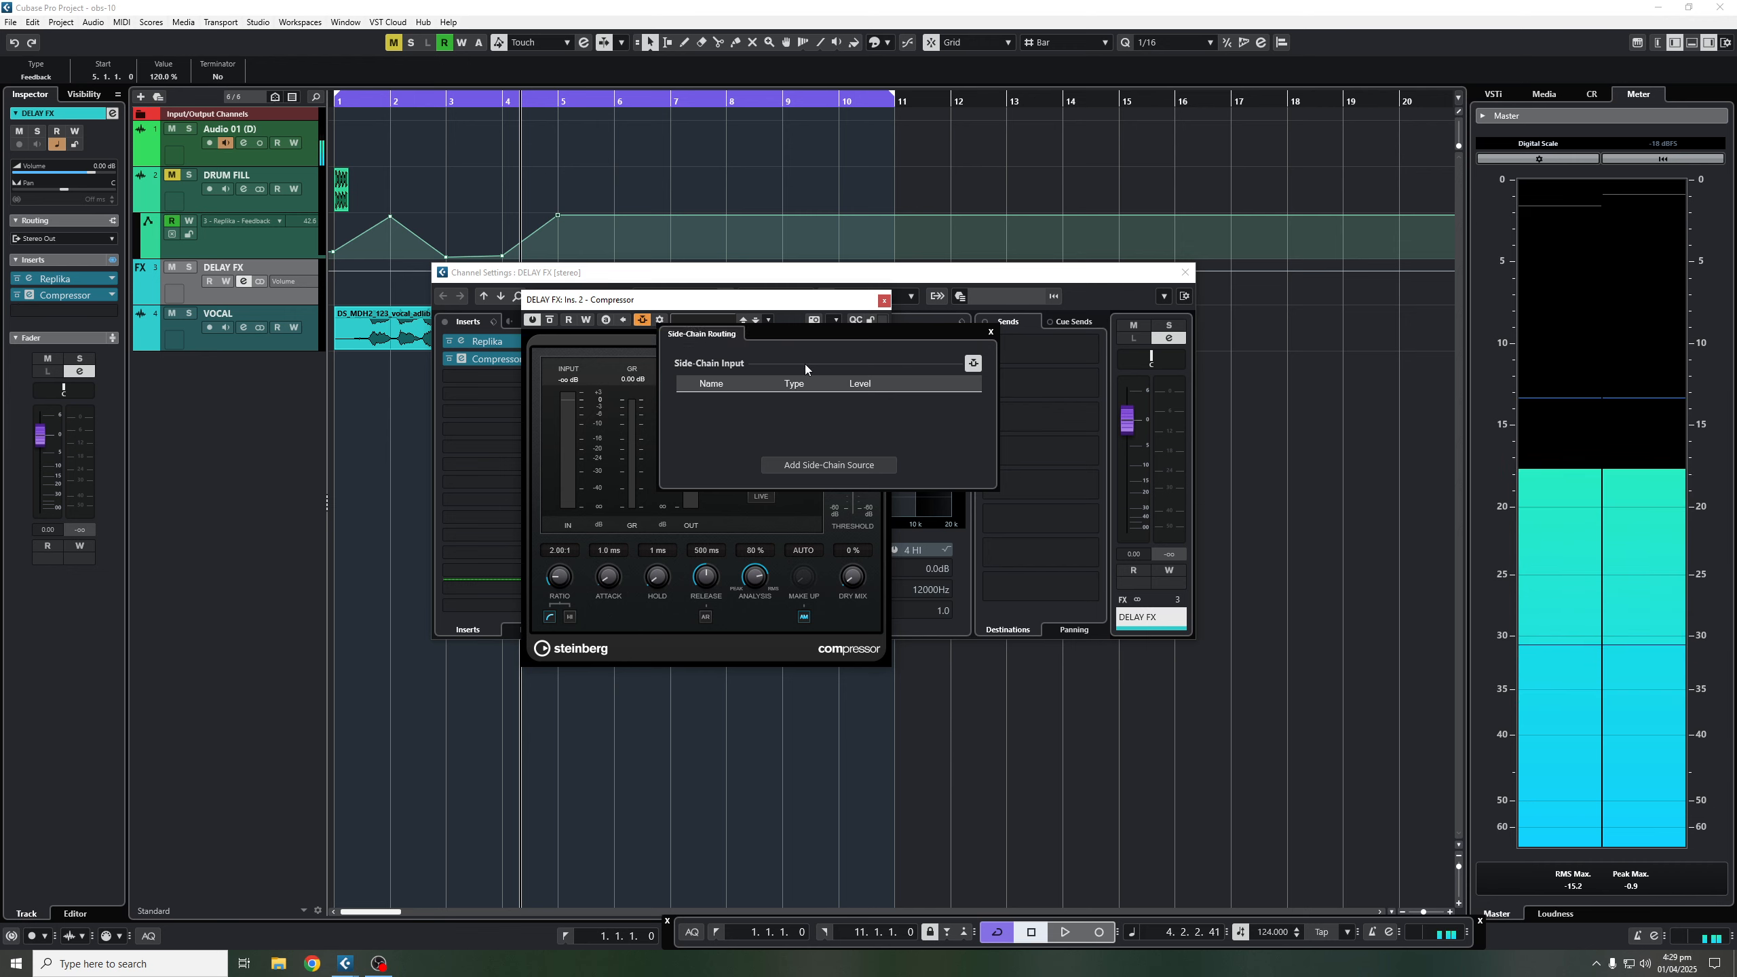
{"action": "left_click", "coordinate": [828, 466]}
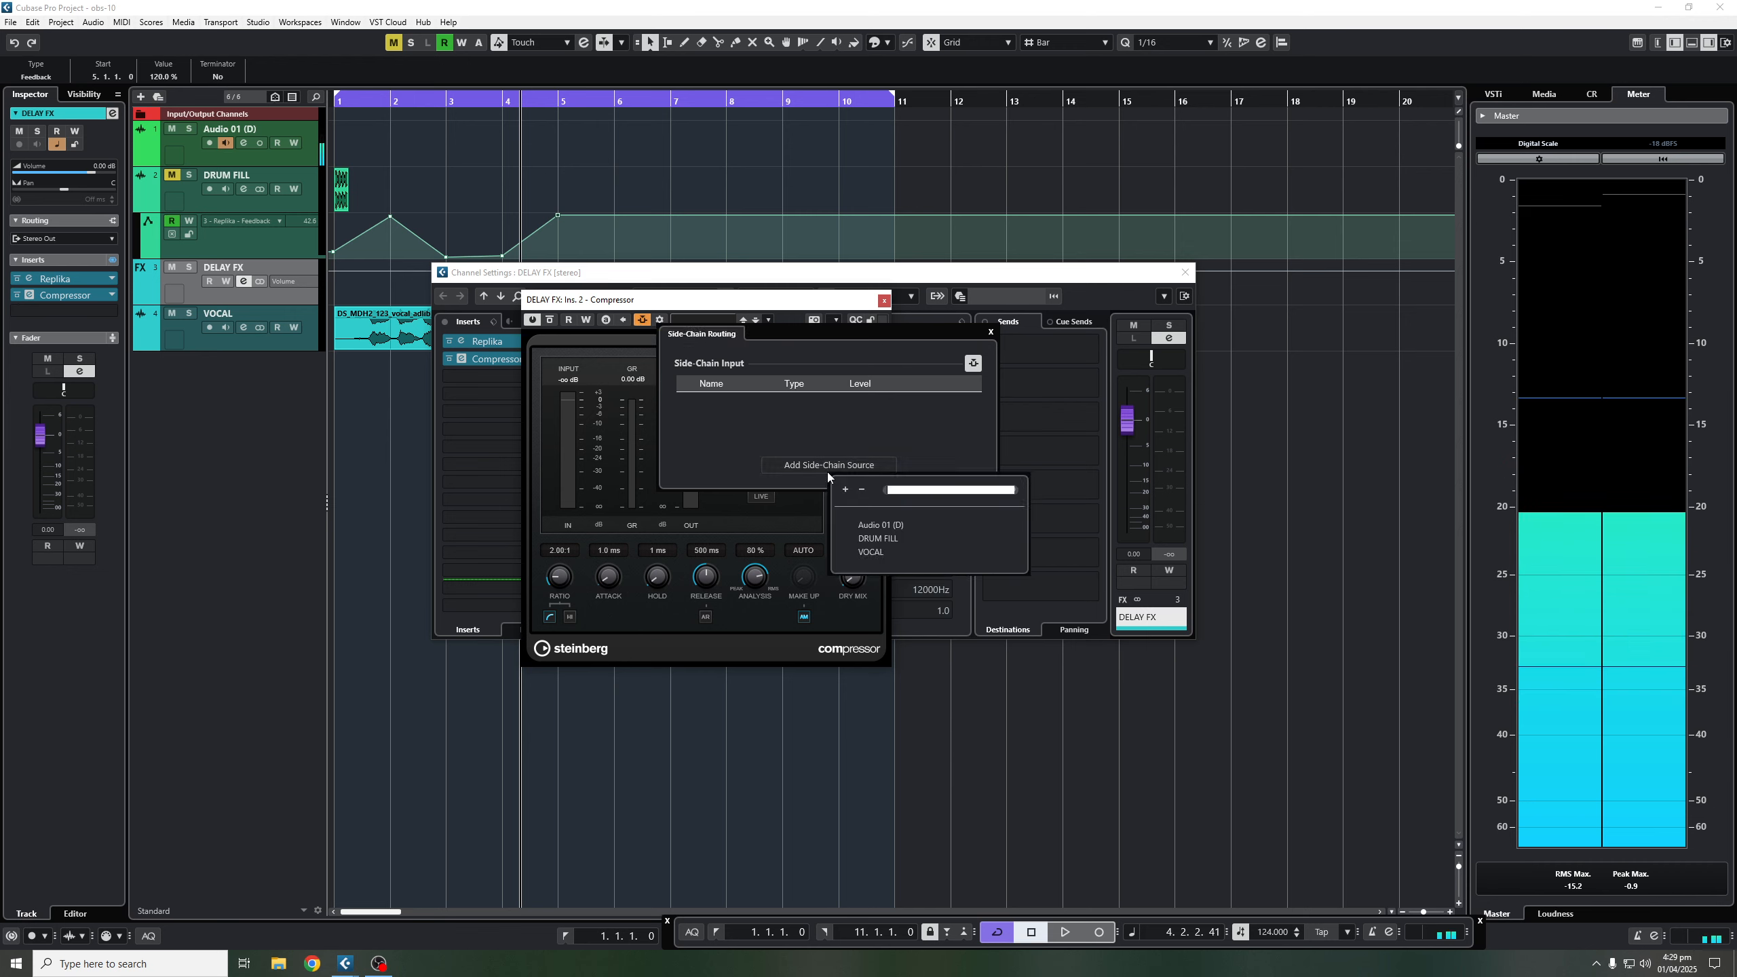
{"action": "left_click", "coordinate": [869, 552]}
{"action": "left_click", "coordinate": [990, 331]}
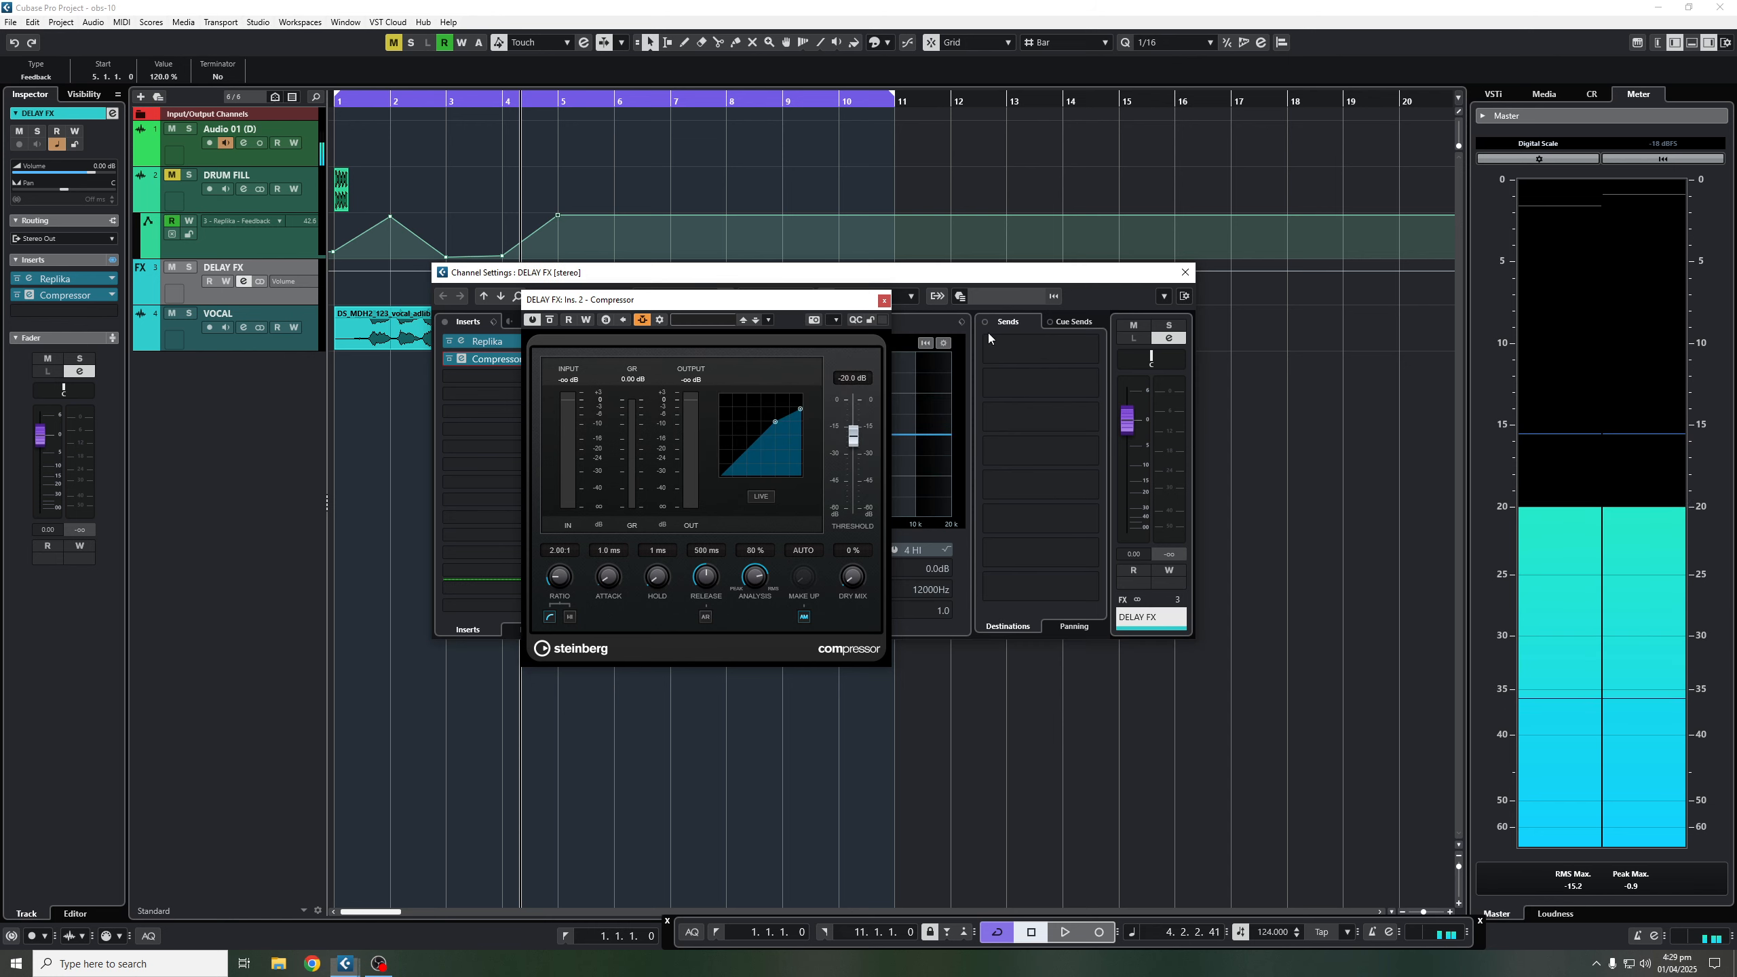
{"action": "left_click", "coordinate": [884, 300]}
Enable High Ratio in the DELAY FX channel's Compressor and set its threshold to -34.5 dB.
{"action": "left_click", "coordinate": [462, 359]}
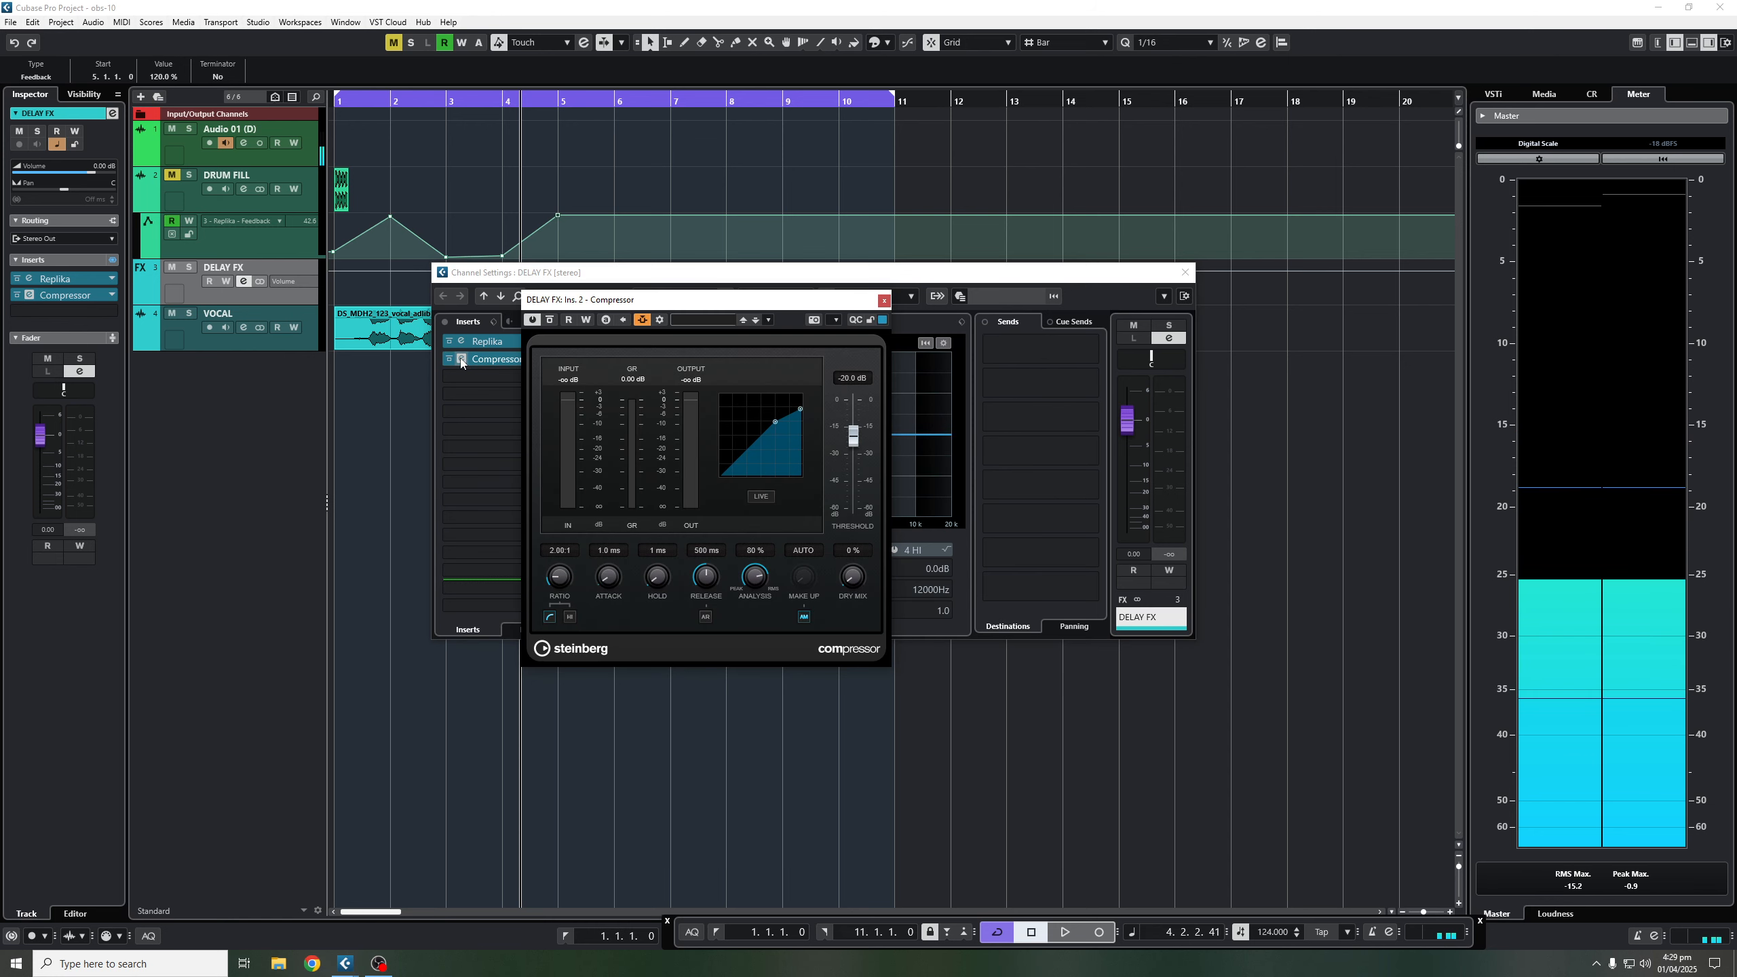
{"action": "left_click_drag", "start_coordinate": [854, 434], "coordinate": [853, 456]}
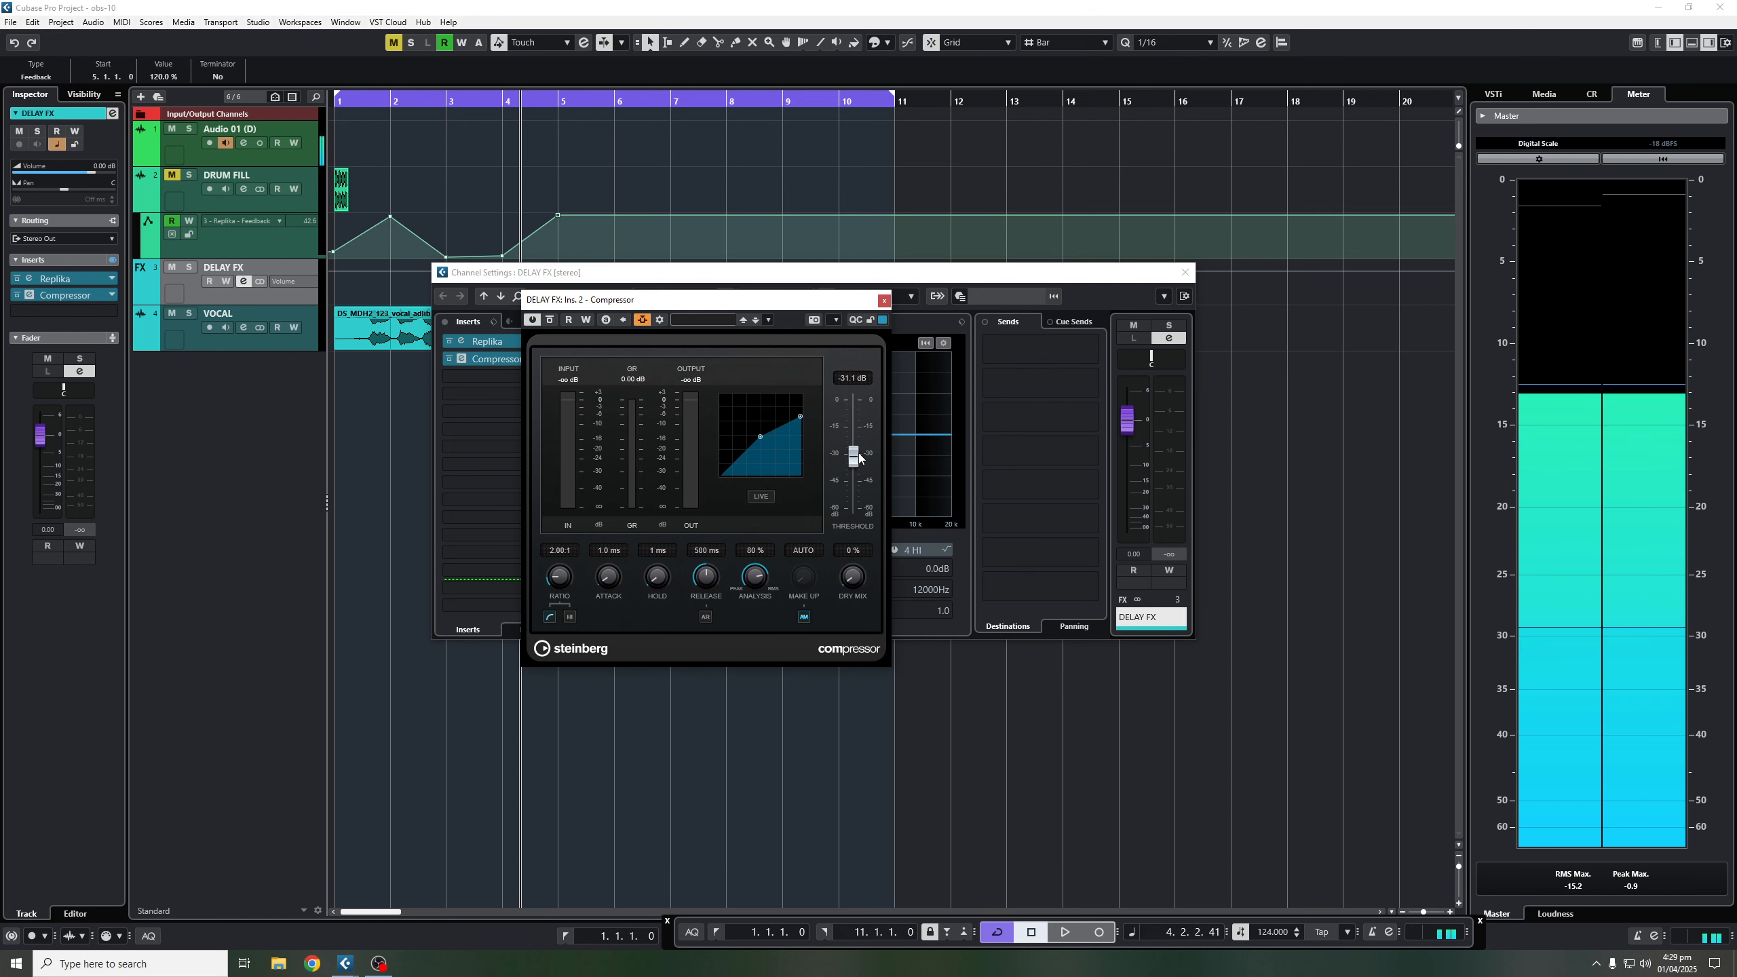
{"action": "left_click", "coordinate": [570, 617]}
{"action": "left_click_drag", "start_coordinate": [862, 460], "coordinate": [862, 466]}
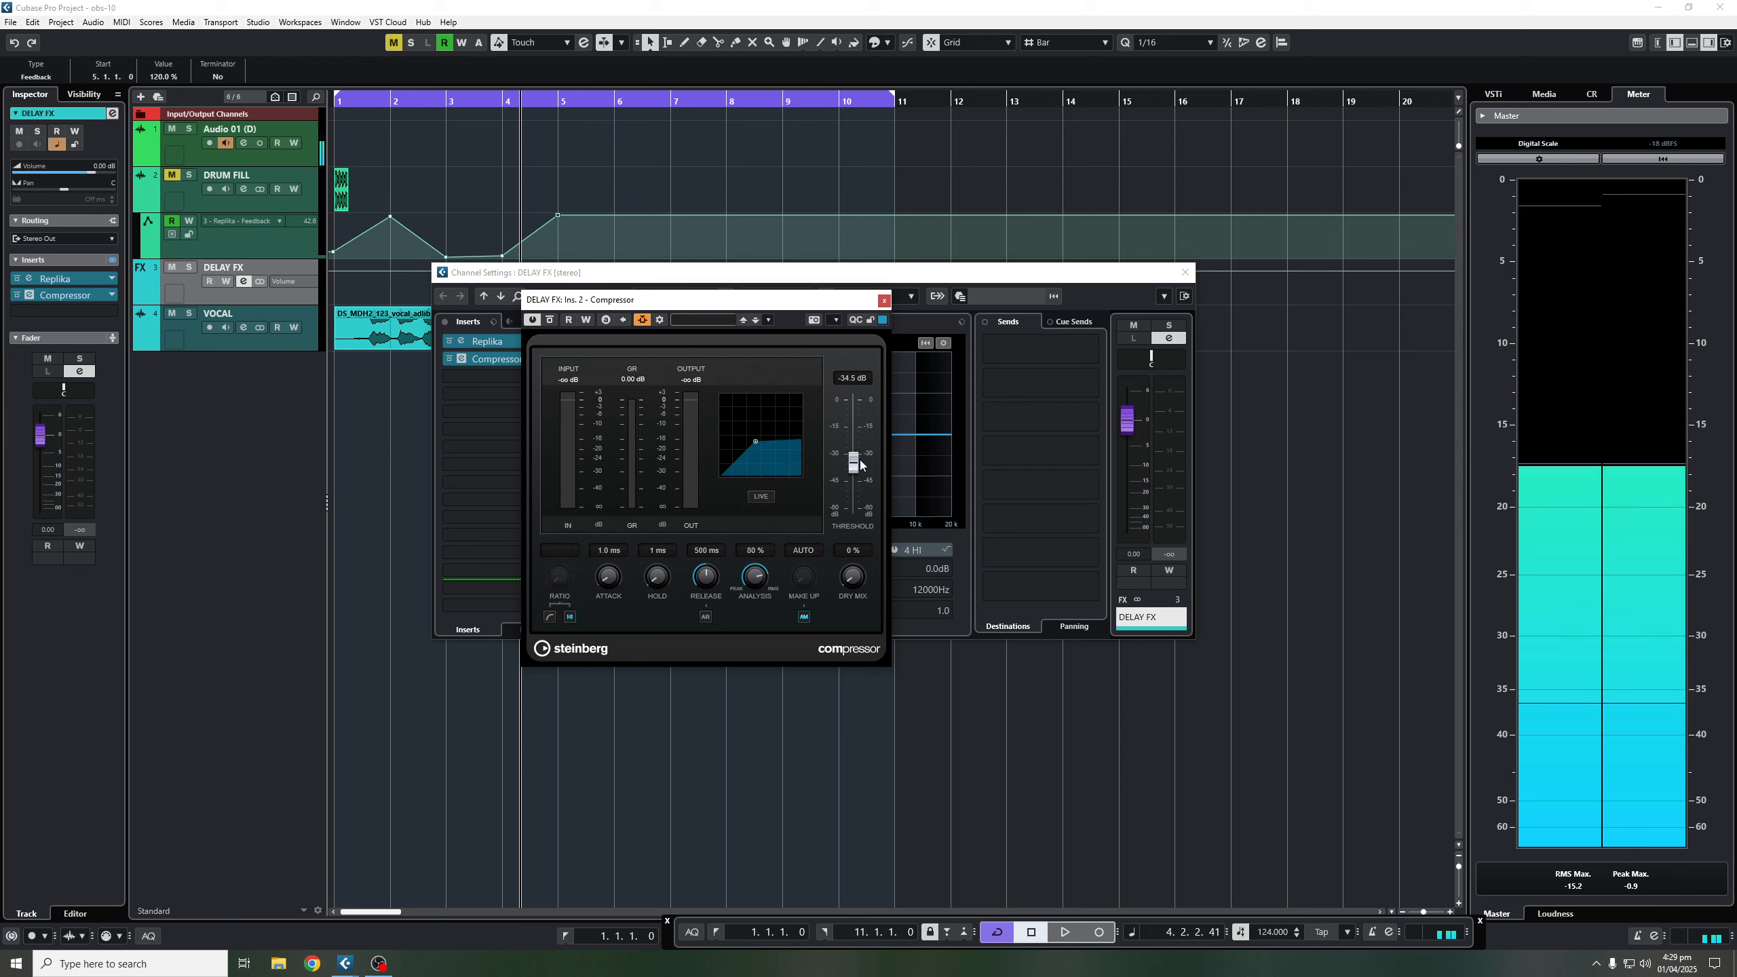
Set Compressor's attack to 0.1 ms, hold to 0 ms and release to 332 ms, and close the plug-in and channel settings.
{"action": "left_click_drag", "start_coordinate": [656, 579], "coordinate": [660, 597]}
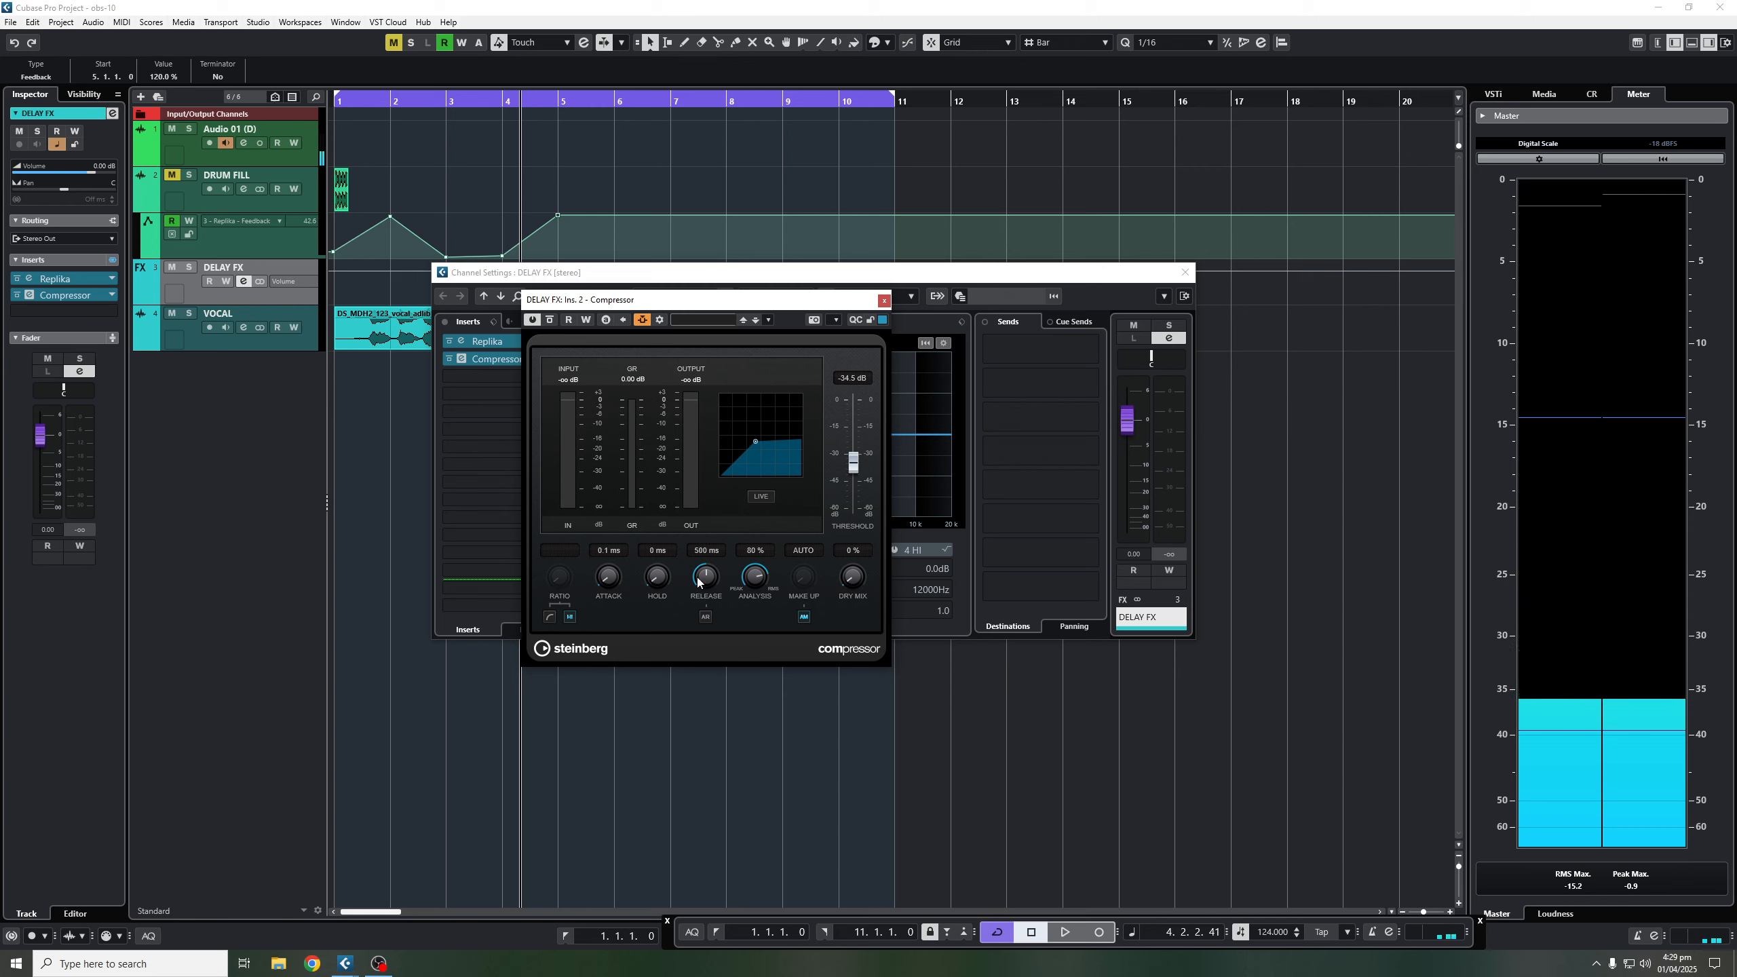
{"action": "left_click_drag", "start_coordinate": [698, 582], "coordinate": [706, 579]}
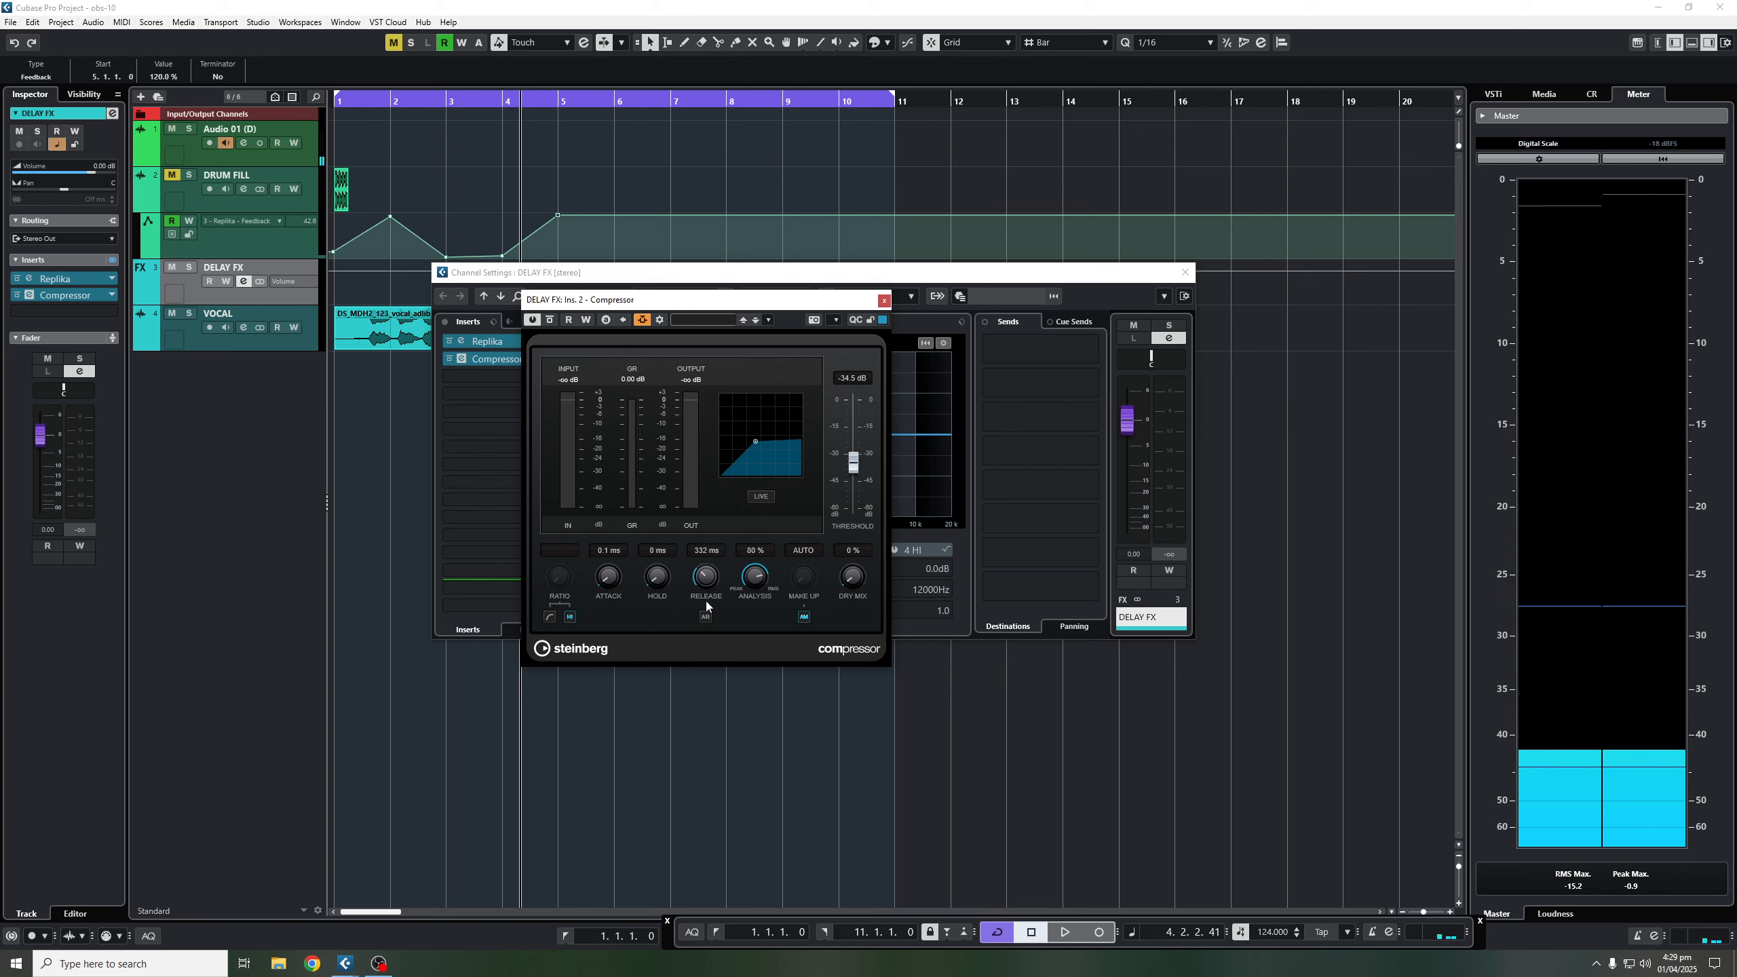
{"action": "left_click", "coordinate": [884, 300]}
{"action": "left_click", "coordinate": [1184, 272]}
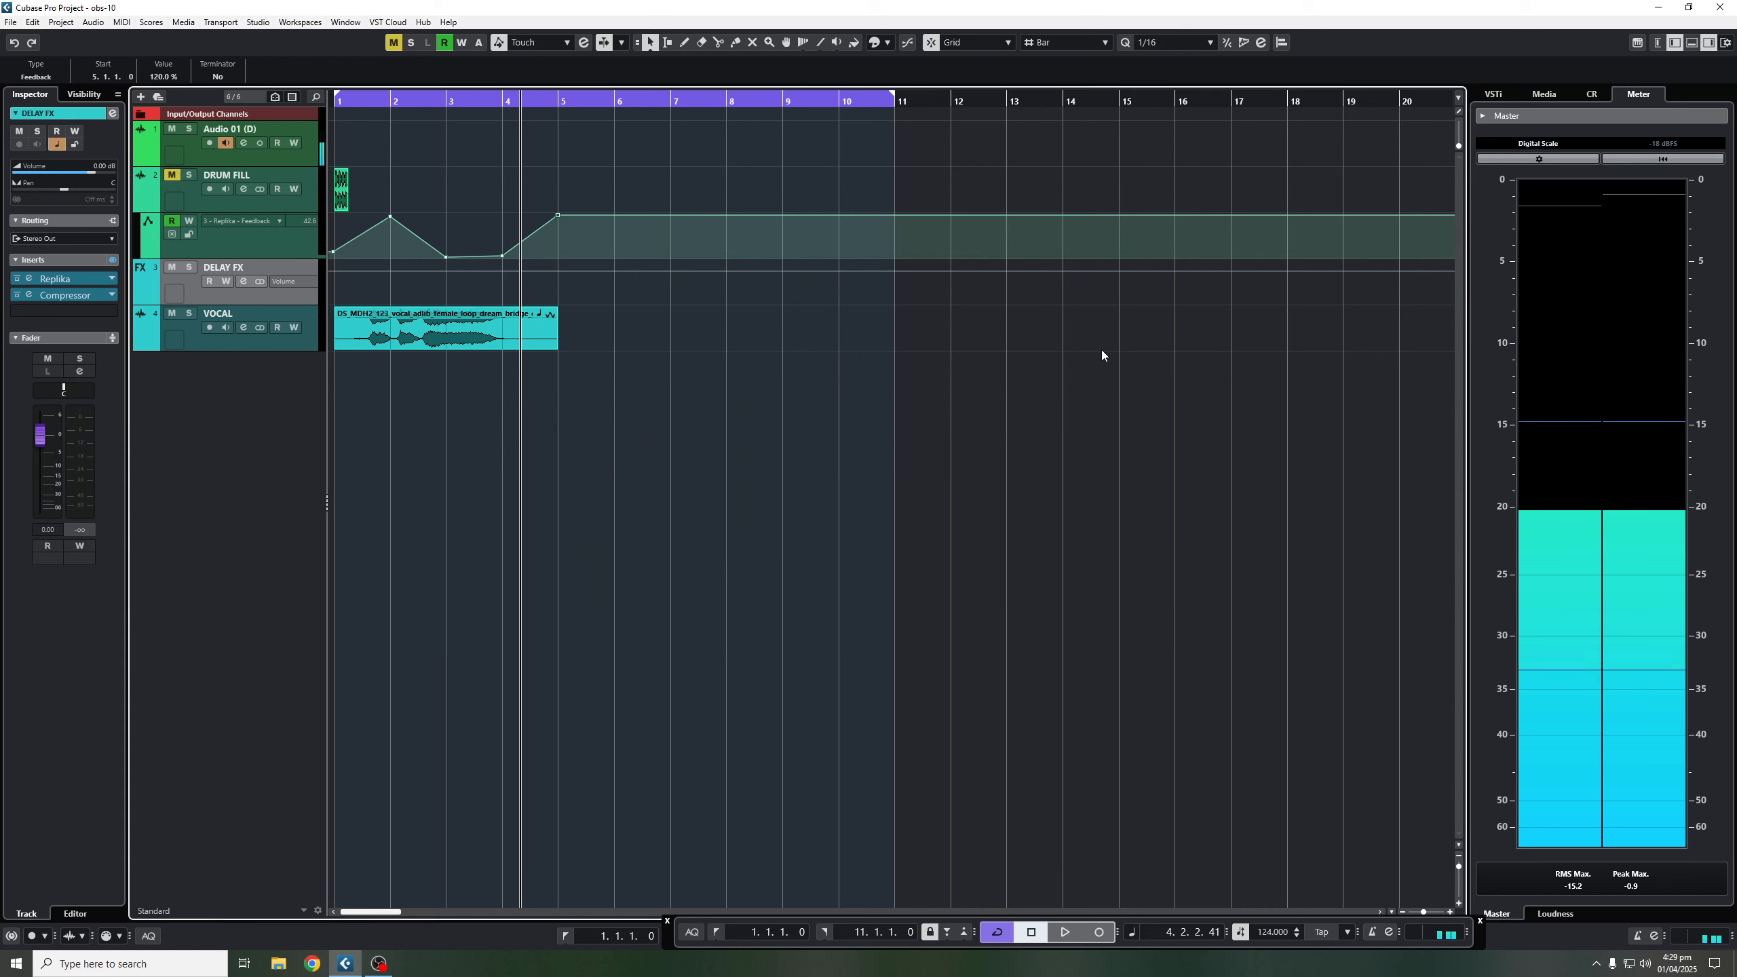
Audition the delayed vocal, lower the DELAY FX Compressor's threshold to -44.3 dB and play again from the project start.
{"action": "key", "text": "space"}
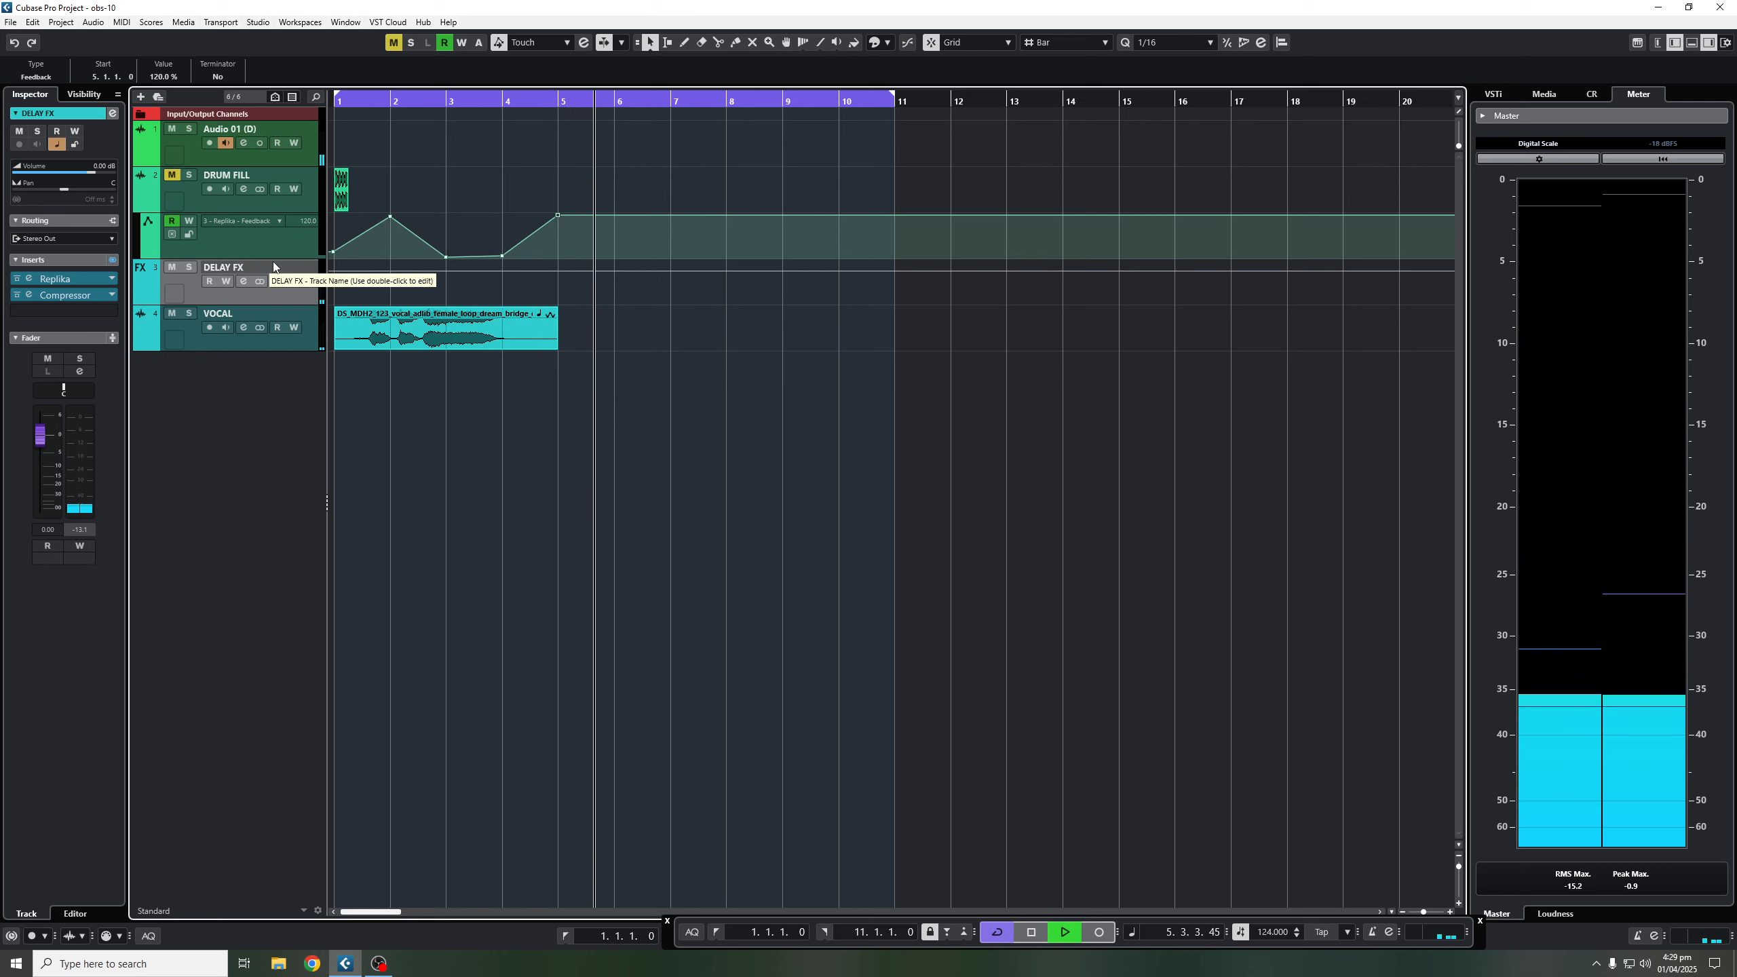
{"action": "left_click", "coordinate": [243, 281]}
{"action": "left_click", "coordinate": [464, 358]}
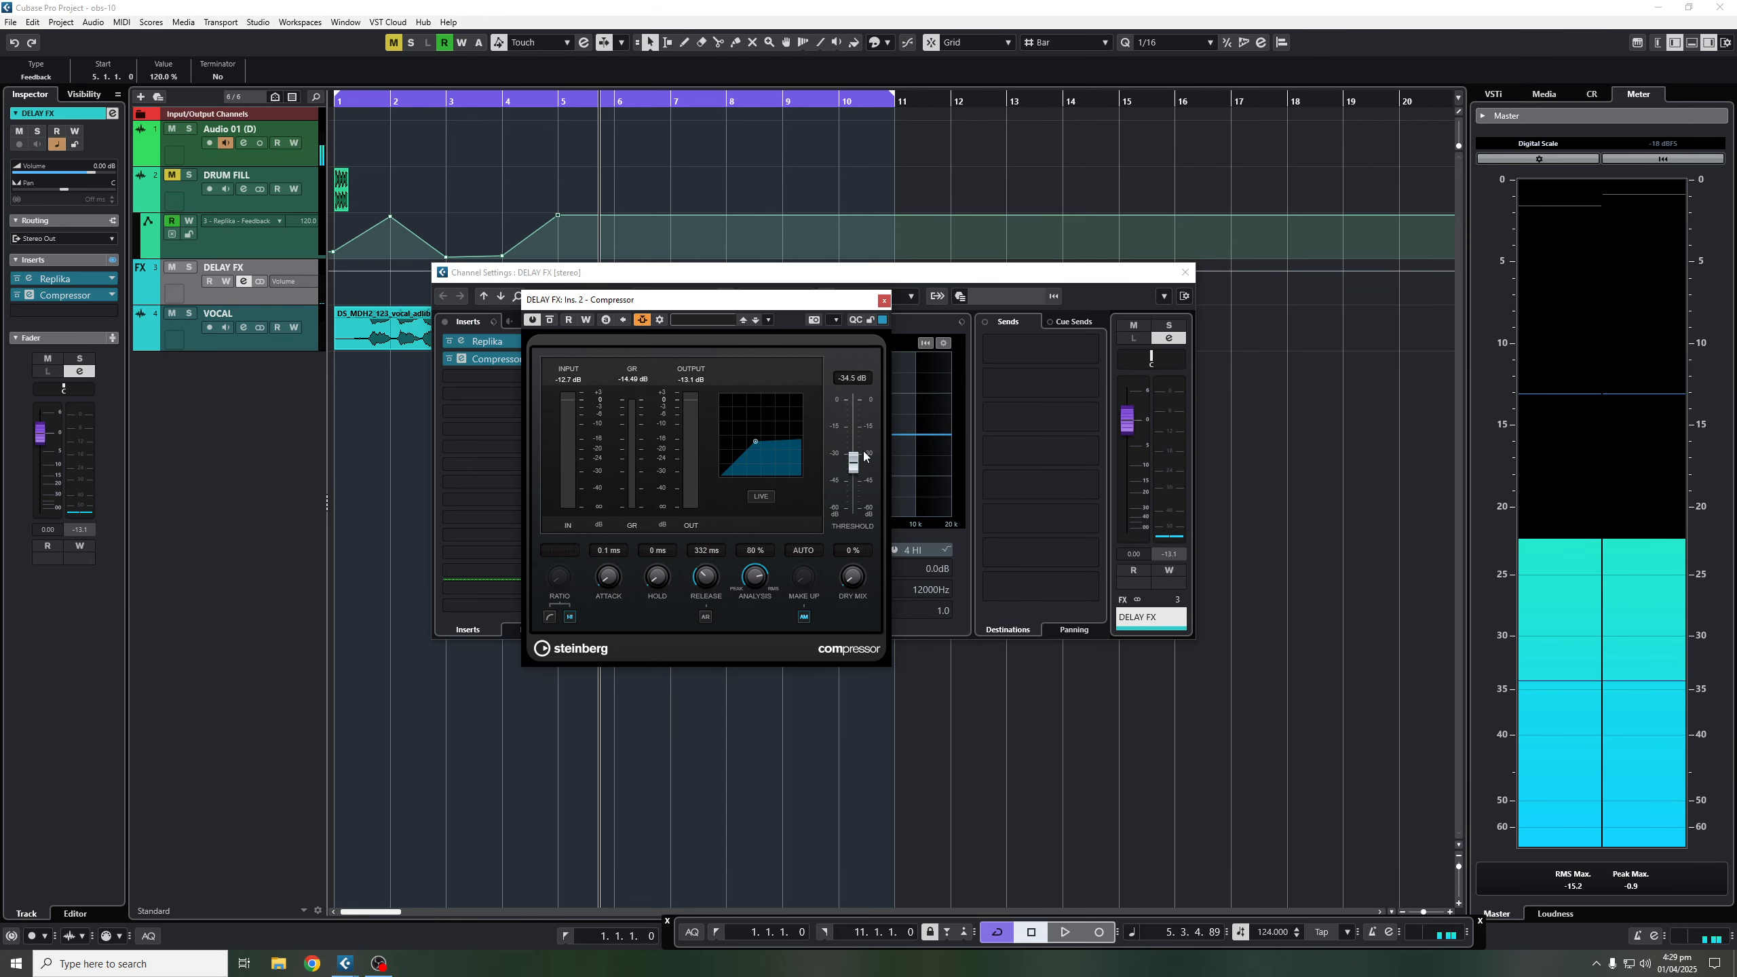
{"action": "left_click_drag", "start_coordinate": [853, 463], "coordinate": [855, 480]}
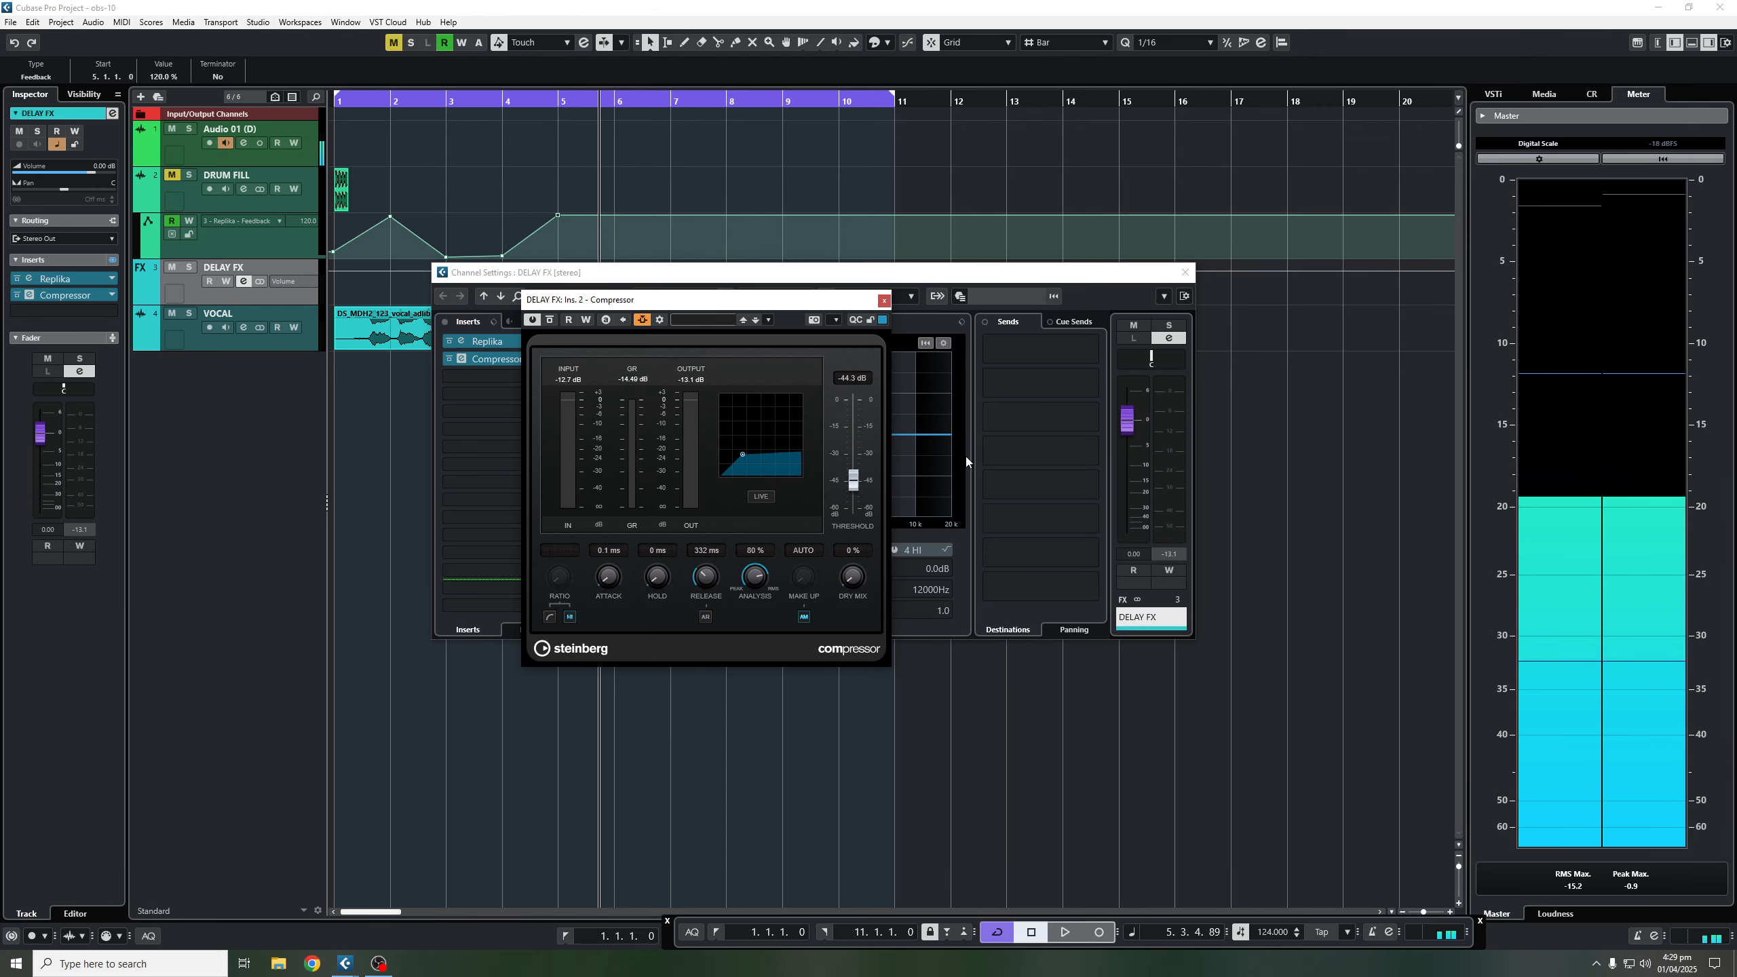
{"action": "key", "text": "Home"}
{"action": "key", "text": "space"}
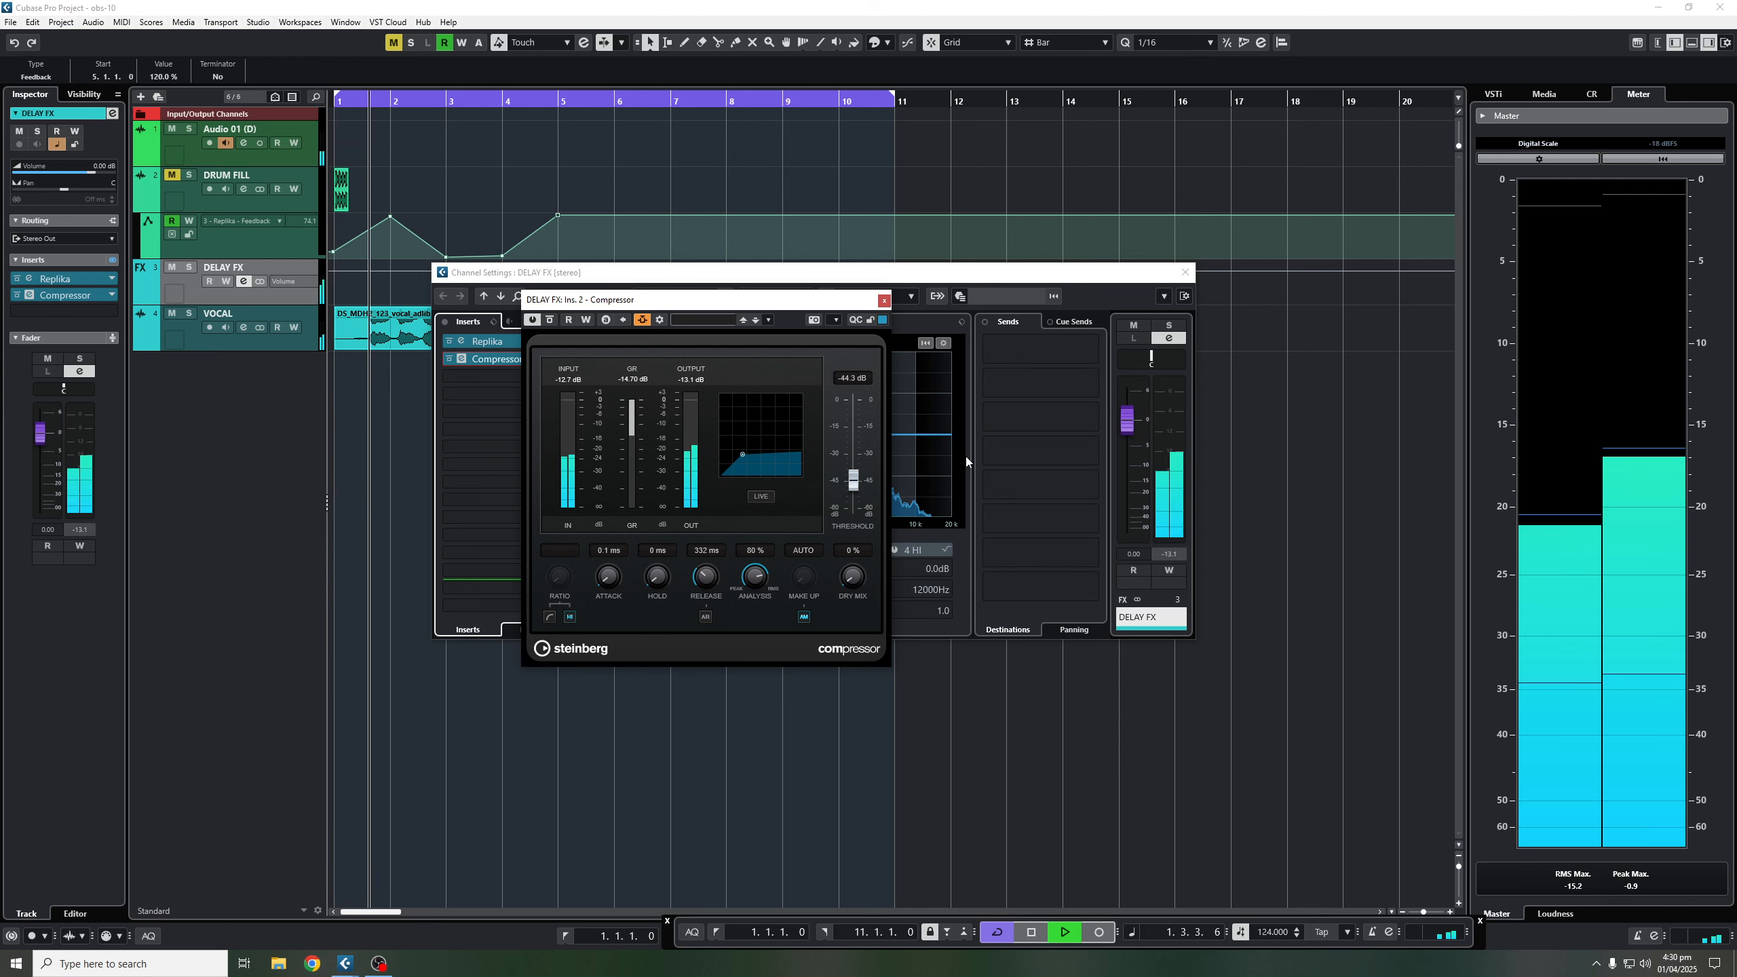